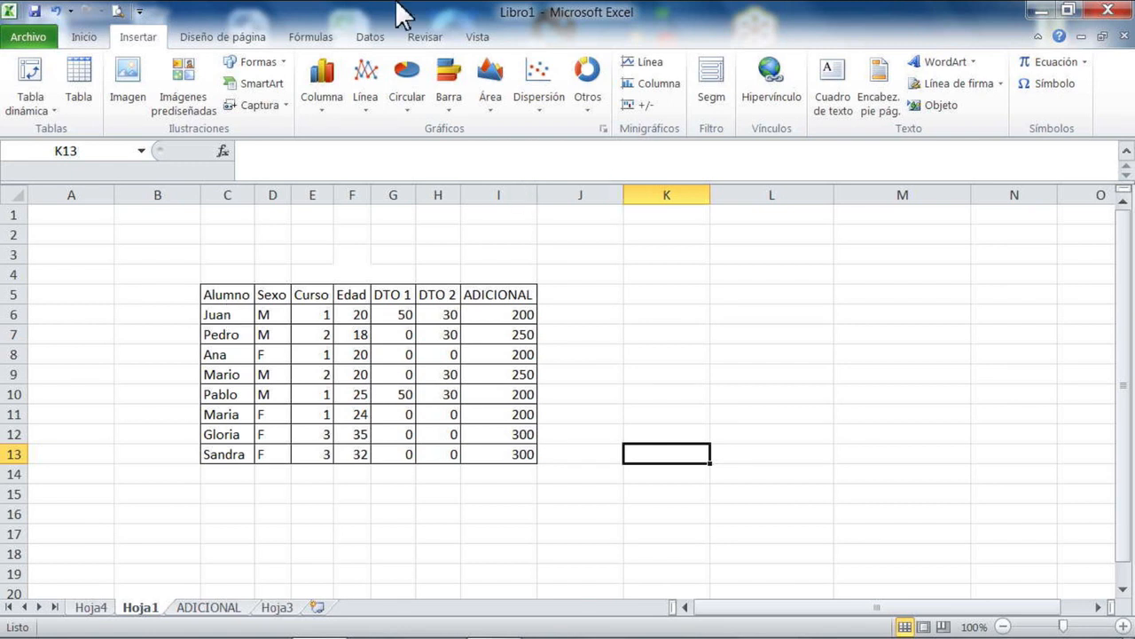
Step: Turn on filtering for the student table's header row, from Alumno to ADICIONAL
{"action": "left_click_drag", "start_coordinate": [232, 298], "coordinate": [523, 457]}
{"action": "left_click", "coordinate": [738, 377]}
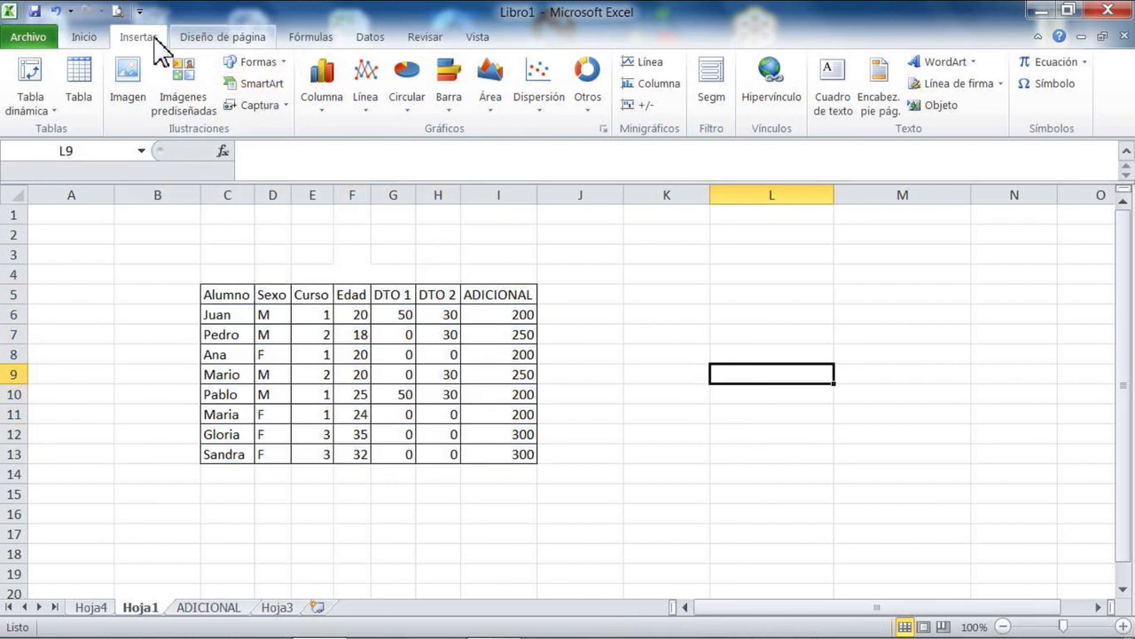
{"action": "left_click", "coordinate": [369, 40]}
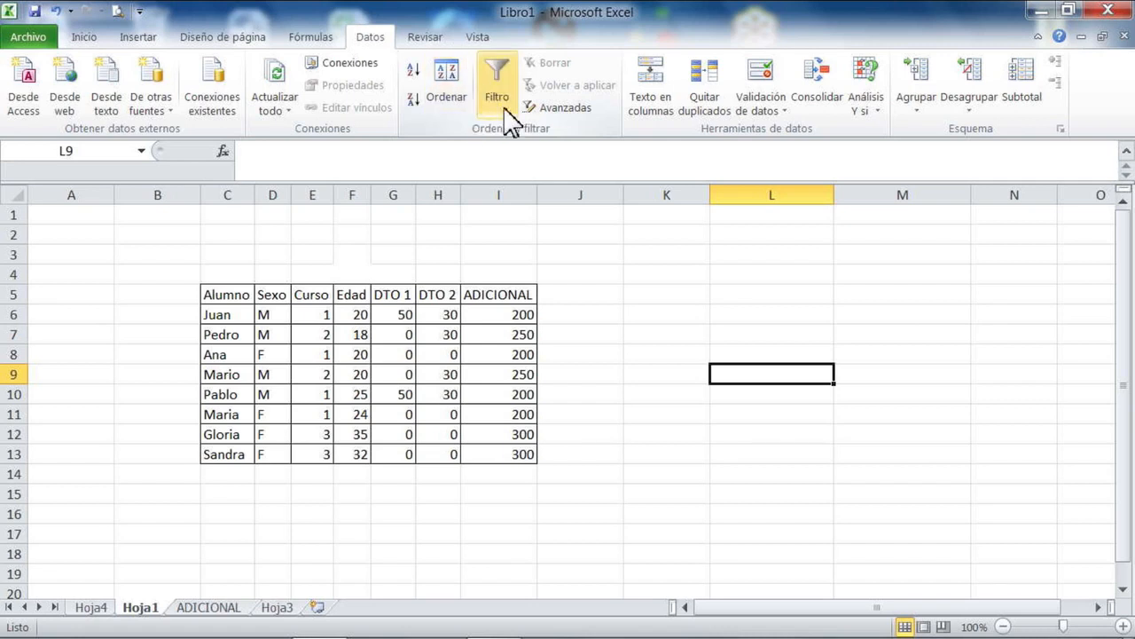
{"action": "left_click", "coordinate": [230, 297]}
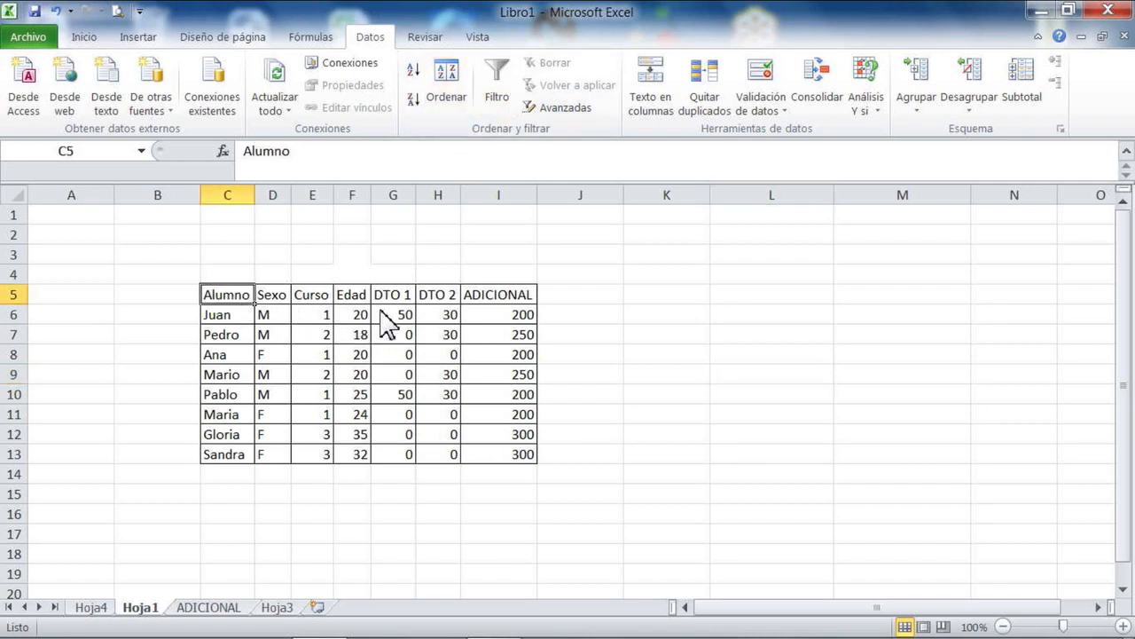
{"action": "left_click", "coordinate": [514, 295]}
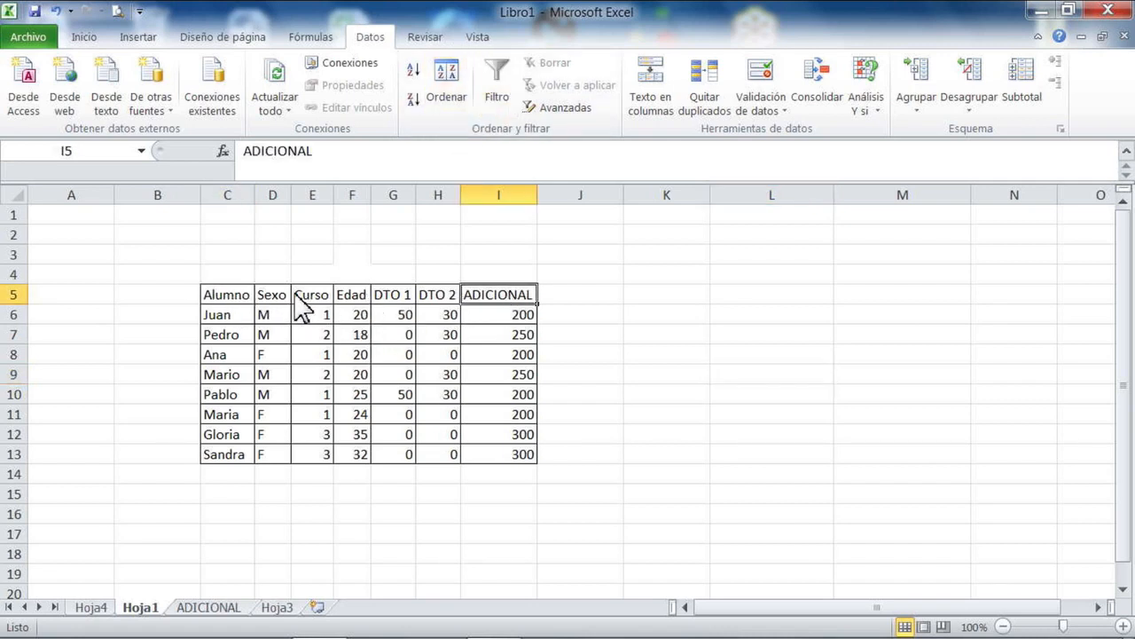
{"action": "left_click", "coordinate": [245, 296]}
{"action": "left_click", "coordinate": [275, 300]}
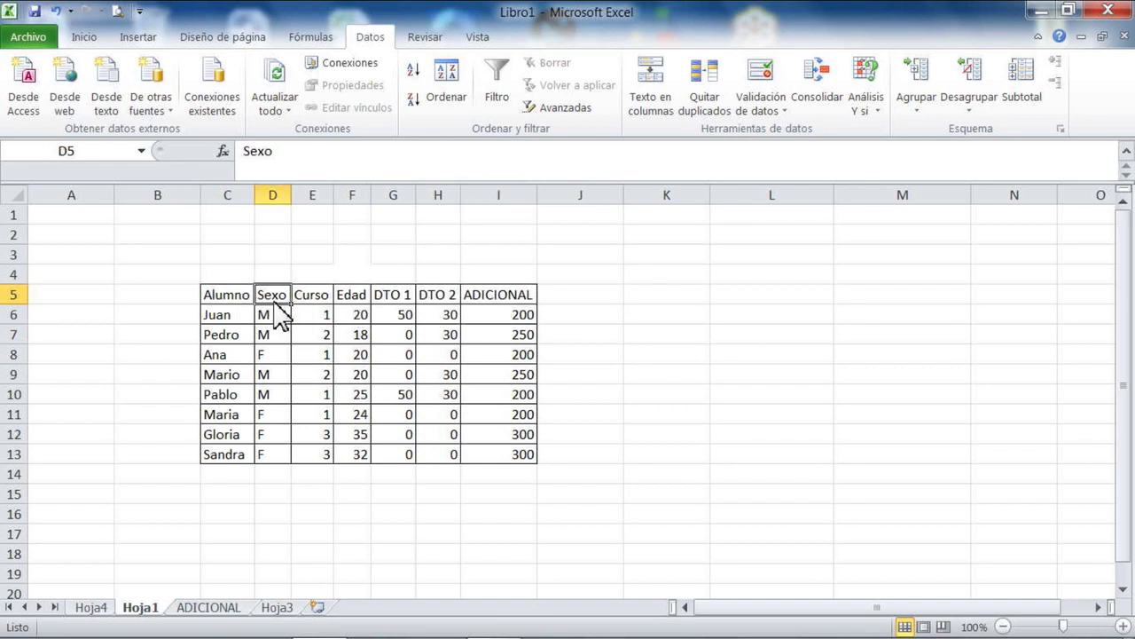
{"action": "left_click", "coordinate": [404, 297]}
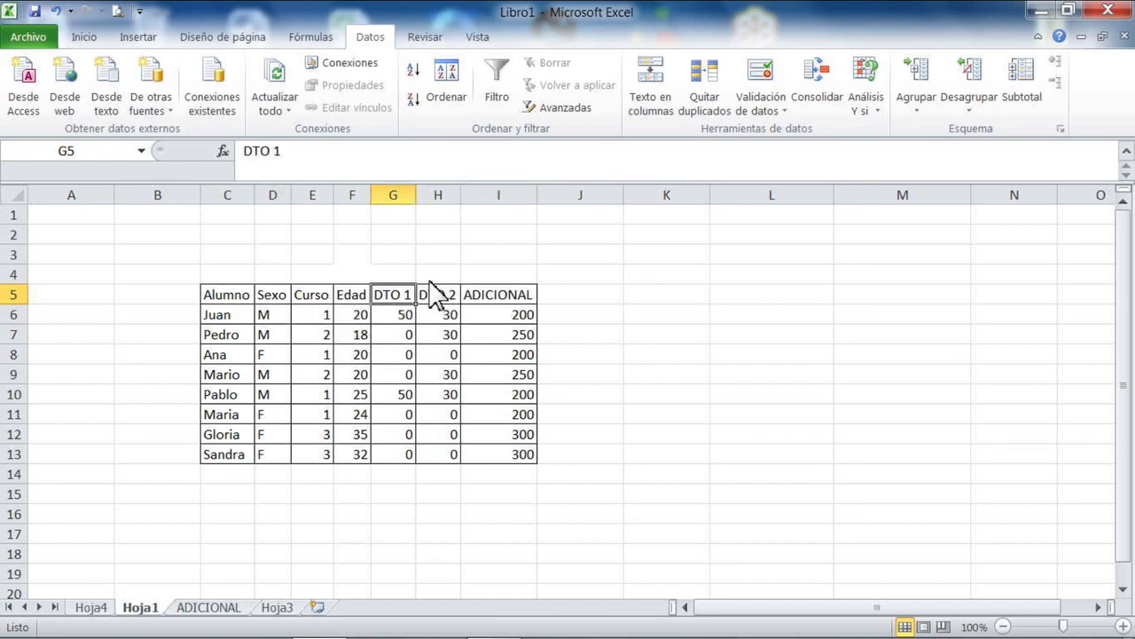
{"action": "left_click", "coordinate": [511, 84]}
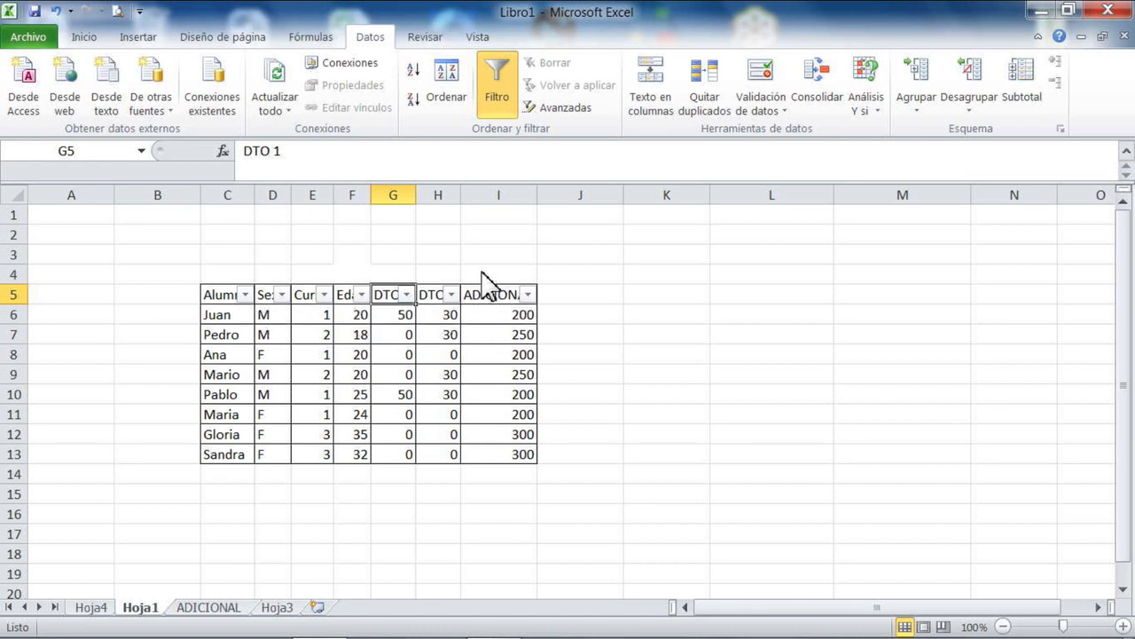
Step: Widen the student table's columns so the header titles fit beside their filter arrows
{"action": "left_click_drag", "start_coordinate": [257, 195], "coordinate": [320, 201]}
{"action": "double_click", "coordinate": [362, 197]}
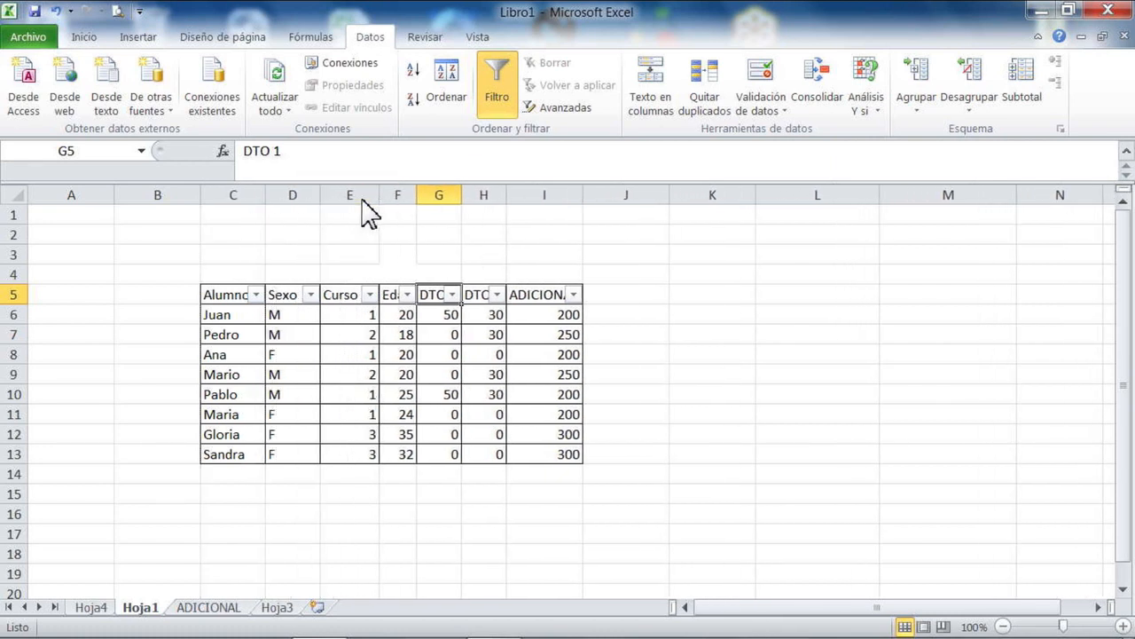
{"action": "double_click", "coordinate": [417, 197]}
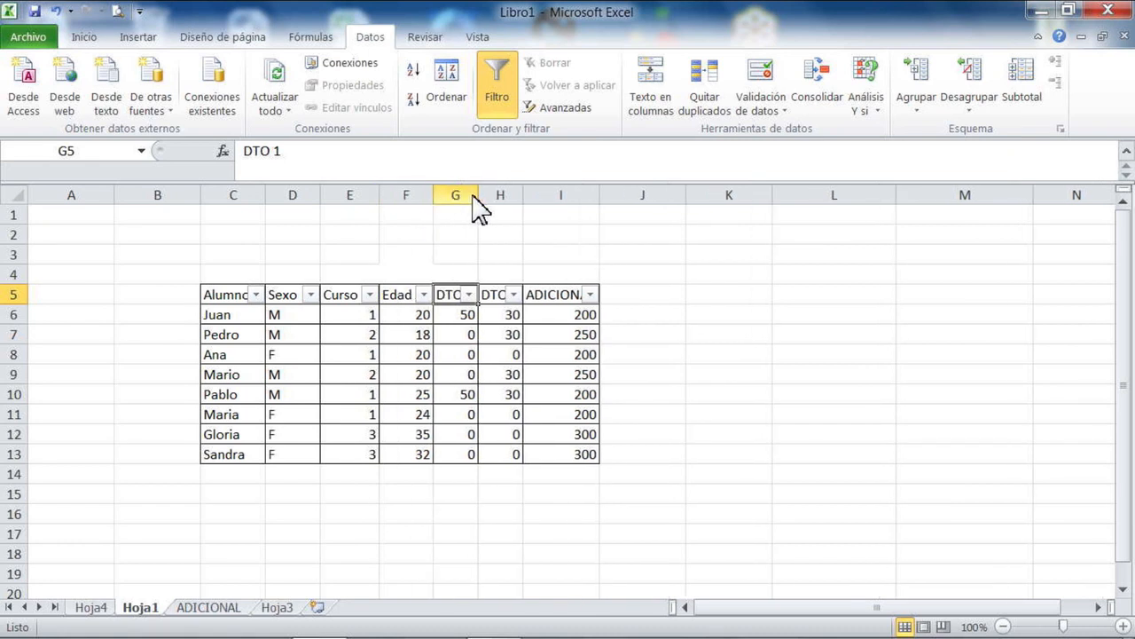
{"action": "left_click", "coordinate": [474, 196]}
{"action": "double_click", "coordinate": [478, 196]}
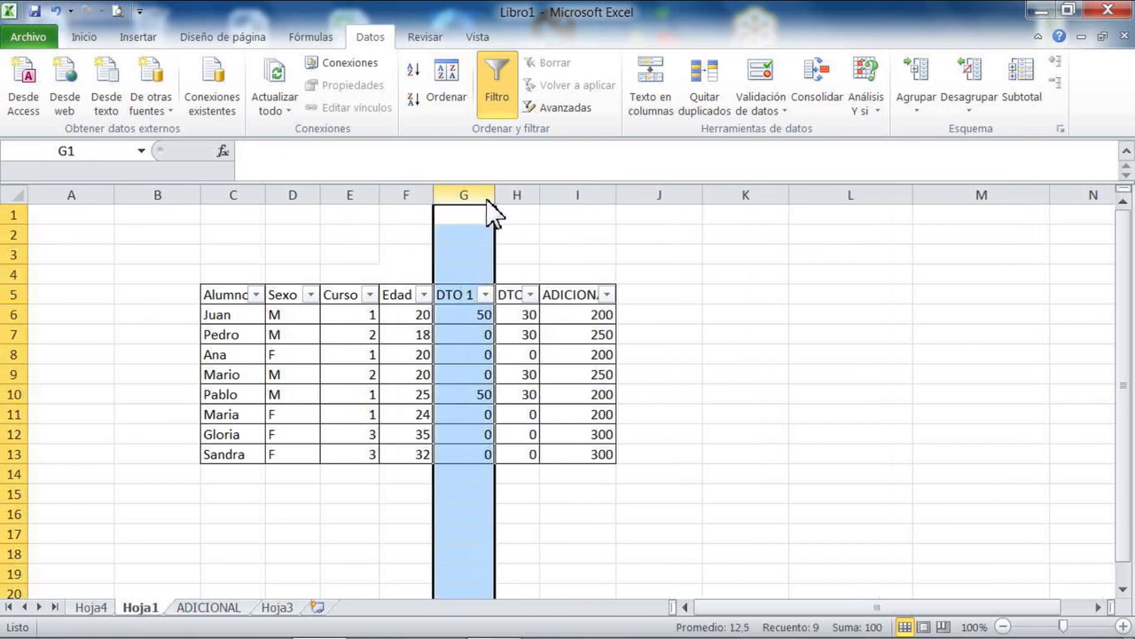
{"action": "double_click", "coordinate": [541, 197]}
{"action": "double_click", "coordinate": [632, 197]}
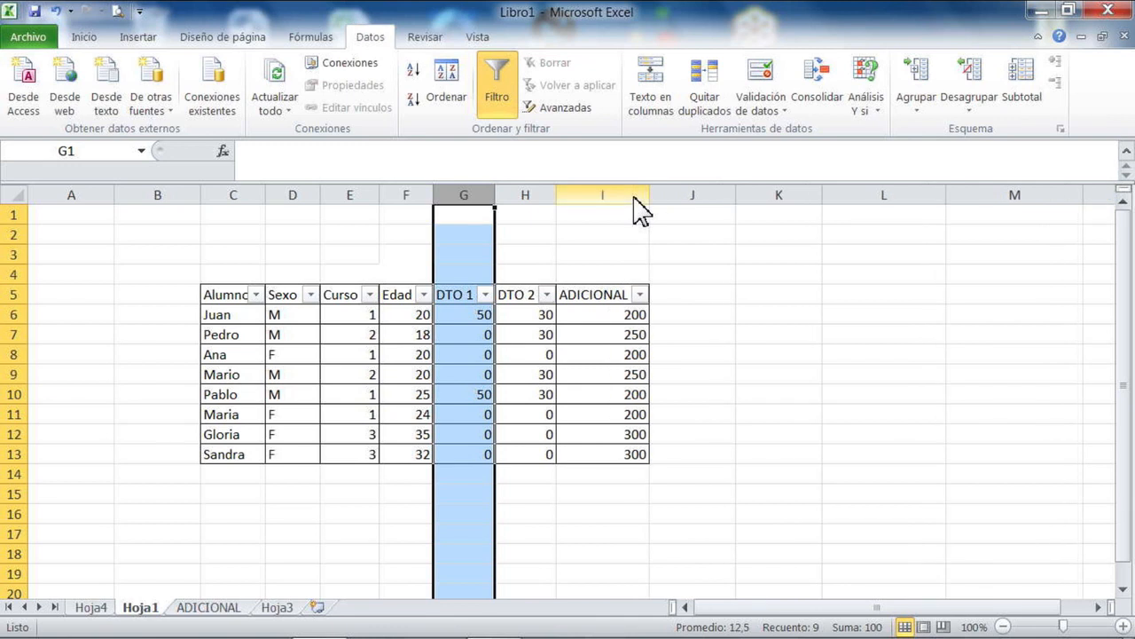
{"action": "left_click", "coordinate": [696, 358]}
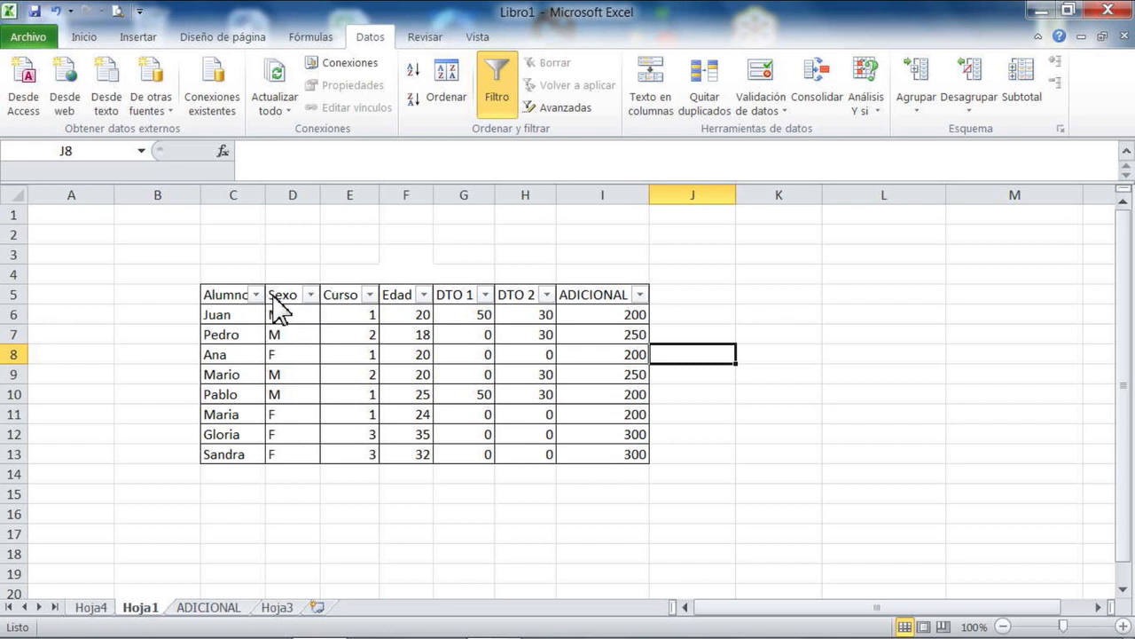
Step: Filter the Sexo column to show only the students marked M
{"action": "left_click", "coordinate": [296, 196]}
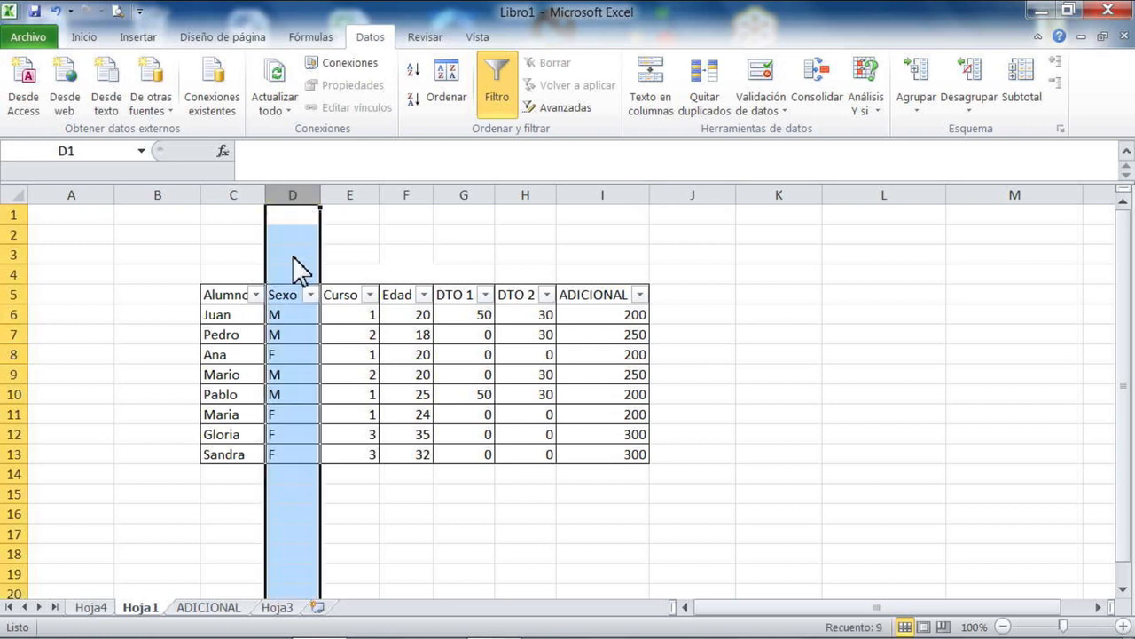
{"action": "left_click", "coordinate": [309, 300]}
{"action": "left_click", "coordinate": [311, 295]}
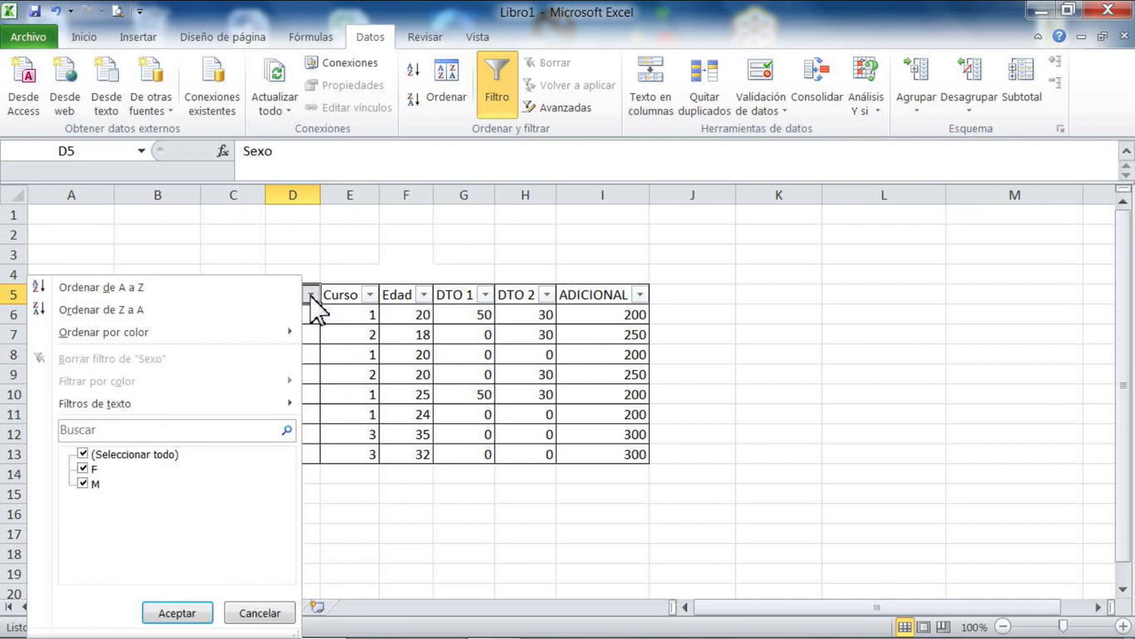
{"action": "left_click", "coordinate": [82, 469]}
{"action": "left_click", "coordinate": [177, 613]}
{"action": "left_click", "coordinate": [304, 519]}
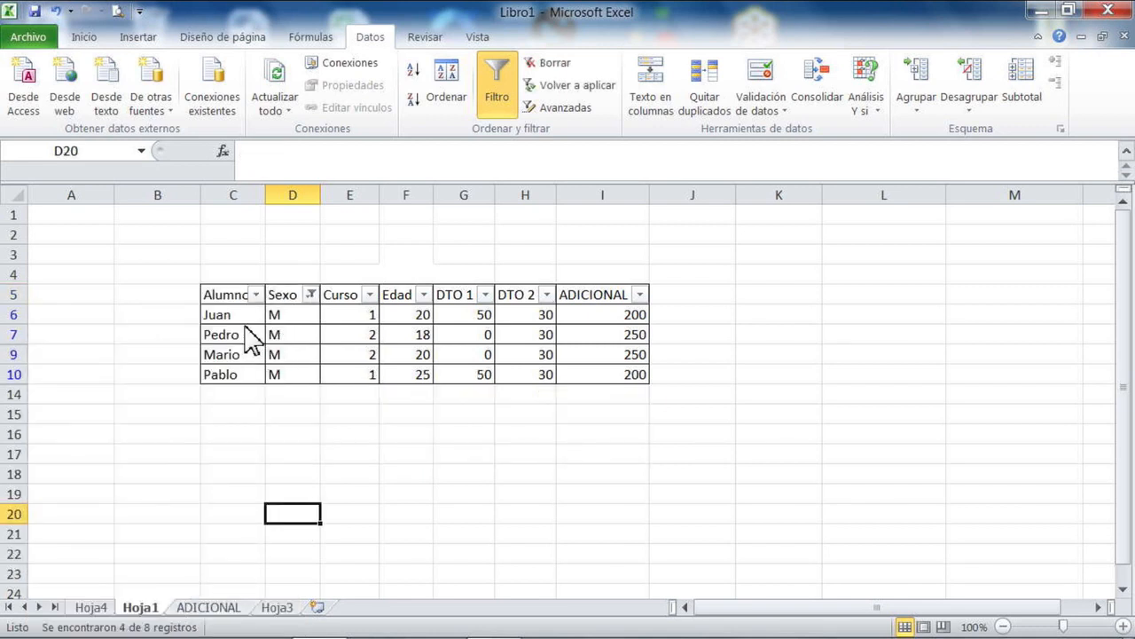
{"action": "left_click_drag", "start_coordinate": [238, 315], "coordinate": [604, 376]}
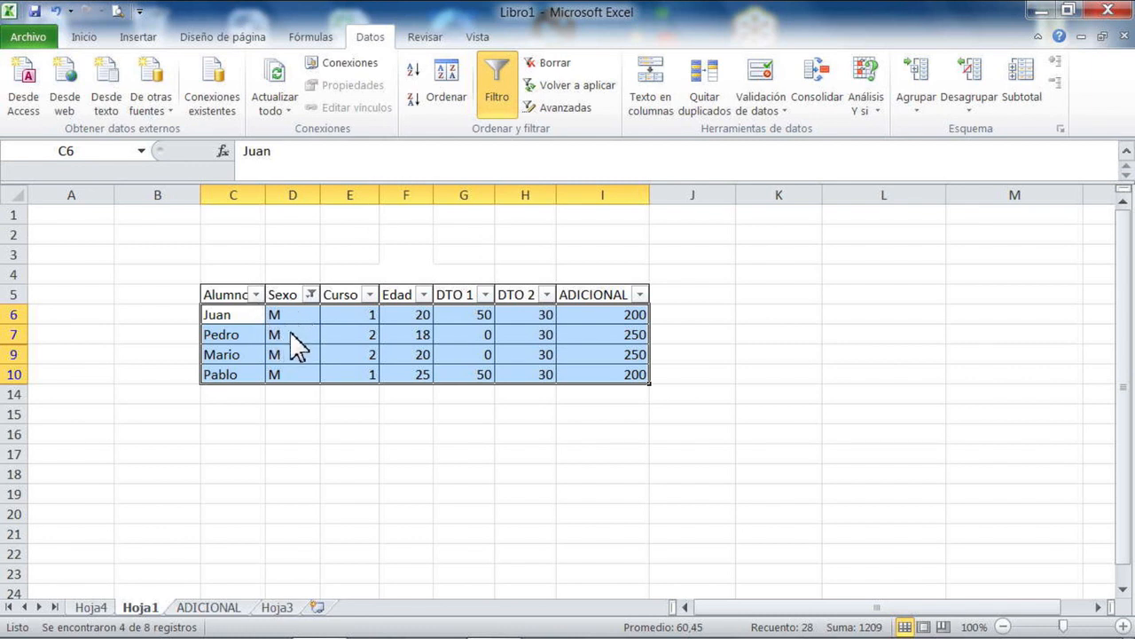
{"action": "left_click", "coordinate": [401, 456]}
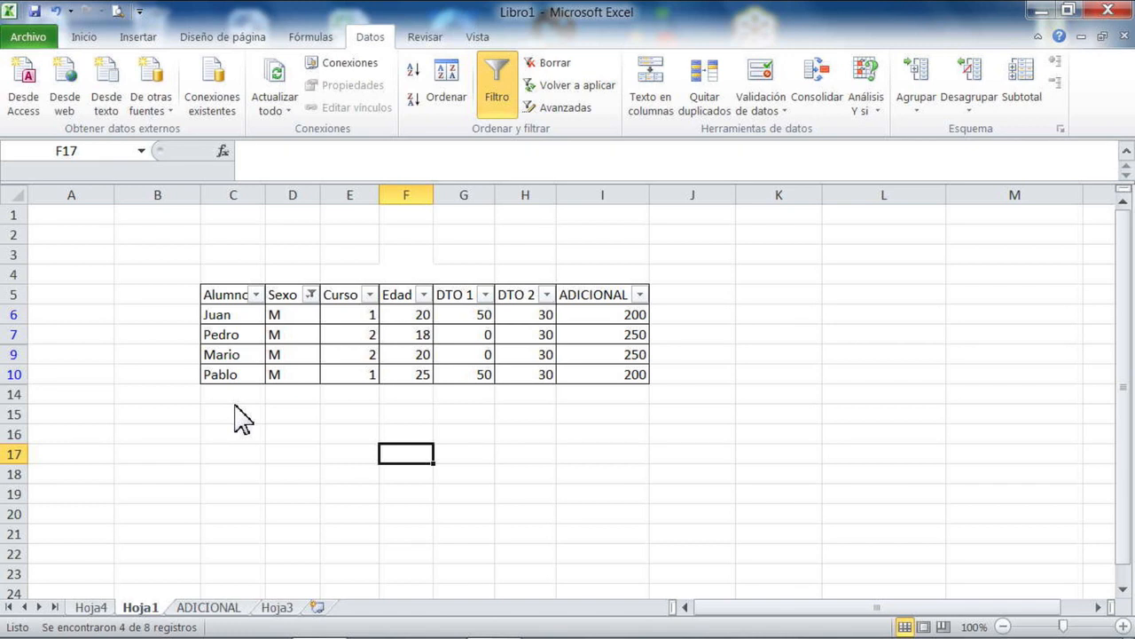
Step: Copy the filtered student table including its header row and launch Word with the command winword
{"action": "left_click_drag", "start_coordinate": [229, 295], "coordinate": [599, 392]}
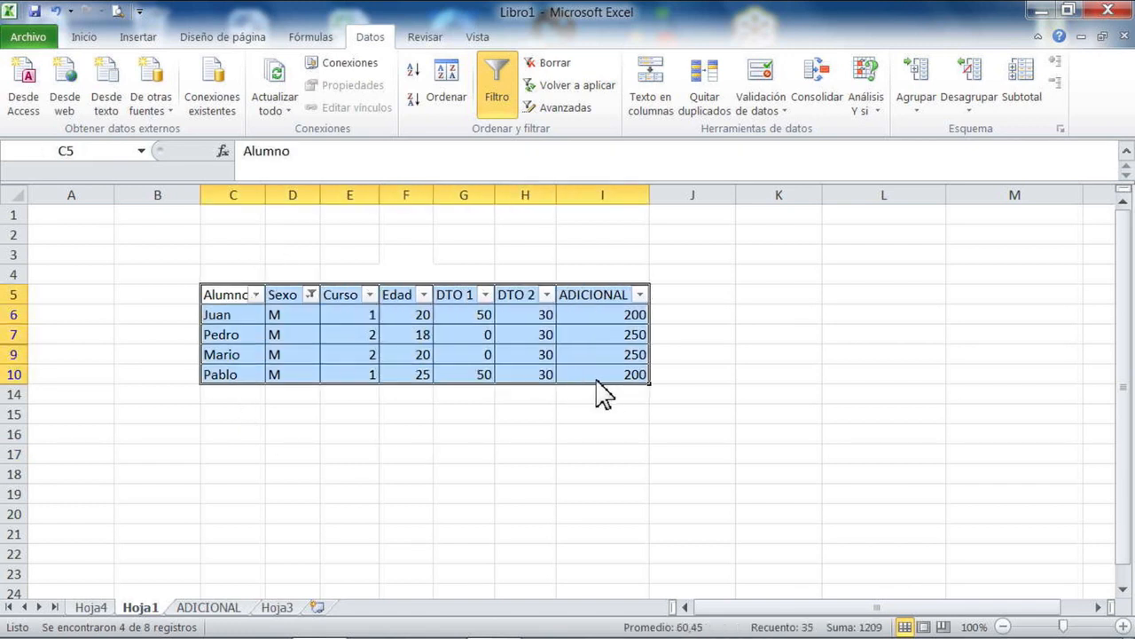
{"action": "key", "text": "ctrl+c"}
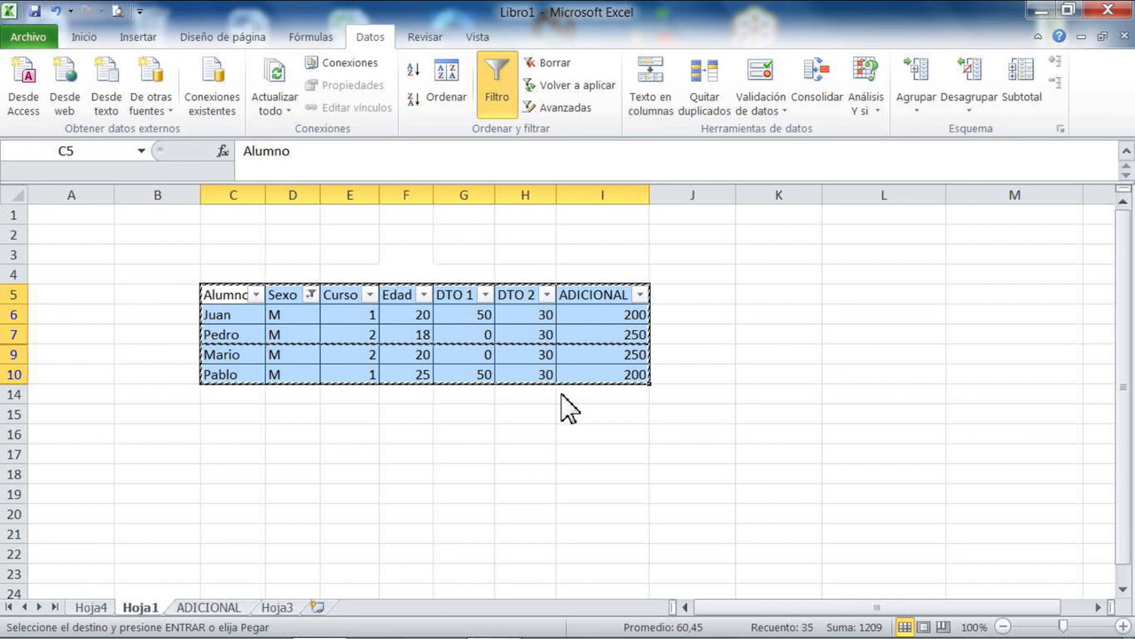
{"action": "key", "text": "super+r"}
{"action": "type", "text": "winword"}
{"action": "key", "text": "Return"}
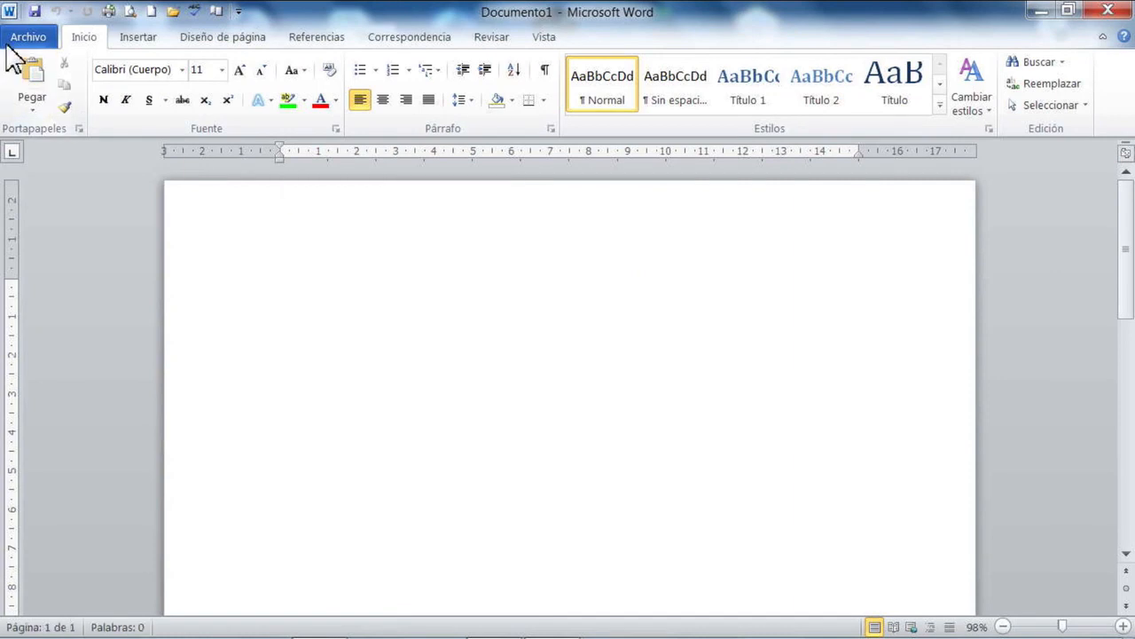
Step: Paste the copied table into the blank Word document and add an empty line below it
{"action": "key", "text": "ctrl+v"}
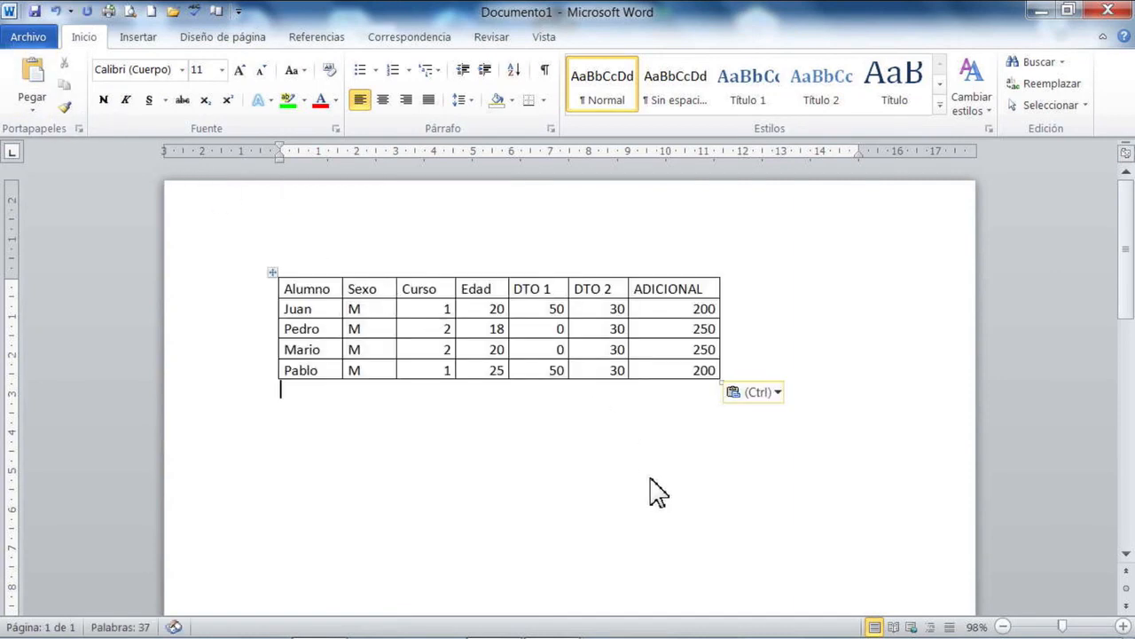
{"action": "scroll", "coordinate": [460, 375], "scroll_direction": "down", "scroll_amount": 2}
{"action": "scroll", "coordinate": [462, 373], "scroll_direction": "up", "scroll_amount": 2}
{"action": "key", "text": "Return"}
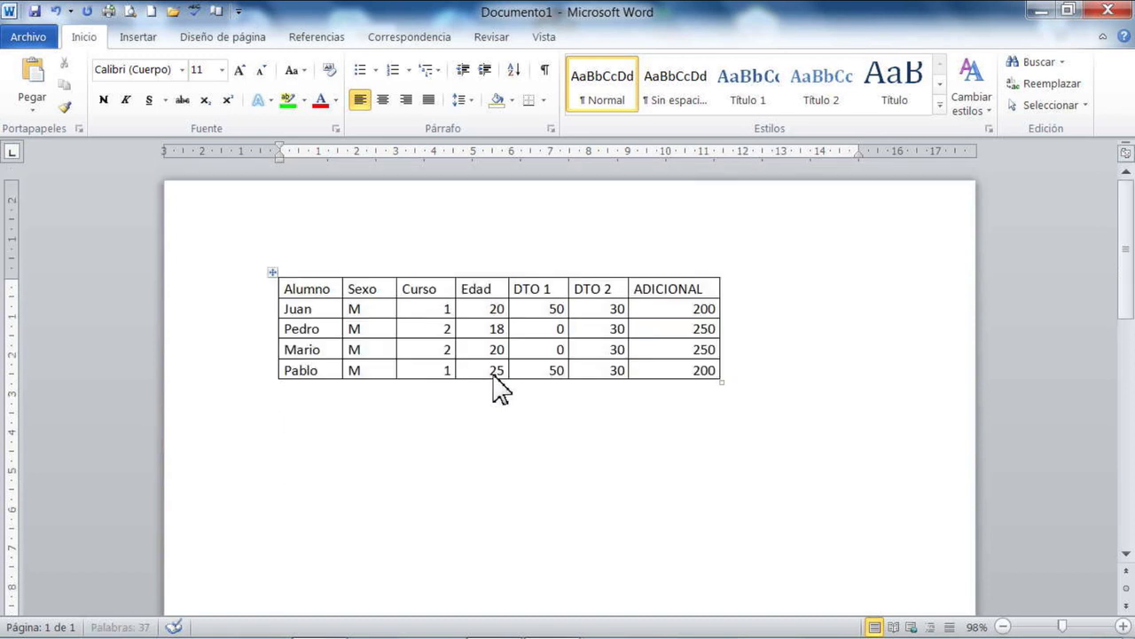
Step: Switch back to Excel and reset the Sexo filter to include all values
{"action": "key", "text": "alt+Tab"}
{"action": "left_click", "coordinate": [485, 416]}
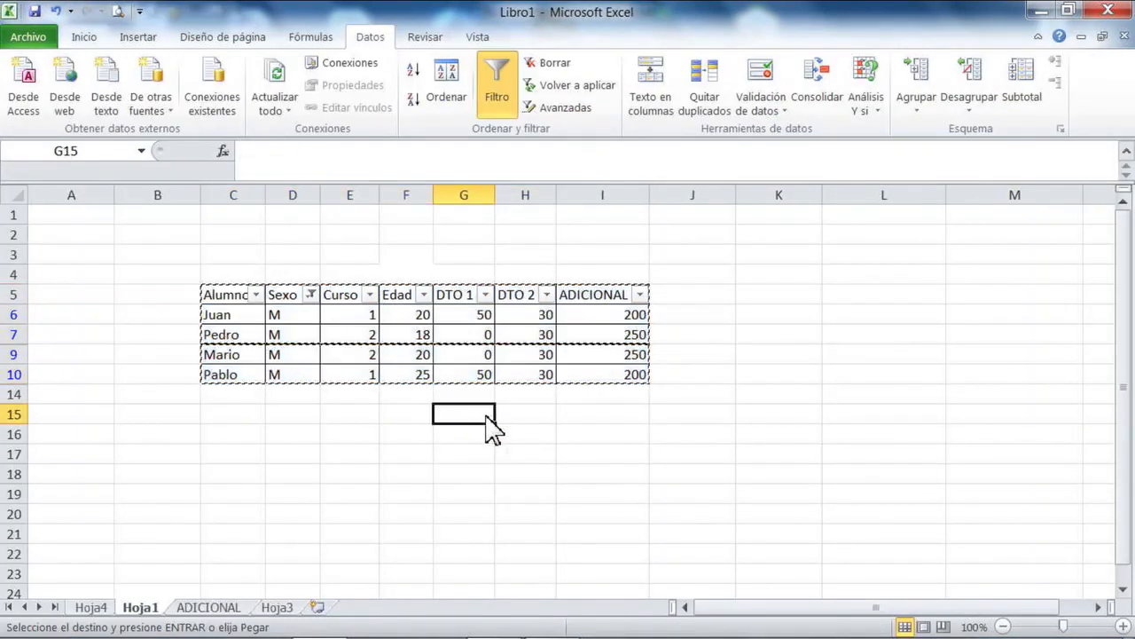
{"action": "left_click", "coordinate": [311, 294]}
{"action": "left_click", "coordinate": [83, 484]}
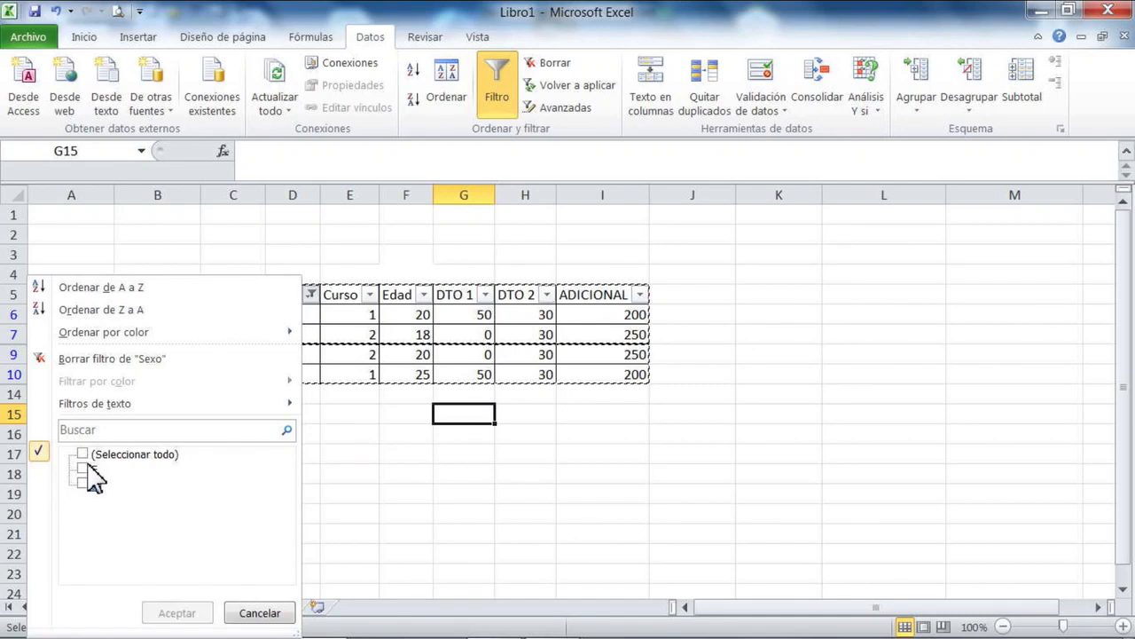
{"action": "left_click", "coordinate": [93, 454]}
{"action": "left_click", "coordinate": [174, 611]}
{"action": "left_click", "coordinate": [458, 519]}
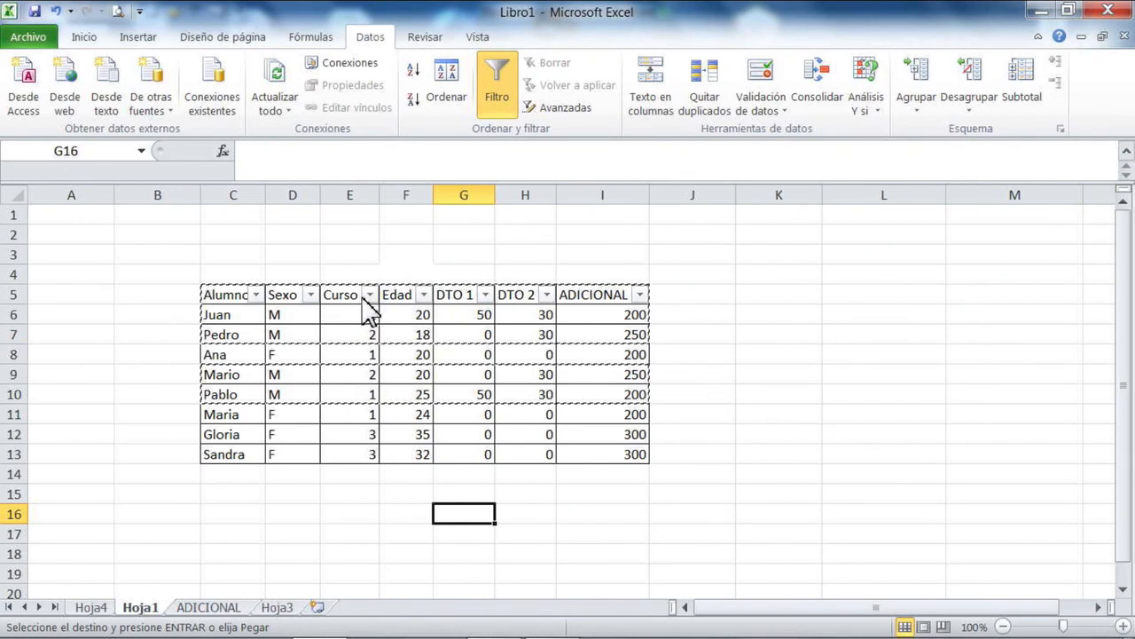
Step: Filter the Curso column to show only the students in course 1
{"action": "left_click", "coordinate": [355, 198]}
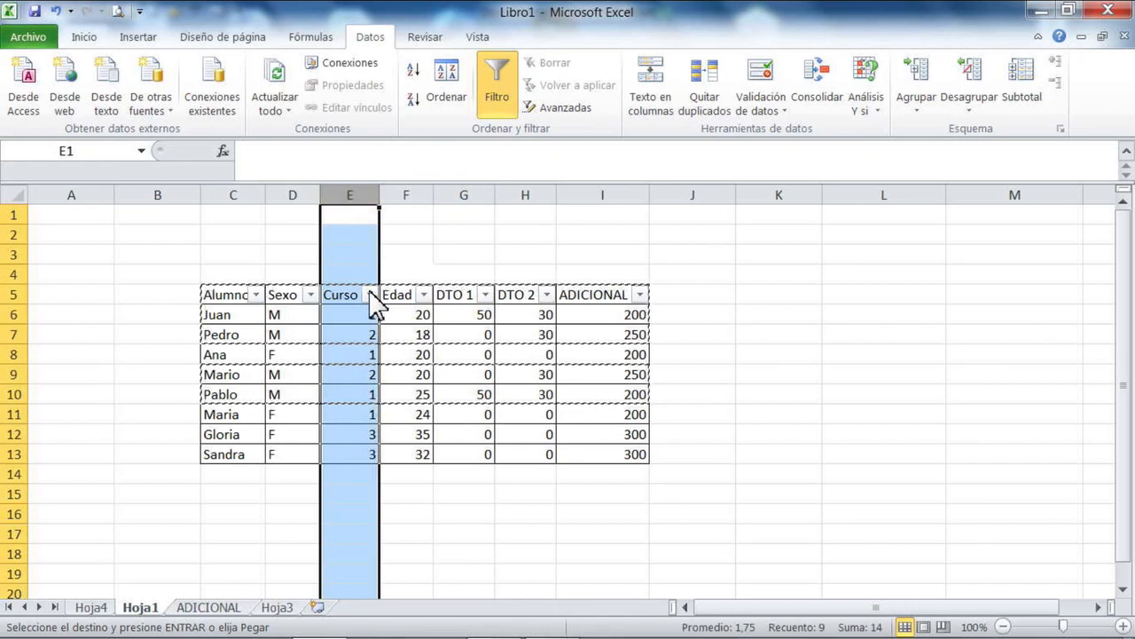
{"action": "left_click", "coordinate": [369, 294]}
{"action": "left_click", "coordinate": [143, 454]}
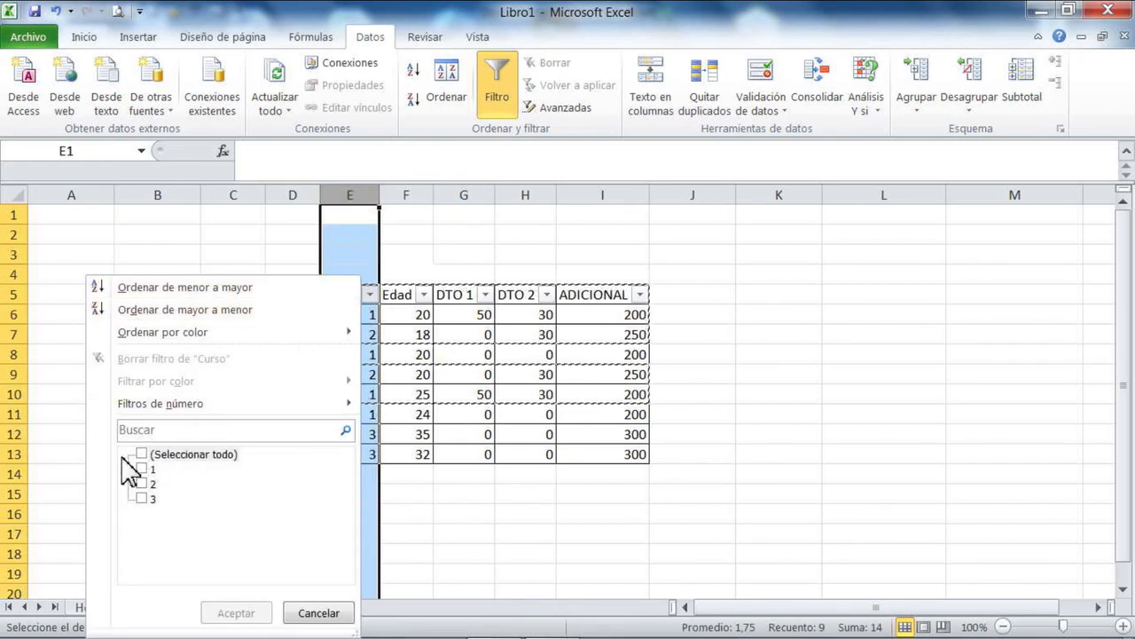
{"action": "left_click", "coordinate": [142, 468]}
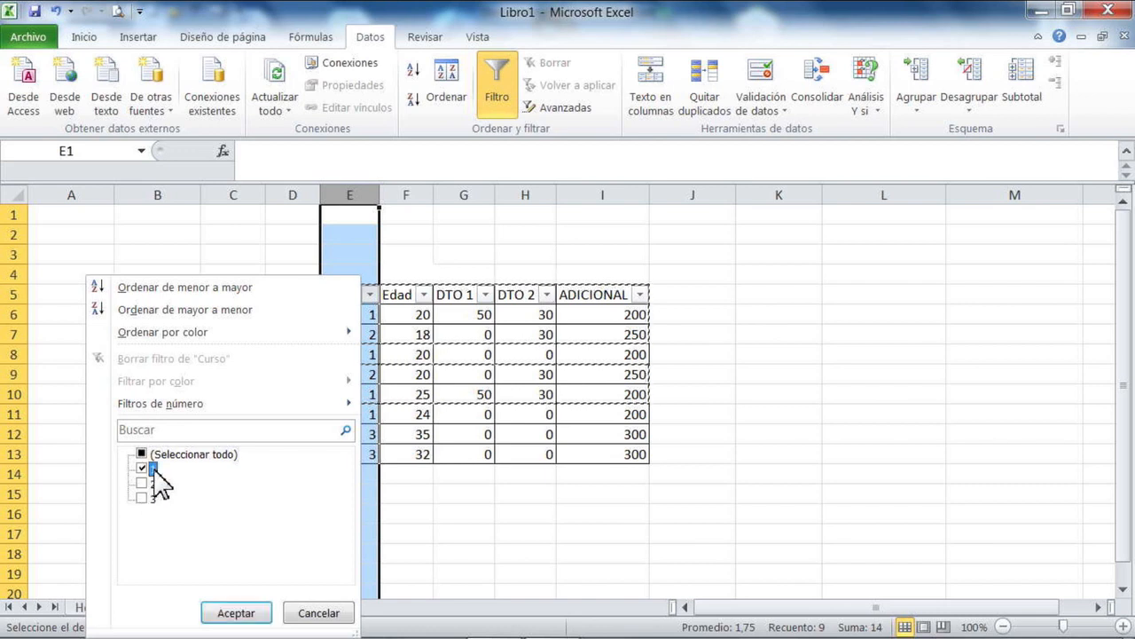
{"action": "left_click", "coordinate": [240, 613]}
{"action": "left_click", "coordinate": [568, 516]}
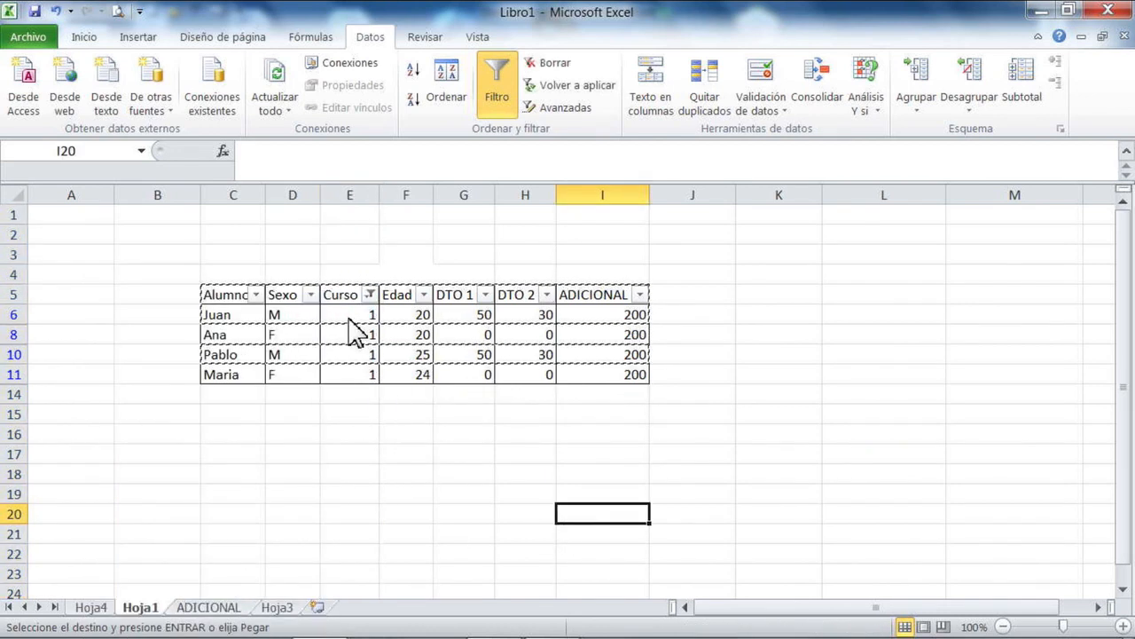
{"action": "left_click_drag", "start_coordinate": [355, 319], "coordinate": [363, 388]}
Step: Copy the course 1 table with its headers and paste it below the first table in the Word document
{"action": "left_click_drag", "start_coordinate": [228, 296], "coordinate": [612, 380]}
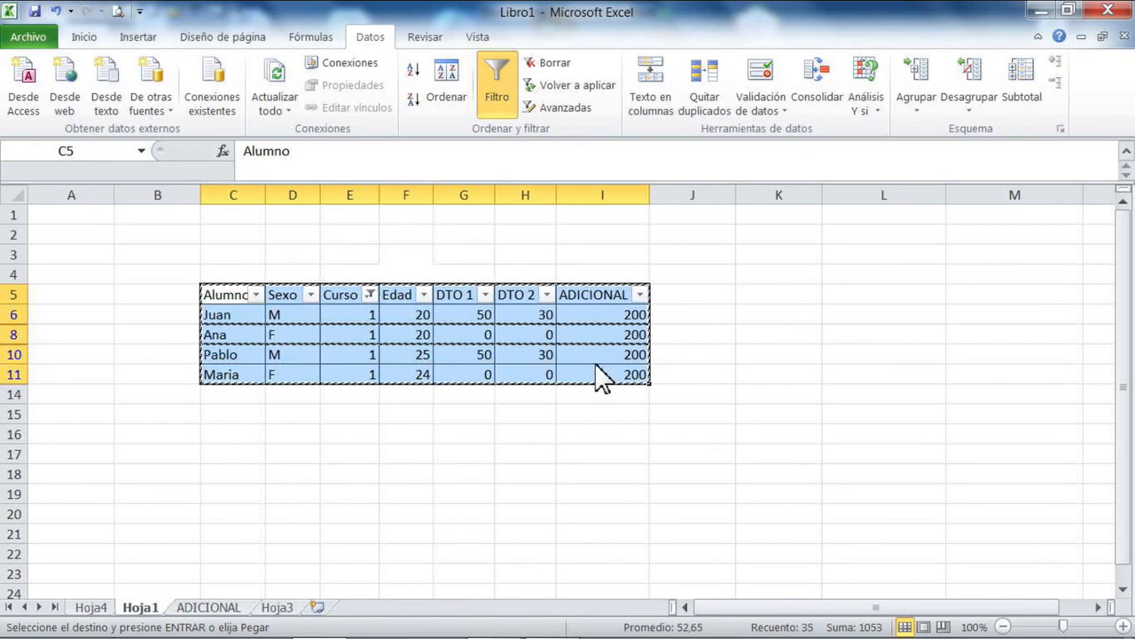
{"action": "key", "text": "alt+Tab"}
{"action": "key", "text": "ctrl+v"}
{"action": "scroll", "coordinate": [475, 411], "scroll_direction": "down", "scroll_amount": 3}
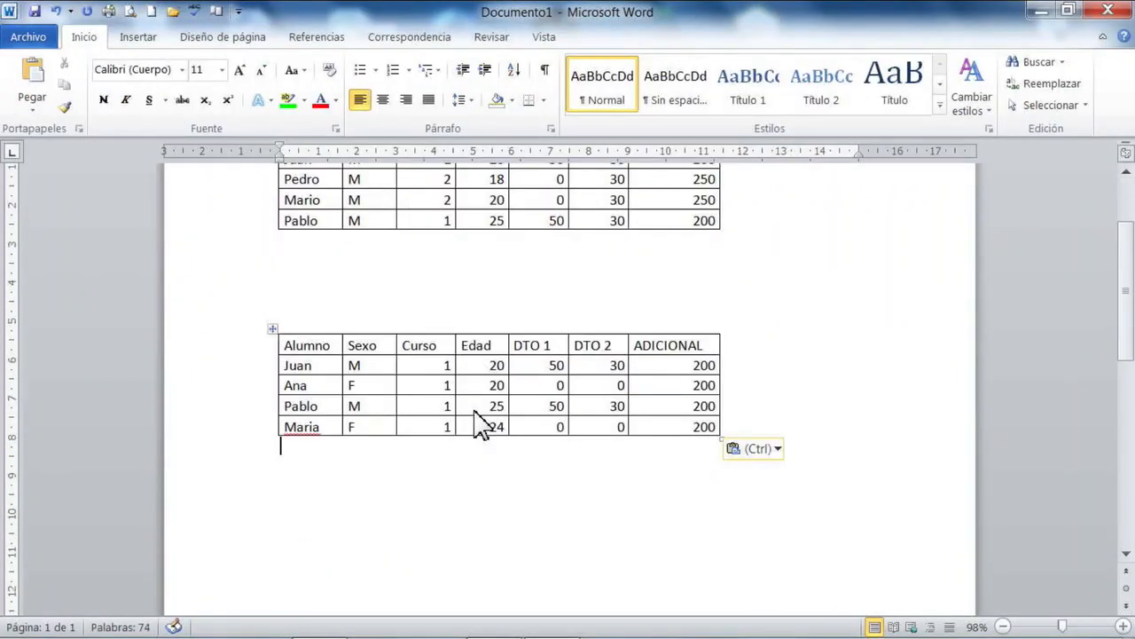
Step: Switch back to Excel and reset the Curso filter to include all values
{"action": "key", "text": "alt+Tab"}
{"action": "left_click", "coordinate": [536, 454]}
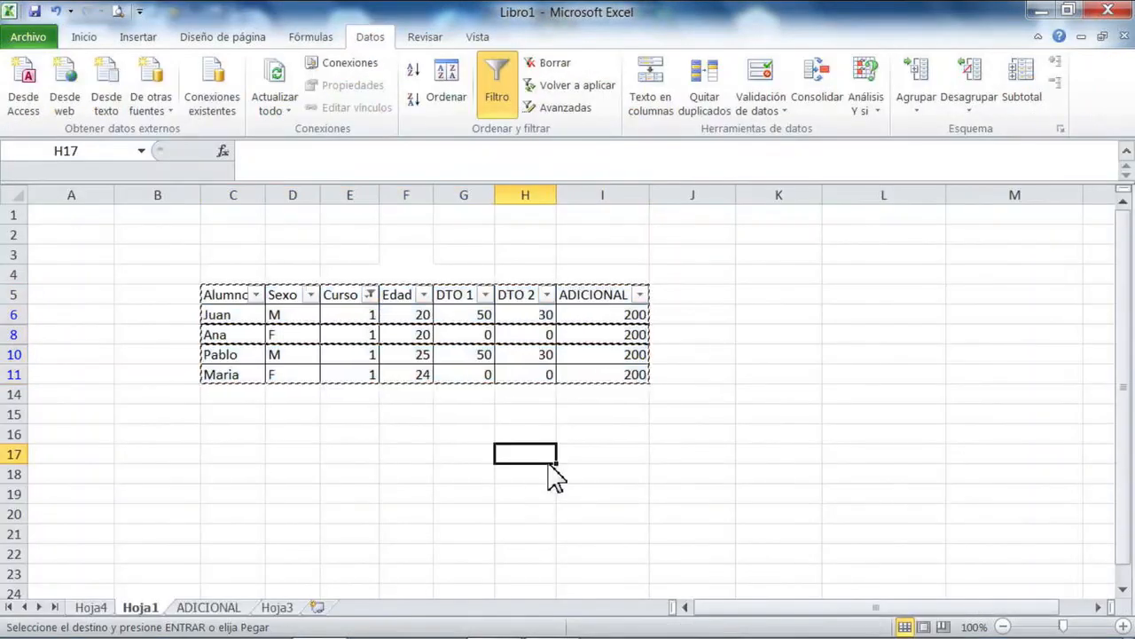
{"action": "left_click", "coordinate": [369, 294]}
{"action": "left_click", "coordinate": [142, 454]}
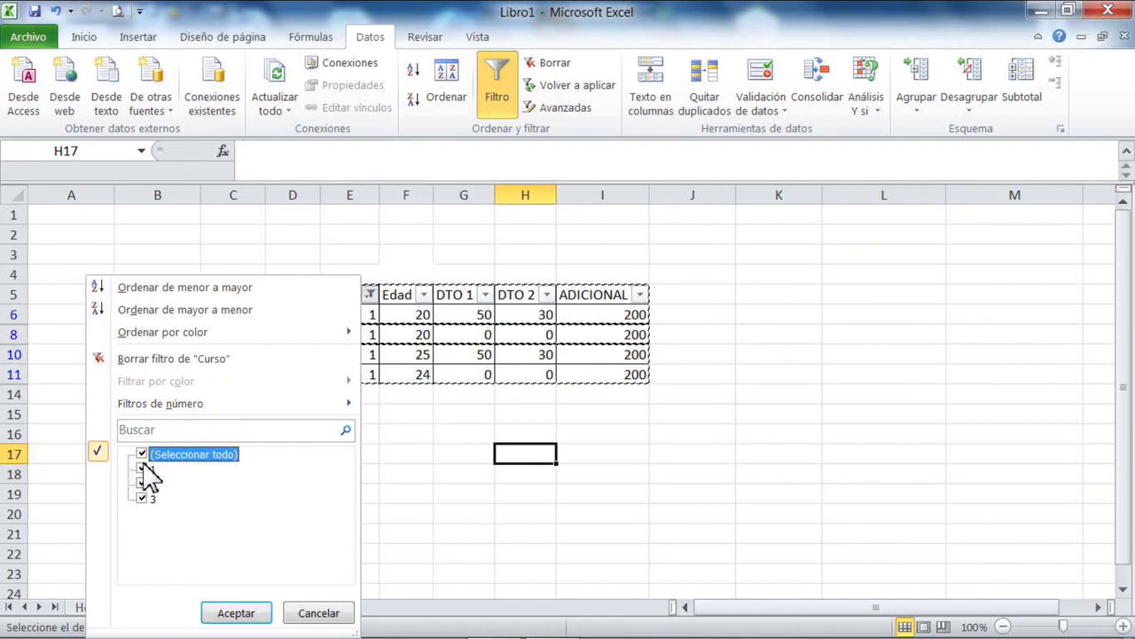
{"action": "left_click", "coordinate": [236, 613]}
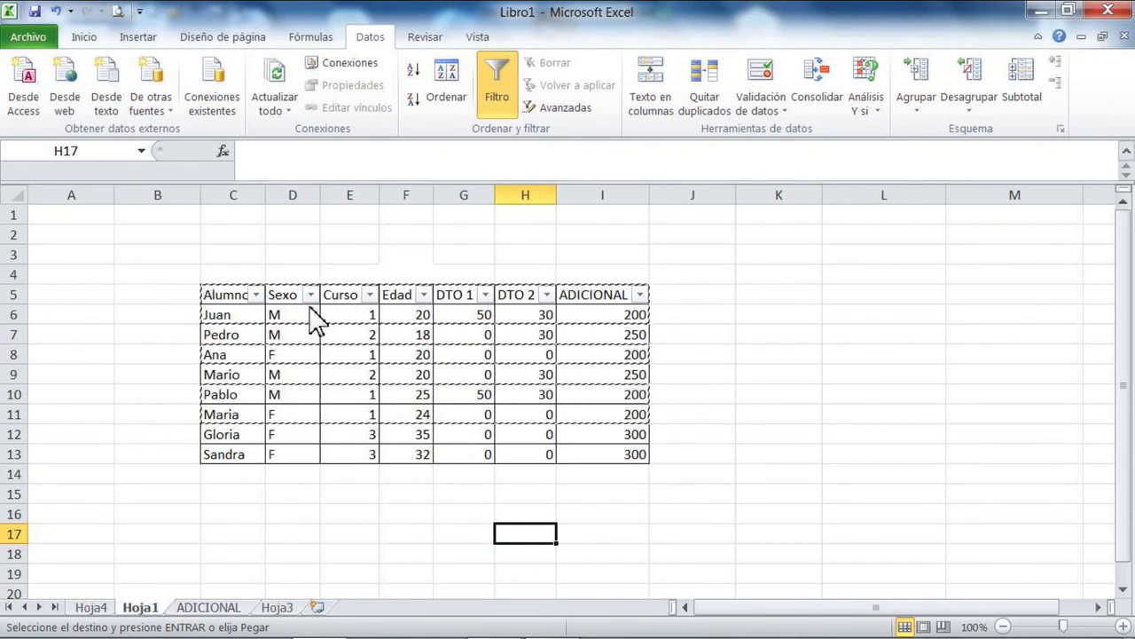
{"action": "left_click_drag", "start_coordinate": [344, 300], "coordinate": [353, 453]}
{"action": "left_click_drag", "start_coordinate": [296, 300], "coordinate": [304, 459]}
{"action": "left_click", "coordinate": [470, 554]}
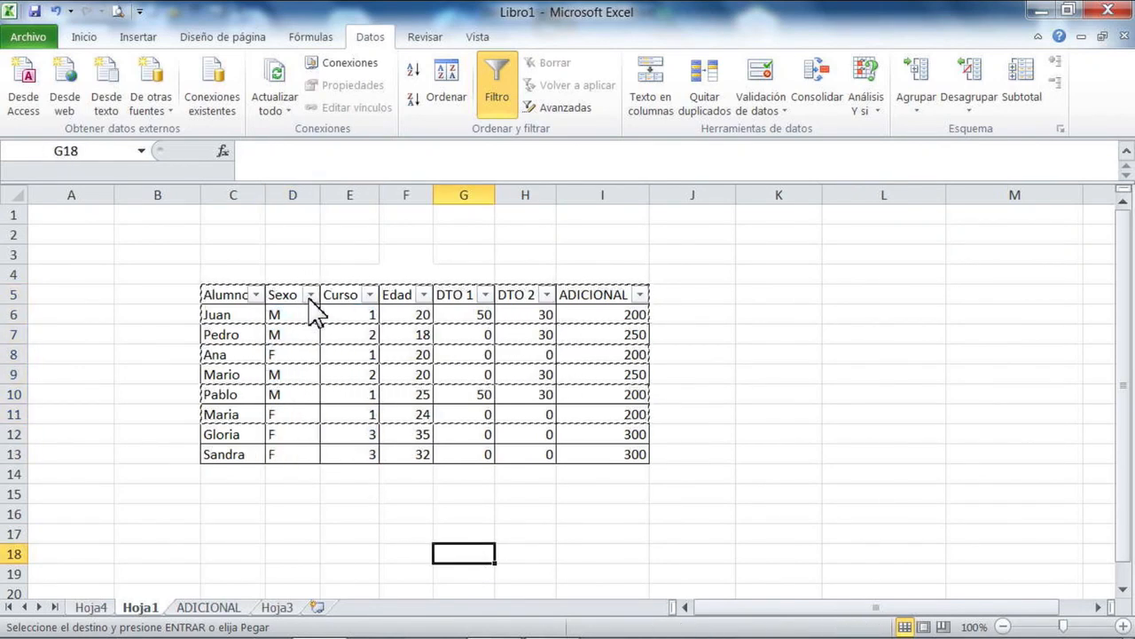
Step: Filter the Sexo column to show only the students with value M
{"action": "left_click", "coordinate": [310, 294]}
{"action": "left_click", "coordinate": [82, 453]}
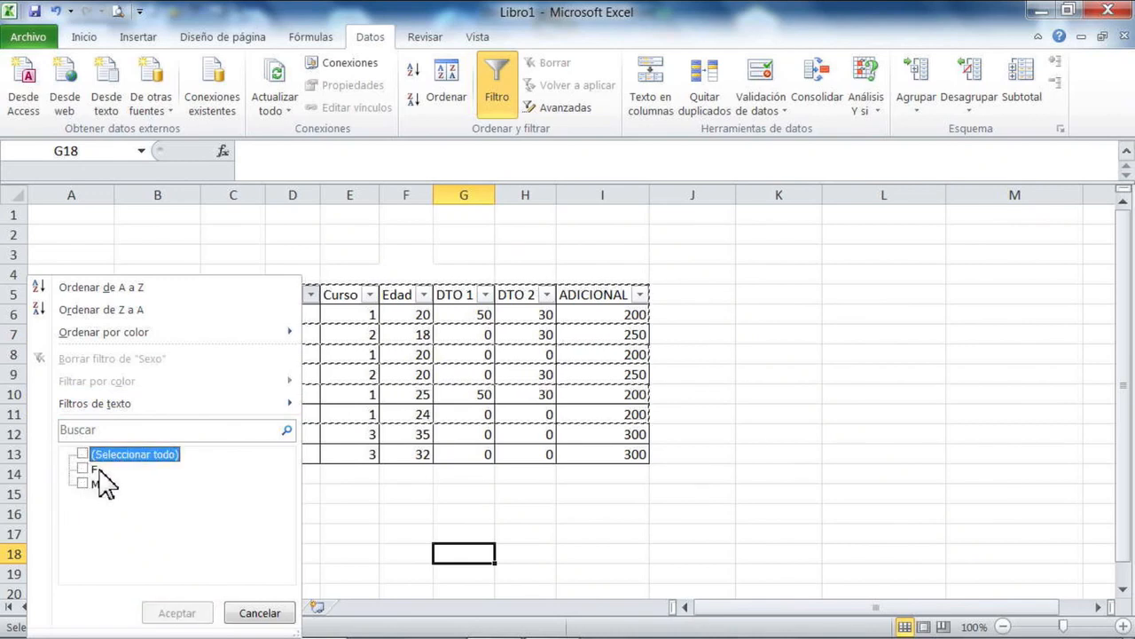
{"action": "left_click", "coordinate": [84, 483]}
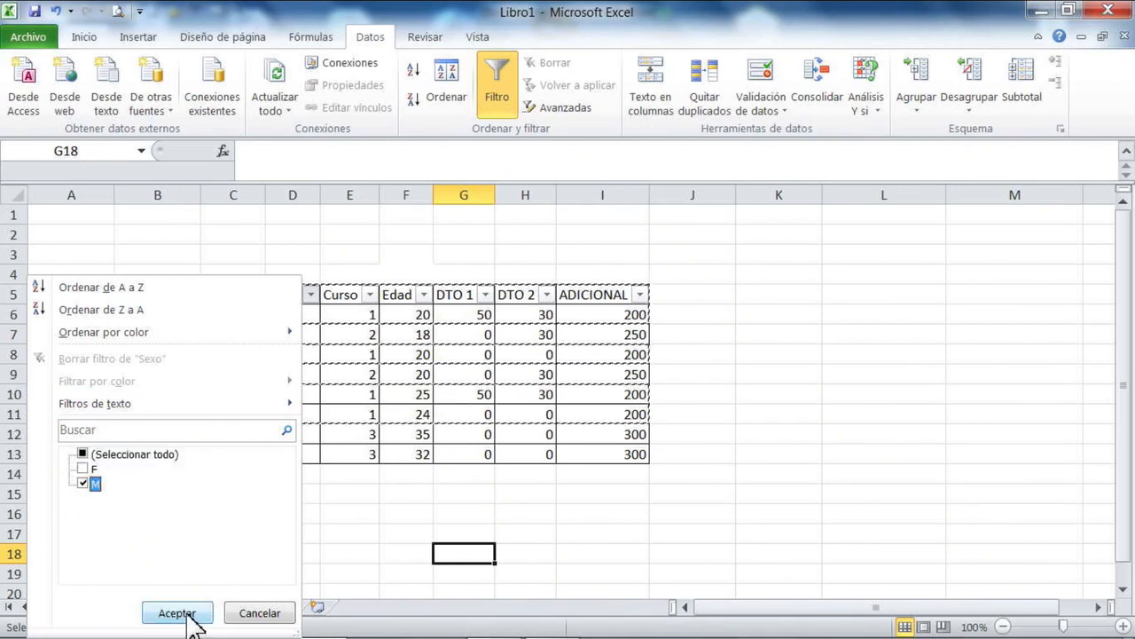
{"action": "left_click", "coordinate": [205, 603]}
Step: Filter the Curso column to show only the male students in course 1
{"action": "left_click", "coordinate": [369, 295]}
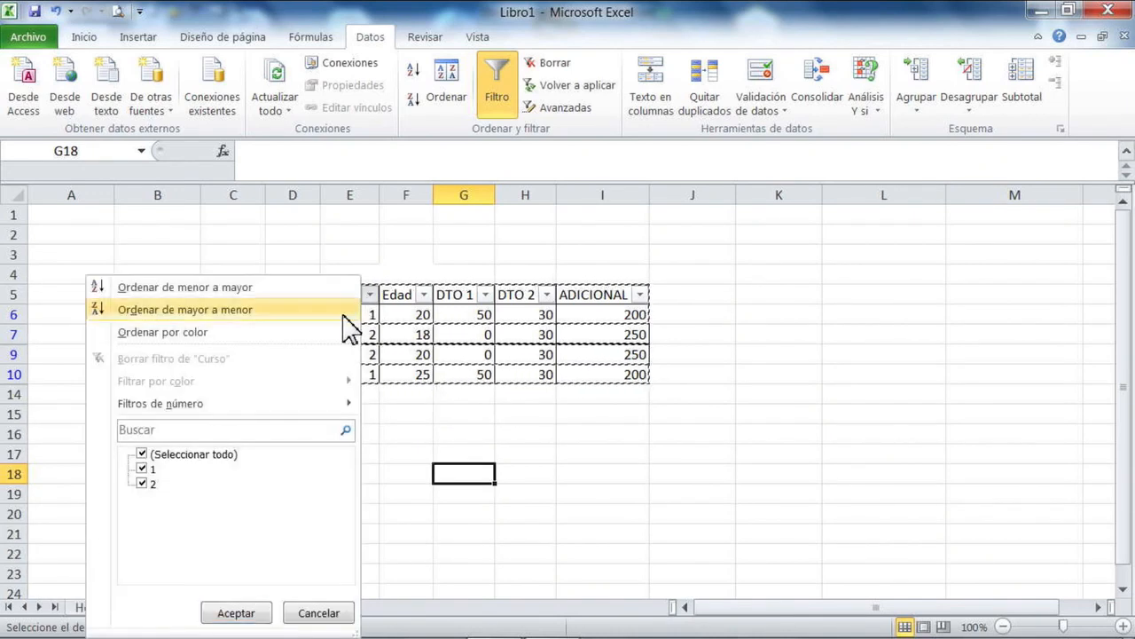
{"action": "left_click", "coordinate": [141, 483]}
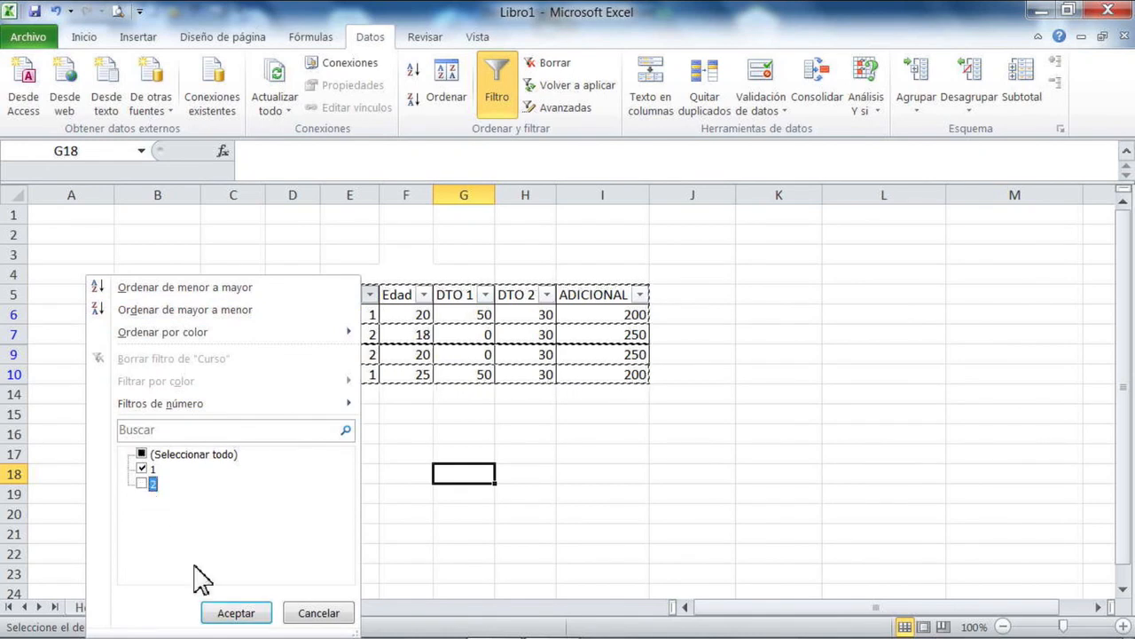
{"action": "left_click", "coordinate": [238, 612]}
{"action": "left_click", "coordinate": [404, 456]}
Step: Copy the filtered table of male course 1 students with its headers and paste it below the second table in the Word document
{"action": "left_click_drag", "start_coordinate": [210, 300], "coordinate": [602, 339]}
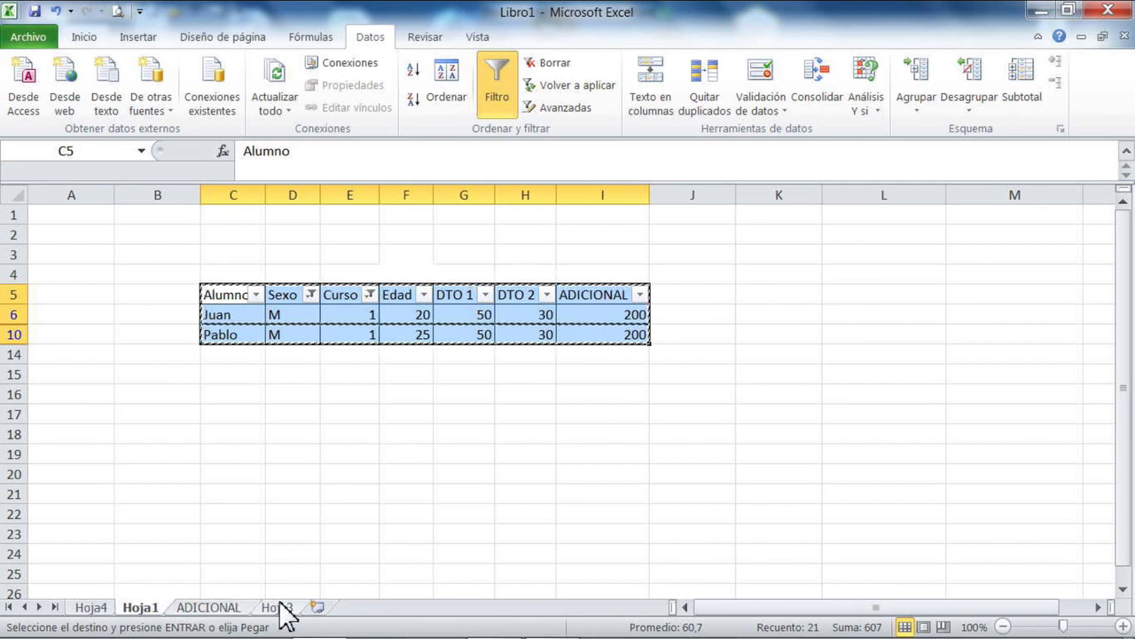
{"action": "key", "text": "alt+Tab"}
{"action": "key", "text": "ctrl+v"}
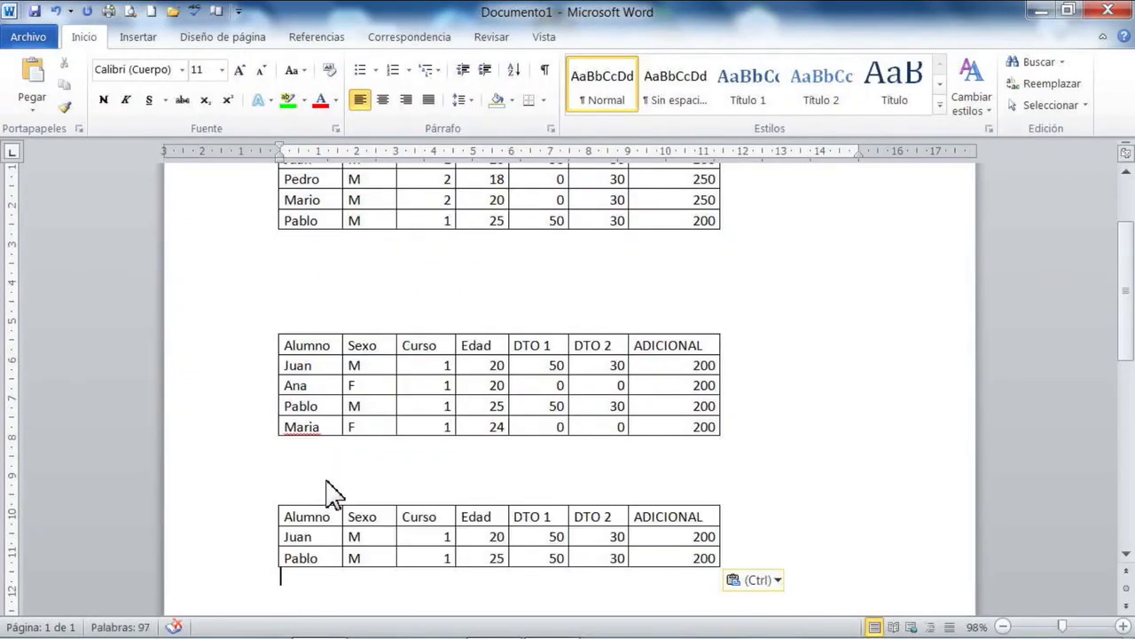
{"action": "scroll", "coordinate": [679, 464], "scroll_direction": "down", "scroll_amount": 2}
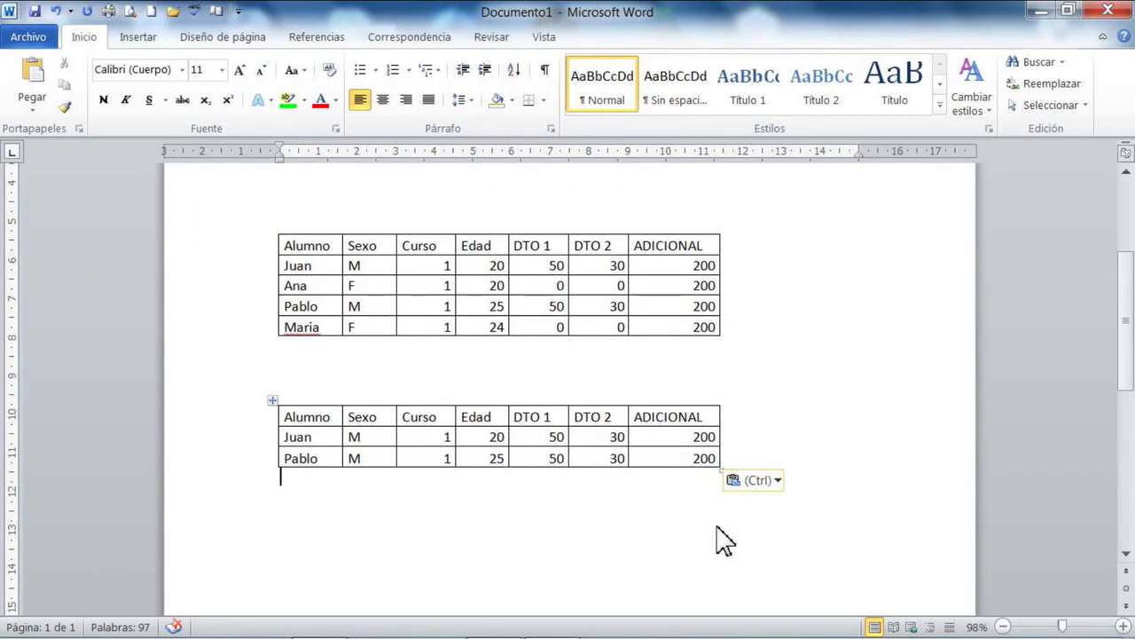
Step: Switch back to Excel and reset both the Sexo and Curso filters to include all values
{"action": "key", "text": "alt+Tab"}
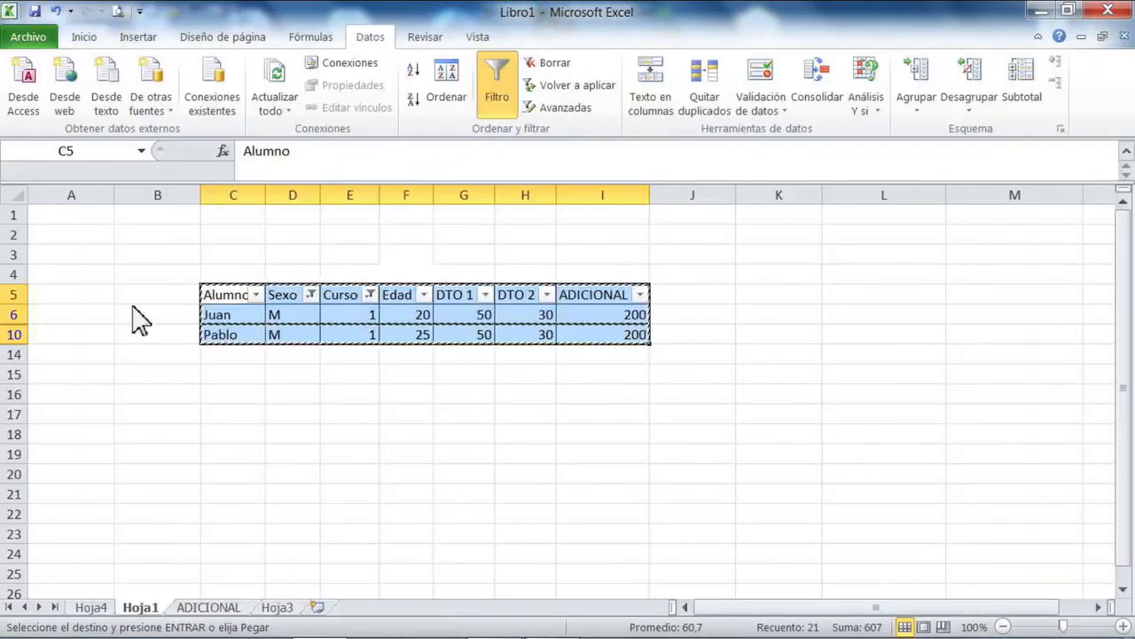
{"action": "left_click", "coordinate": [312, 294]}
{"action": "left_click", "coordinate": [84, 469]}
{"action": "left_click", "coordinate": [175, 613]}
{"action": "left_click", "coordinate": [369, 294]}
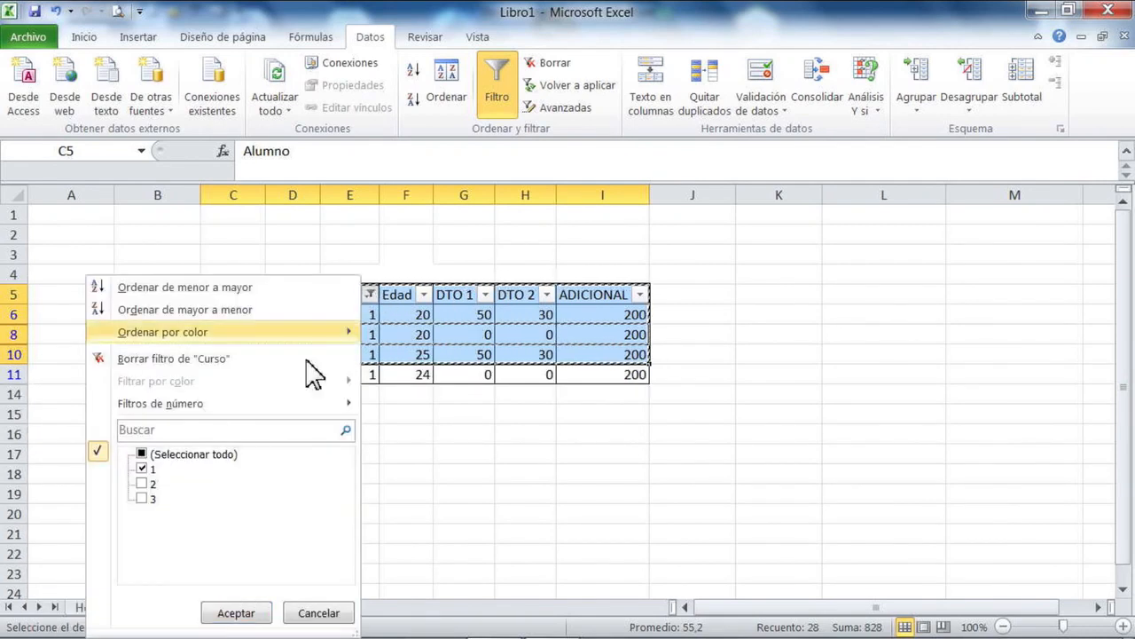
{"action": "left_click", "coordinate": [142, 455]}
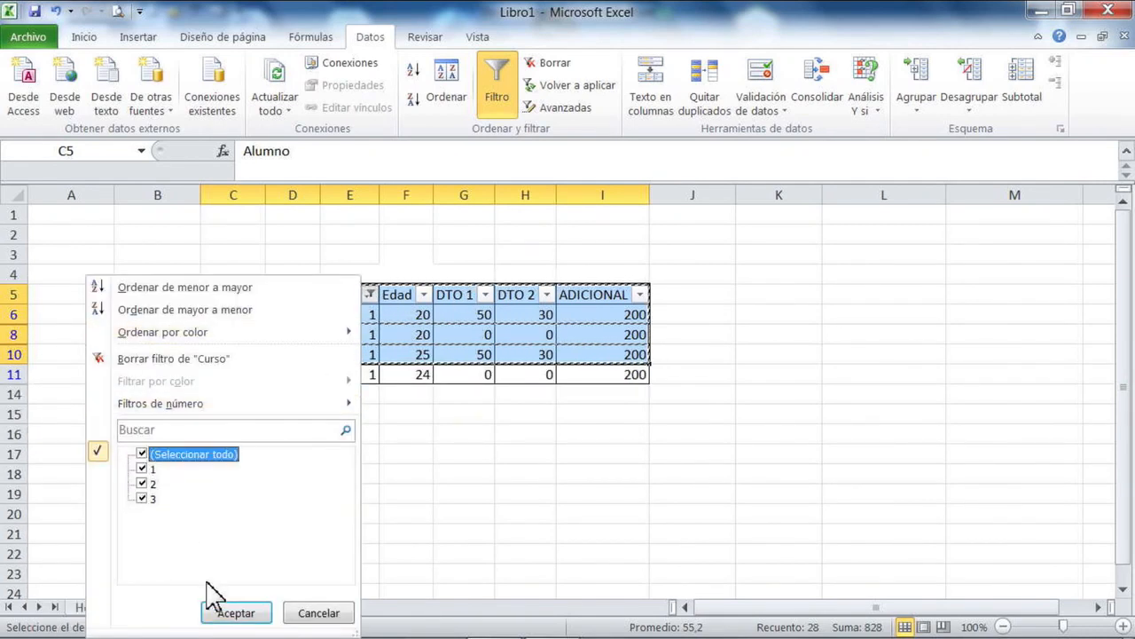
{"action": "left_click", "coordinate": [237, 613]}
{"action": "left_click", "coordinate": [513, 494]}
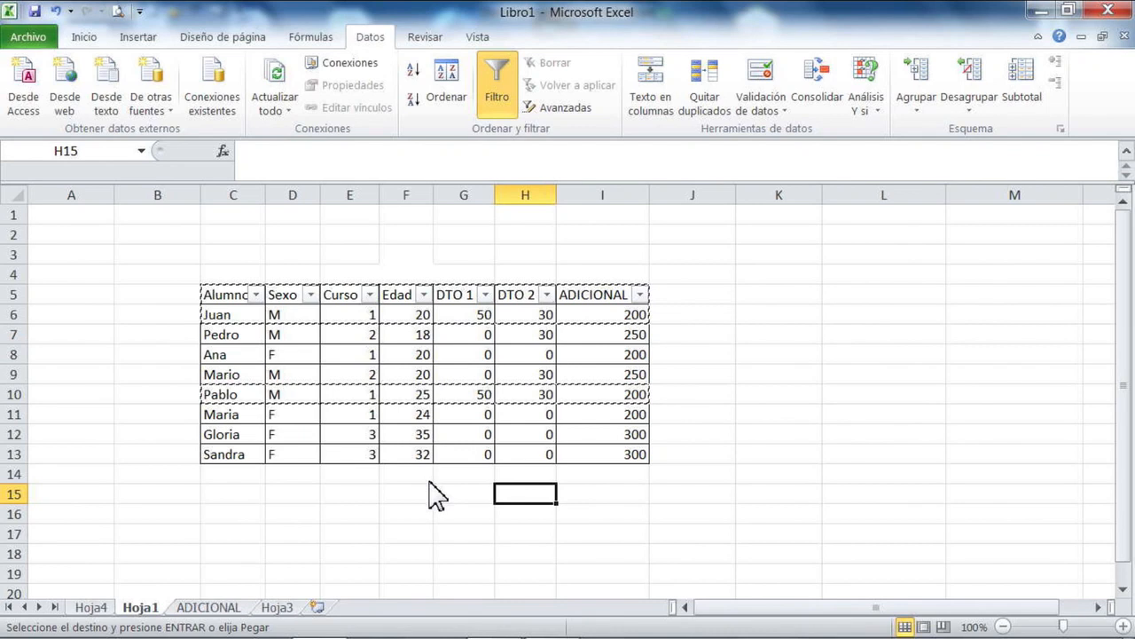
Step: Set the age in cell F12 to 15
{"action": "left_click", "coordinate": [406, 434]}
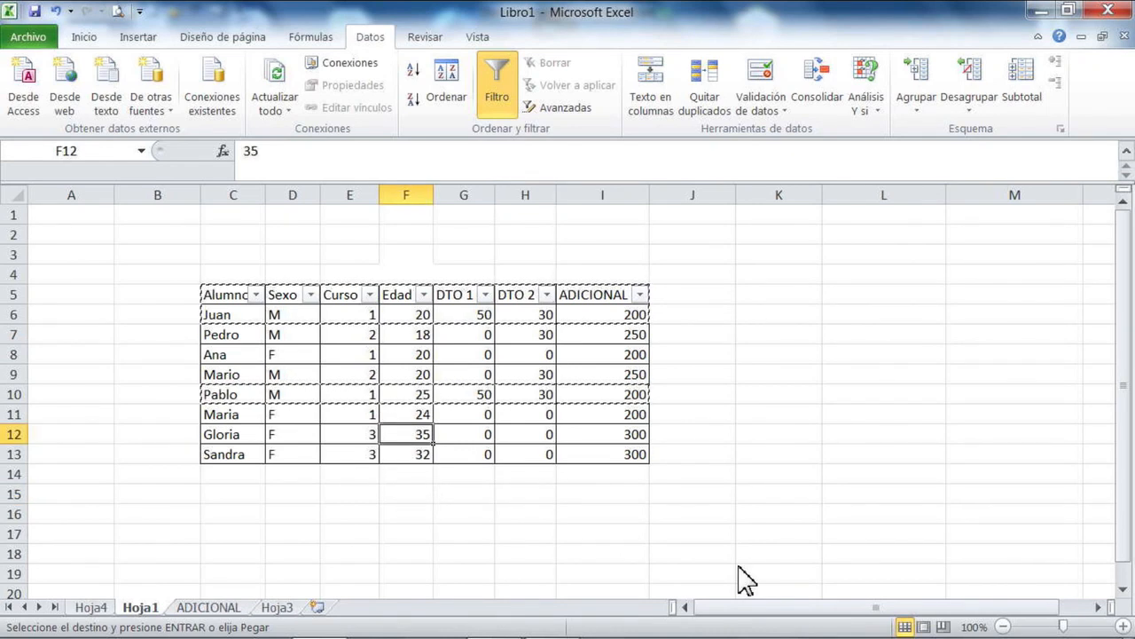
{"action": "type", "text": "15"}
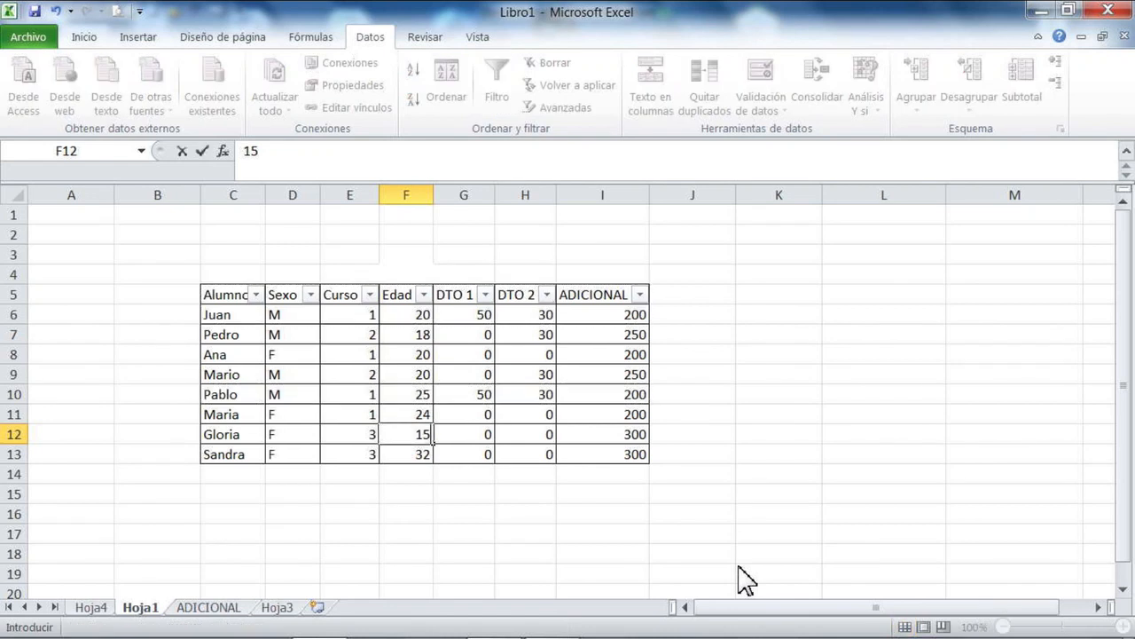
{"action": "key", "text": "Return"}
{"action": "key", "text": "Up"}
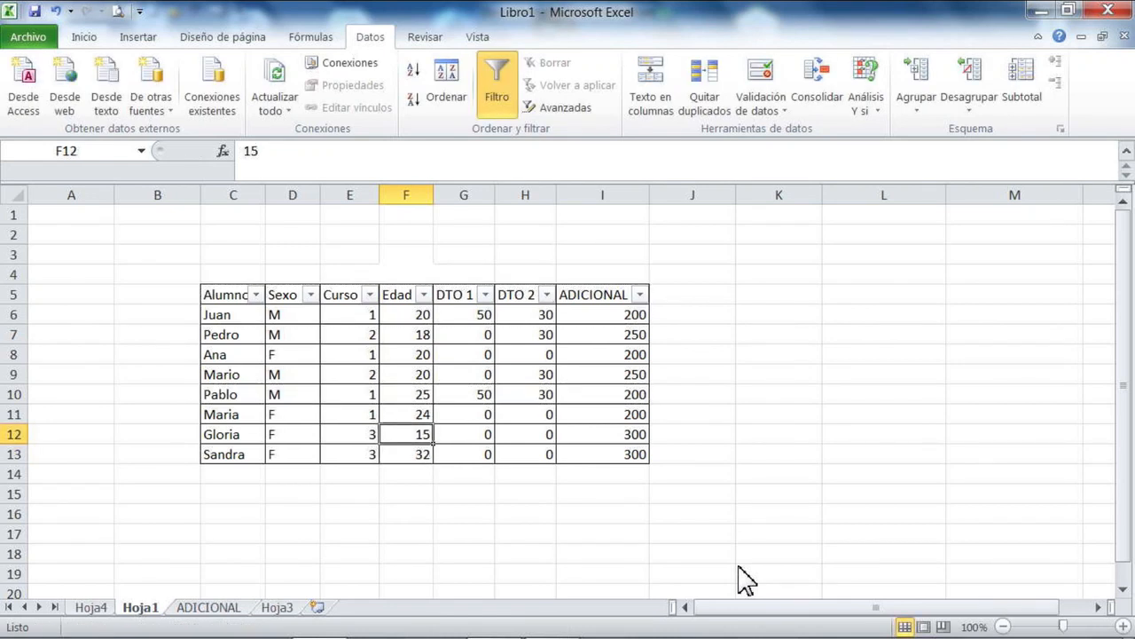
{"action": "key", "text": "Down"}
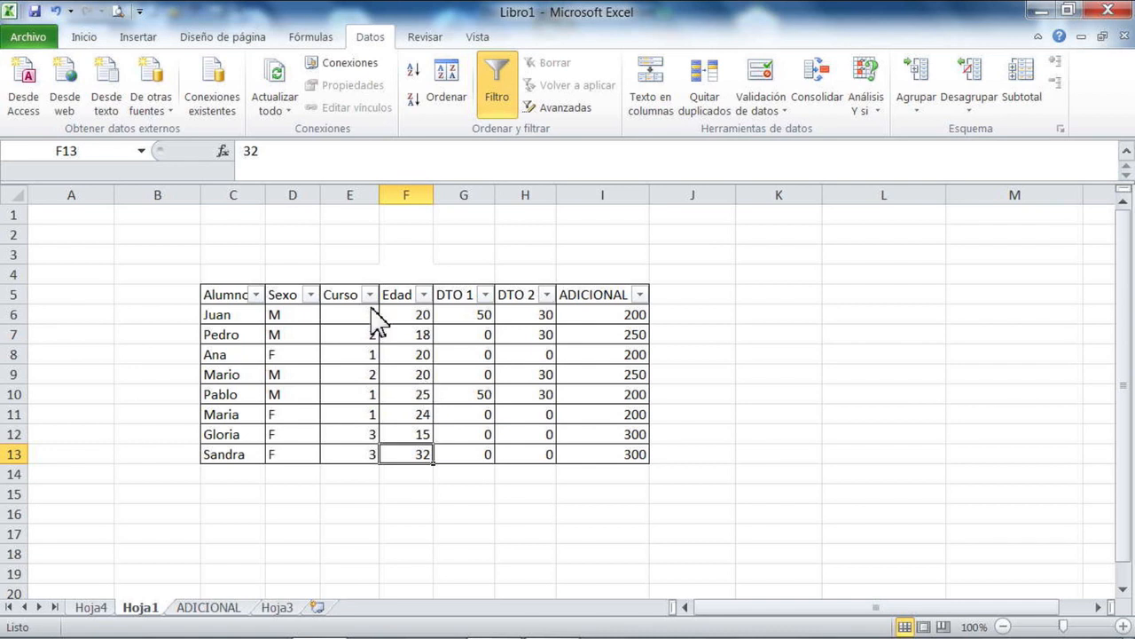
Step: Filter the Edad column to show only the ages 18, 20 and 24
{"action": "left_click", "coordinate": [423, 295]}
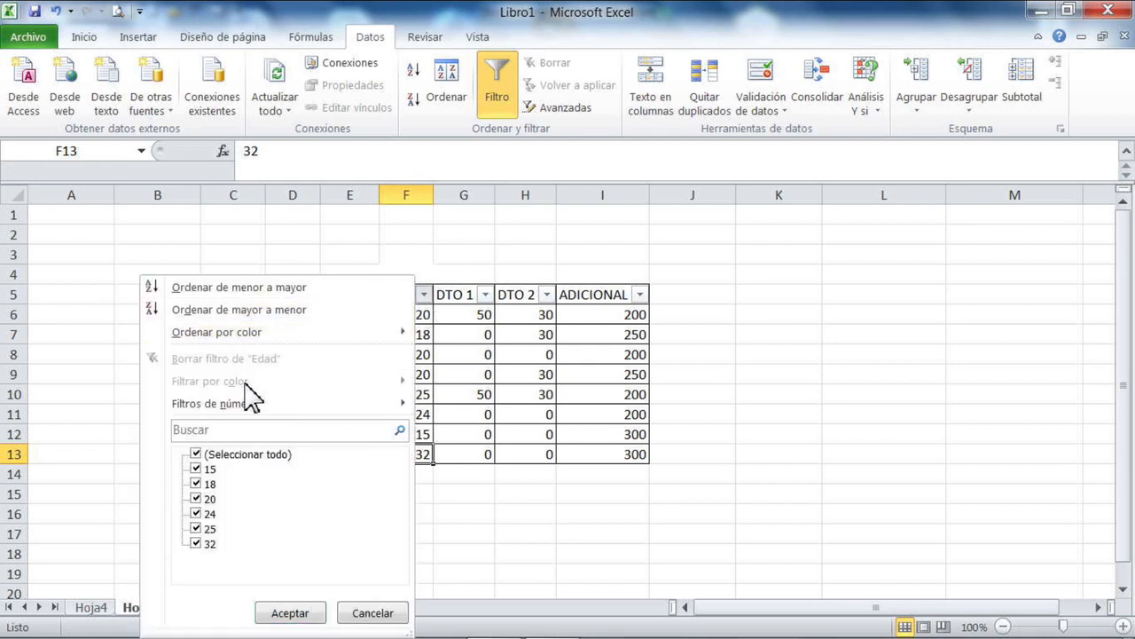
{"action": "left_click", "coordinate": [197, 454]}
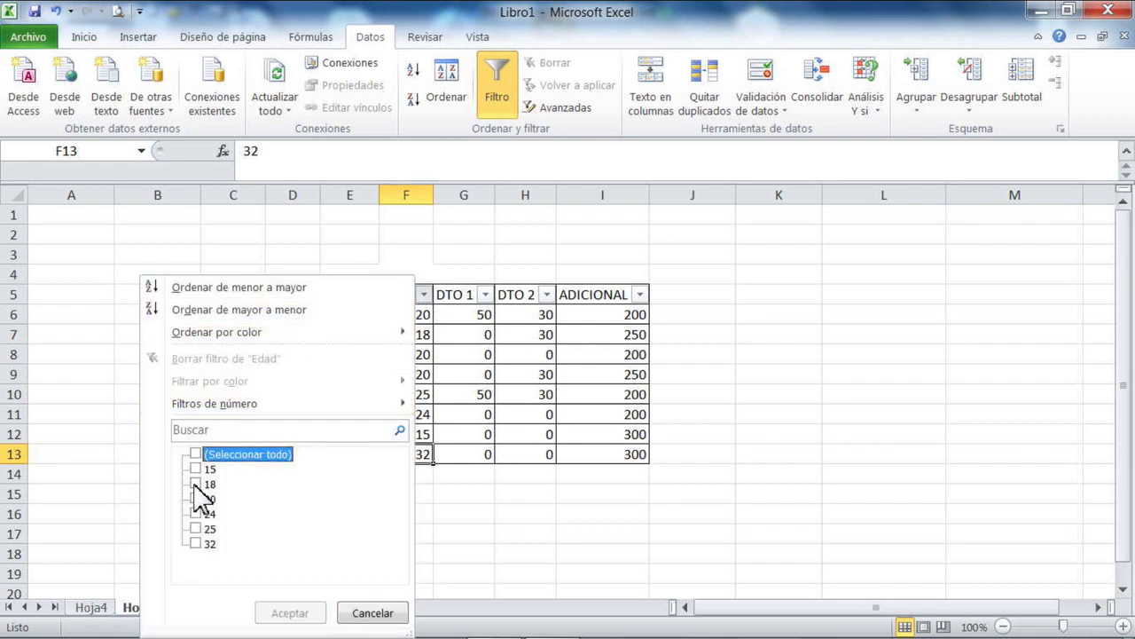
{"action": "left_click", "coordinate": [196, 484]}
{"action": "left_click", "coordinate": [196, 499]}
{"action": "left_click", "coordinate": [196, 514]}
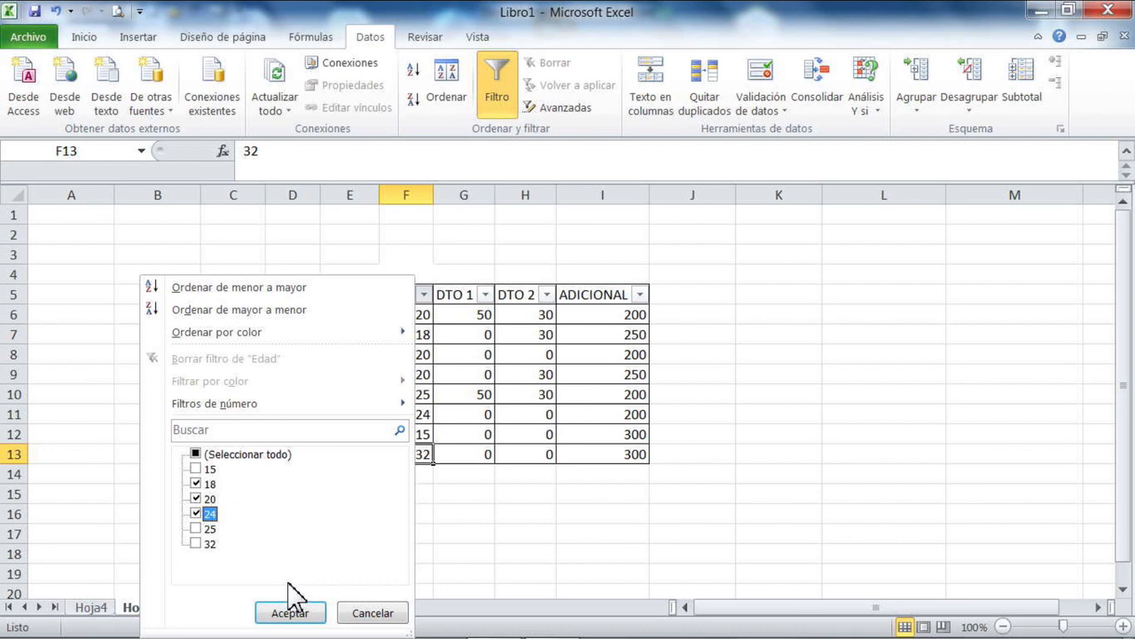
{"action": "left_click", "coordinate": [290, 612]}
{"action": "left_click", "coordinate": [536, 513]}
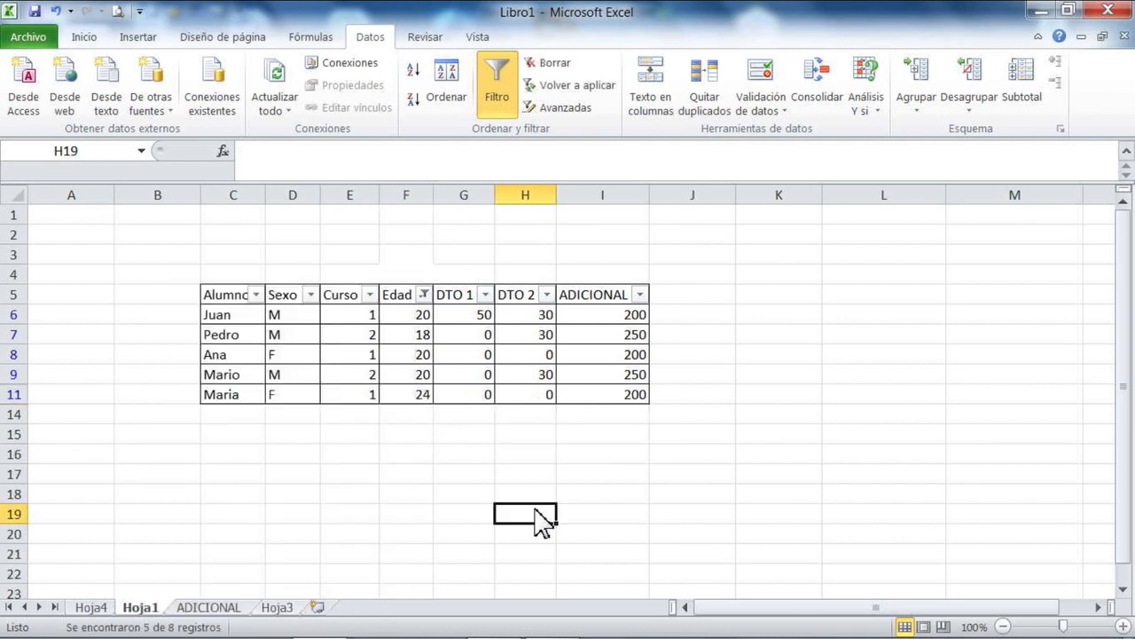
Step: Reset the Edad filter to include all ages
{"action": "left_click", "coordinate": [423, 294]}
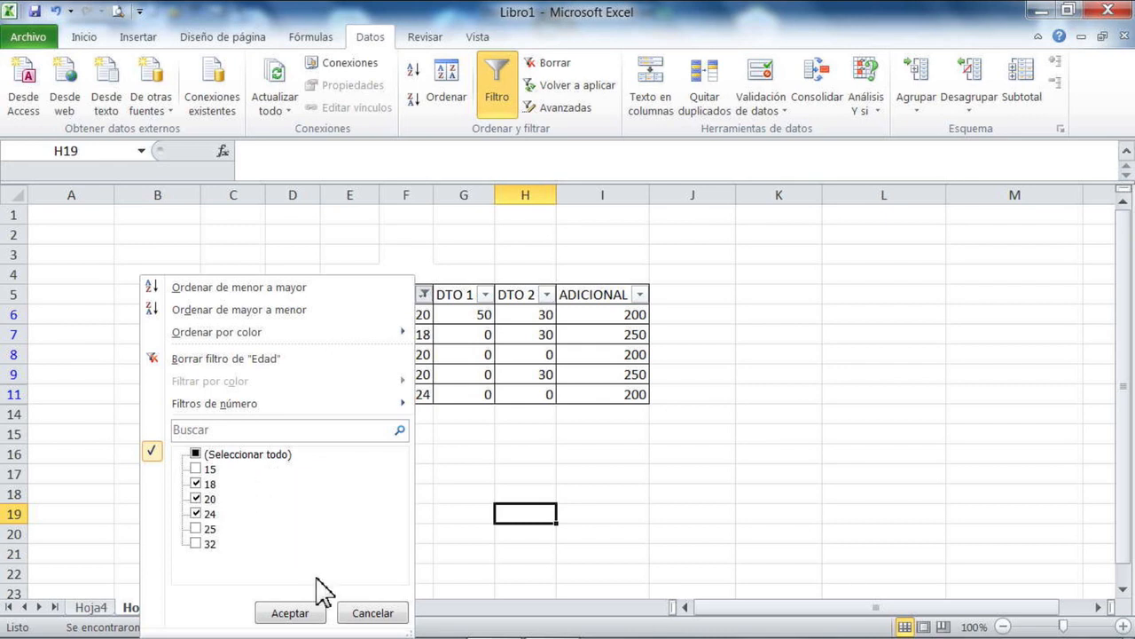
{"action": "left_click", "coordinate": [356, 607]}
{"action": "left_click", "coordinate": [479, 532]}
{"action": "left_click", "coordinate": [424, 293]}
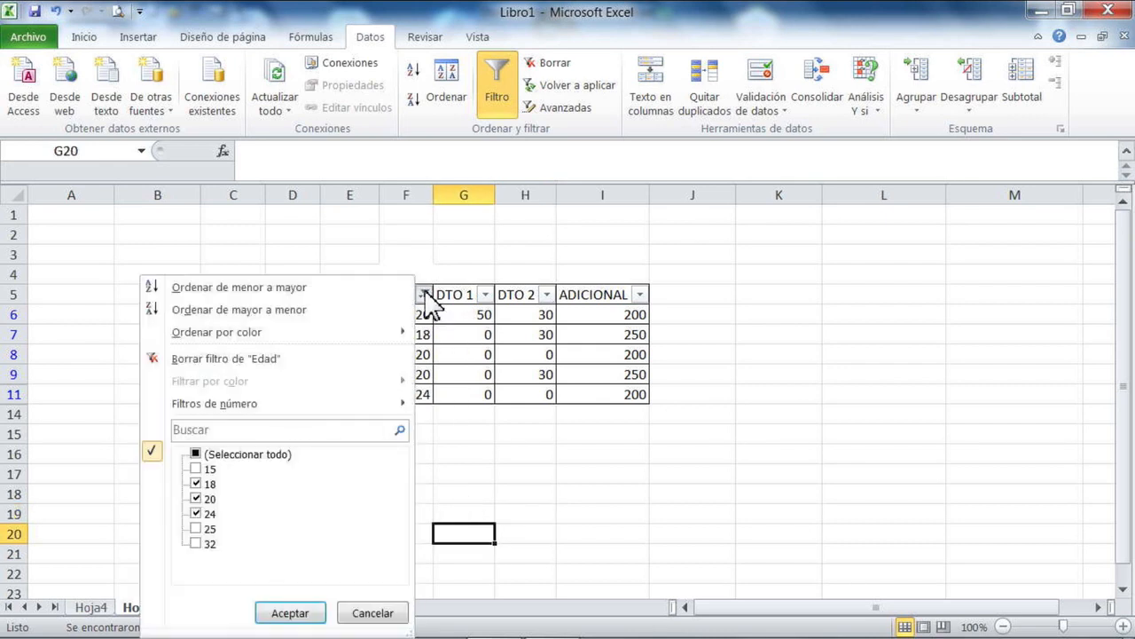
{"action": "left_click", "coordinate": [250, 454]}
{"action": "left_click", "coordinate": [291, 612]}
Step: Set the age in cell F12 to 40
{"action": "key", "text": "Up"}
{"action": "key", "text": "Up"}
{"action": "key", "text": "Up"}
{"action": "key", "text": "Up"}
{"action": "key", "text": "Up"}
{"action": "left_click", "coordinate": [410, 435]}
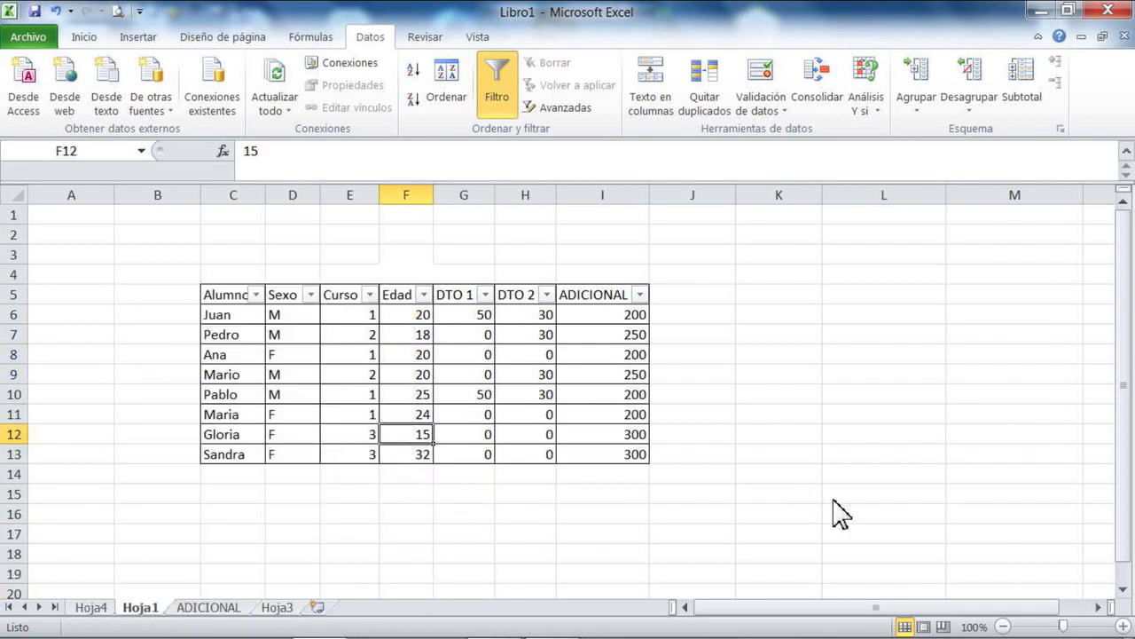
{"action": "type", "text": "40"}
{"action": "key", "text": "Return"}
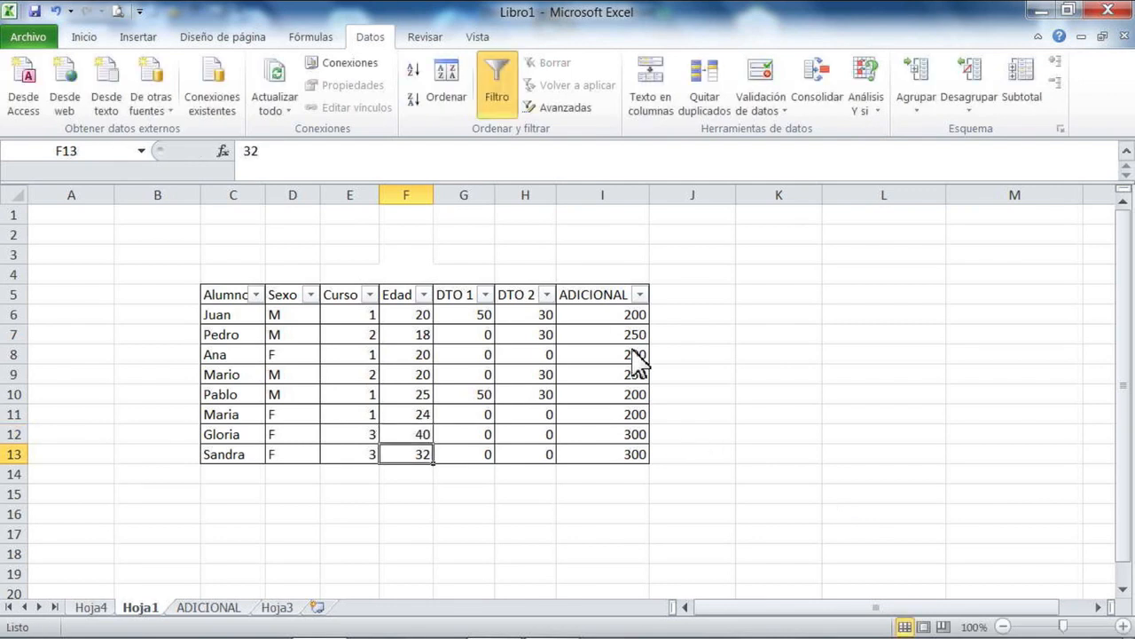
{"action": "left_click", "coordinate": [424, 295]}
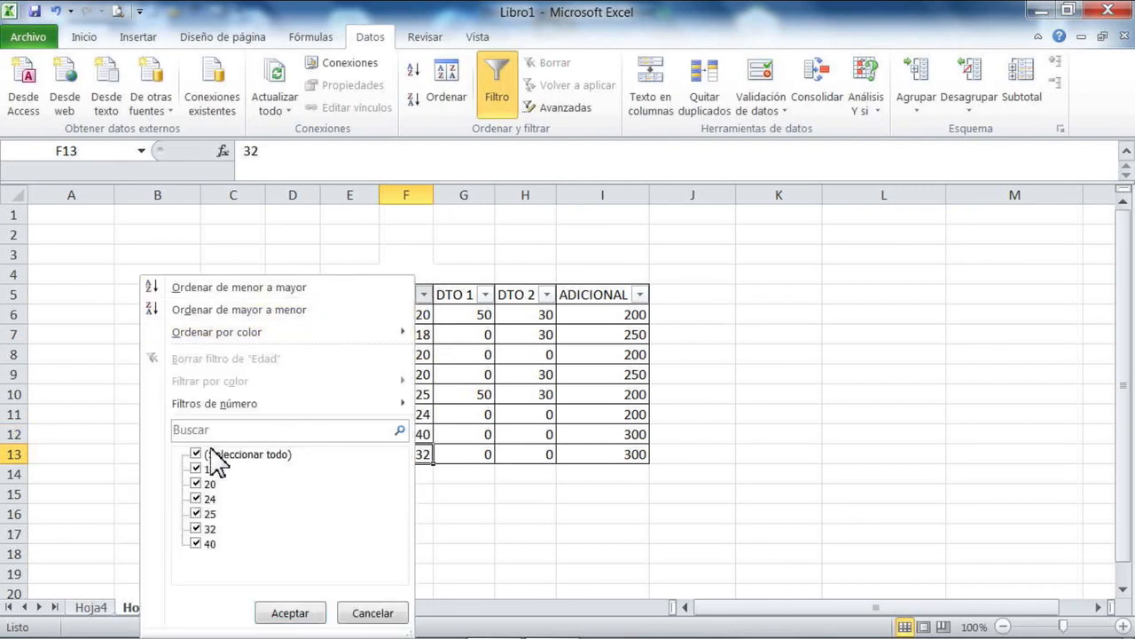
{"action": "left_click", "coordinate": [550, 436]}
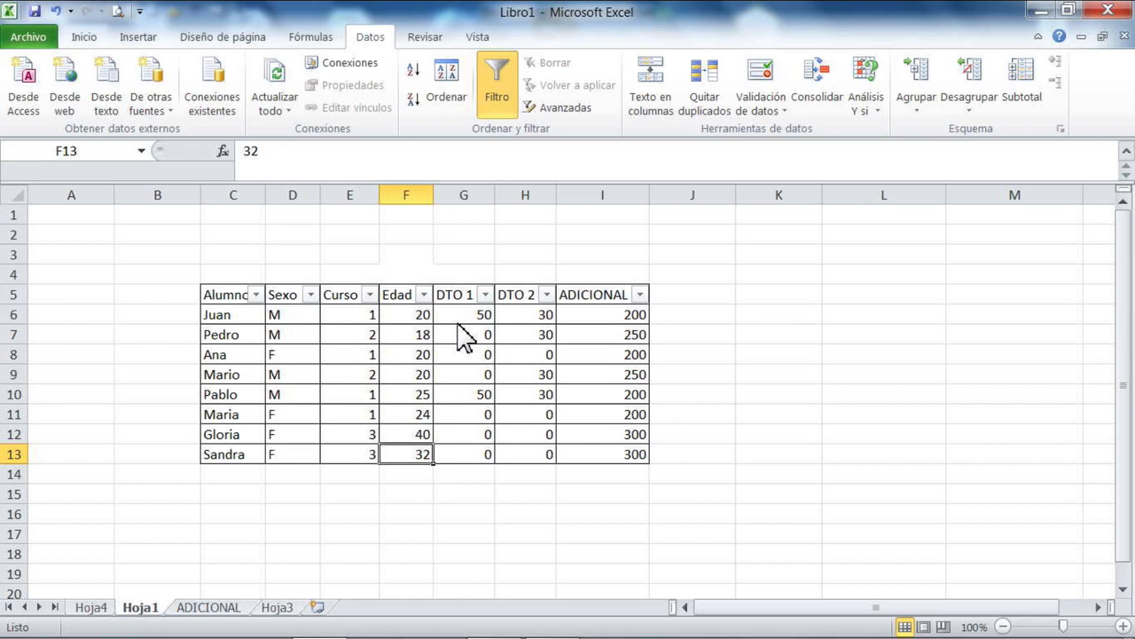
{"action": "left_click", "coordinate": [439, 514]}
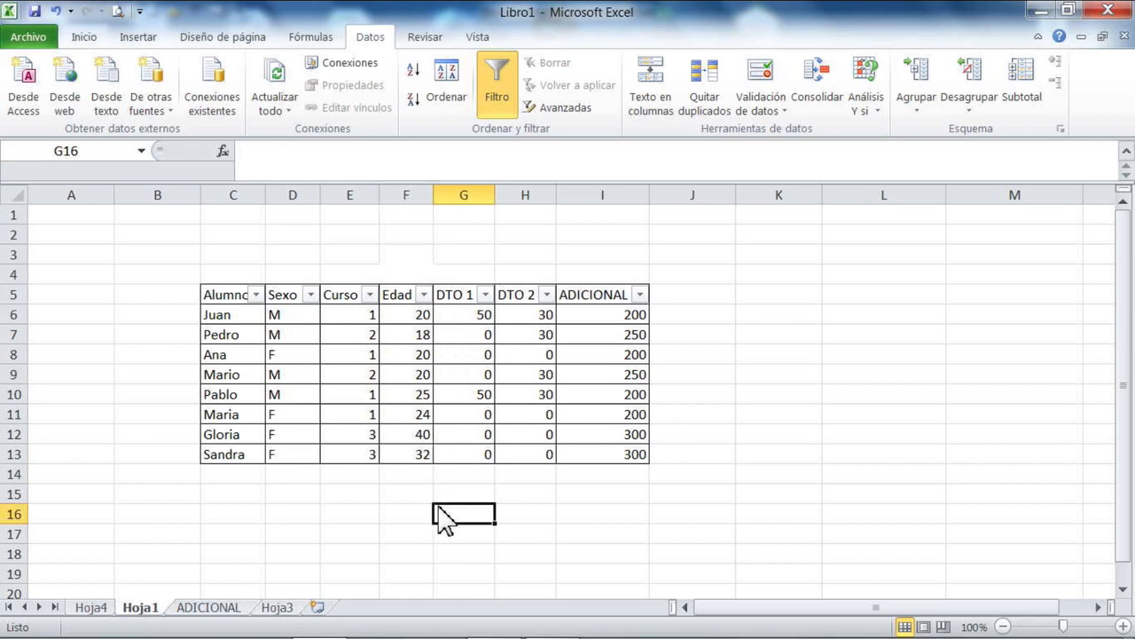
Step: Apply a Between number filter to the Edad column for ages from 18 to 30 inclusive, and select the filtered ages in F6:F11
{"action": "left_click", "coordinate": [406, 321]}
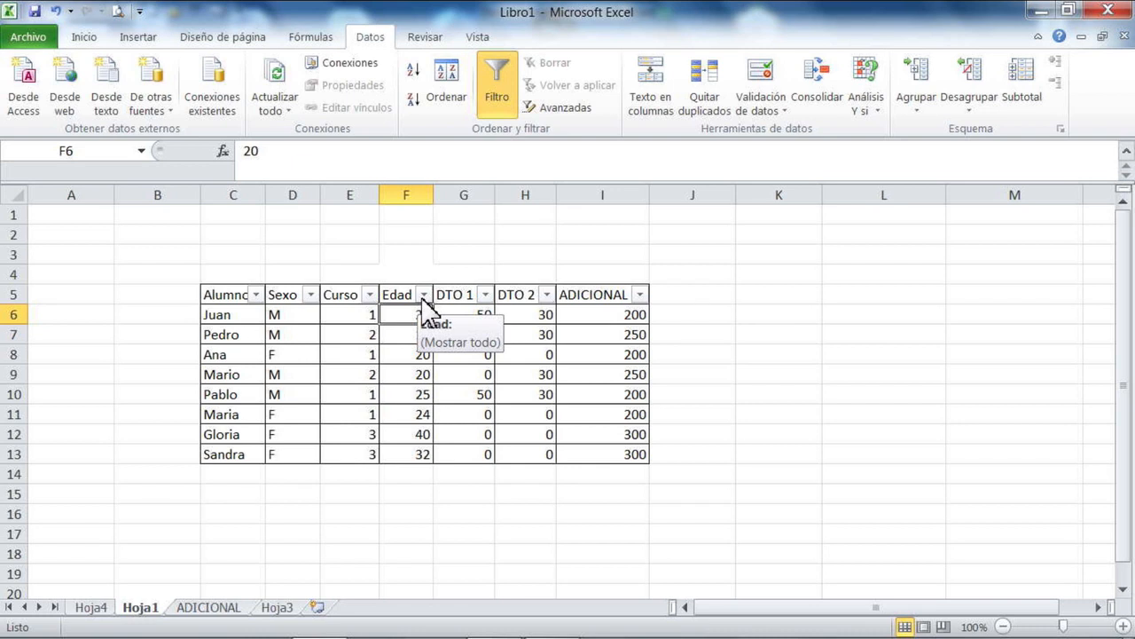
{"action": "left_click", "coordinate": [424, 296]}
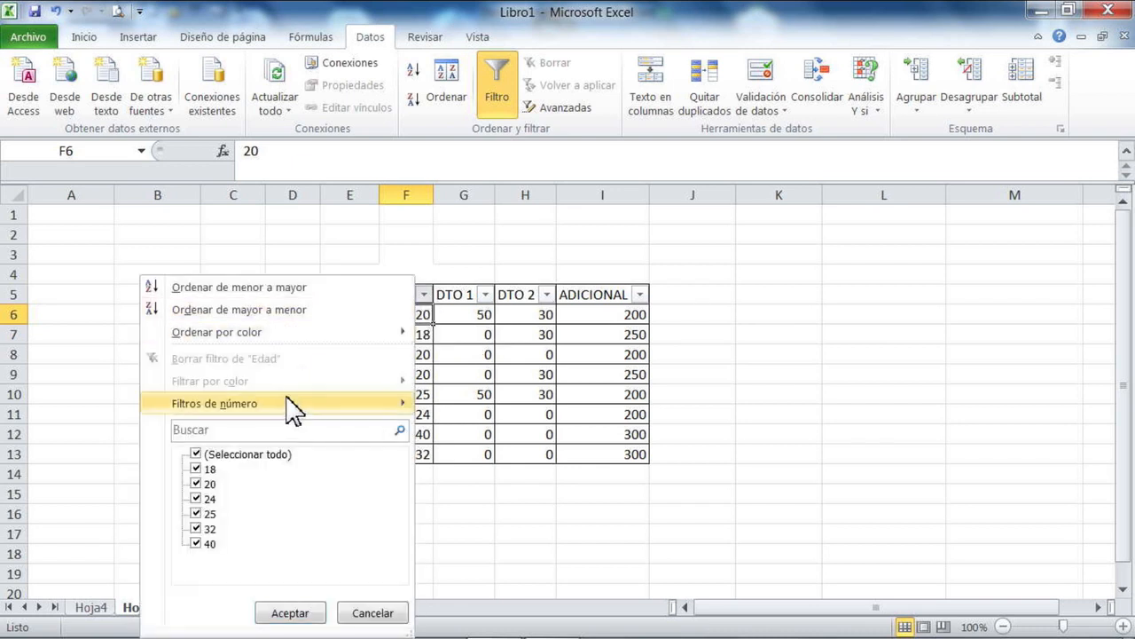
{"action": "mouse_move", "coordinate": [266, 409]}
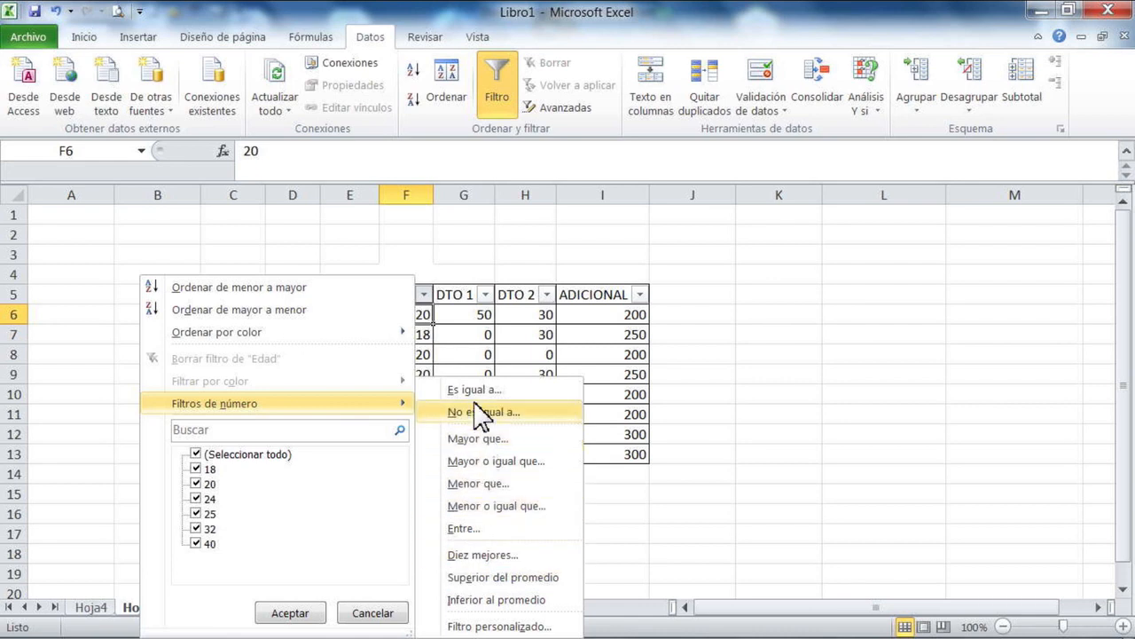
{"action": "left_click", "coordinate": [486, 528]}
{"action": "left_click_drag", "start_coordinate": [380, 73], "coordinate": [765, 57]}
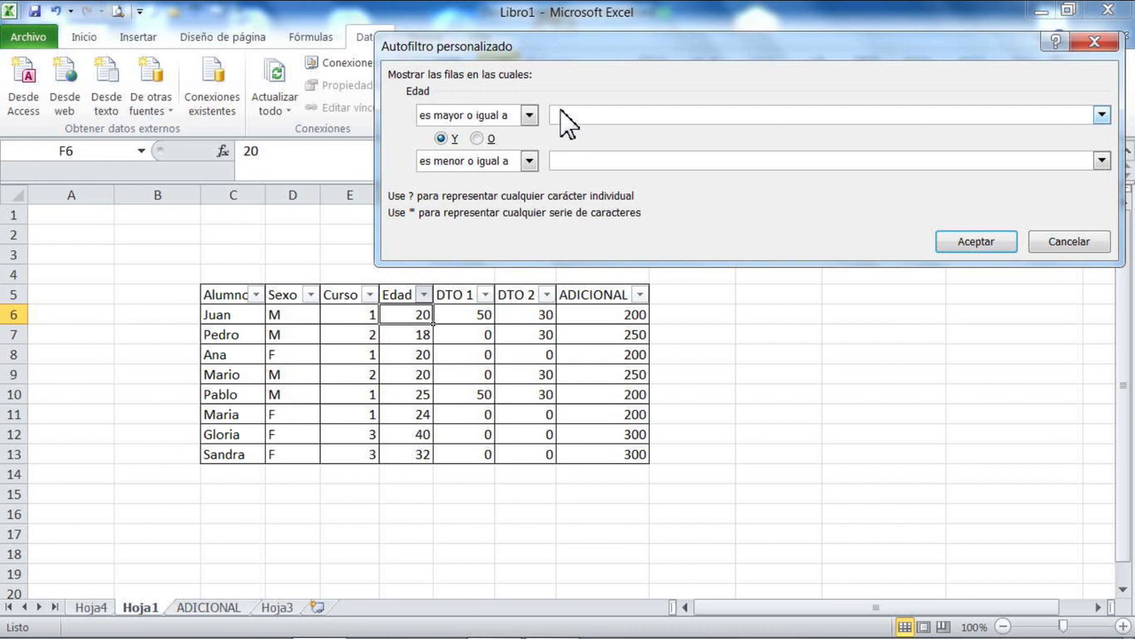
{"action": "type", "text": "18"}
{"action": "left_click", "coordinate": [565, 163]}
{"action": "left_click", "coordinate": [528, 116]}
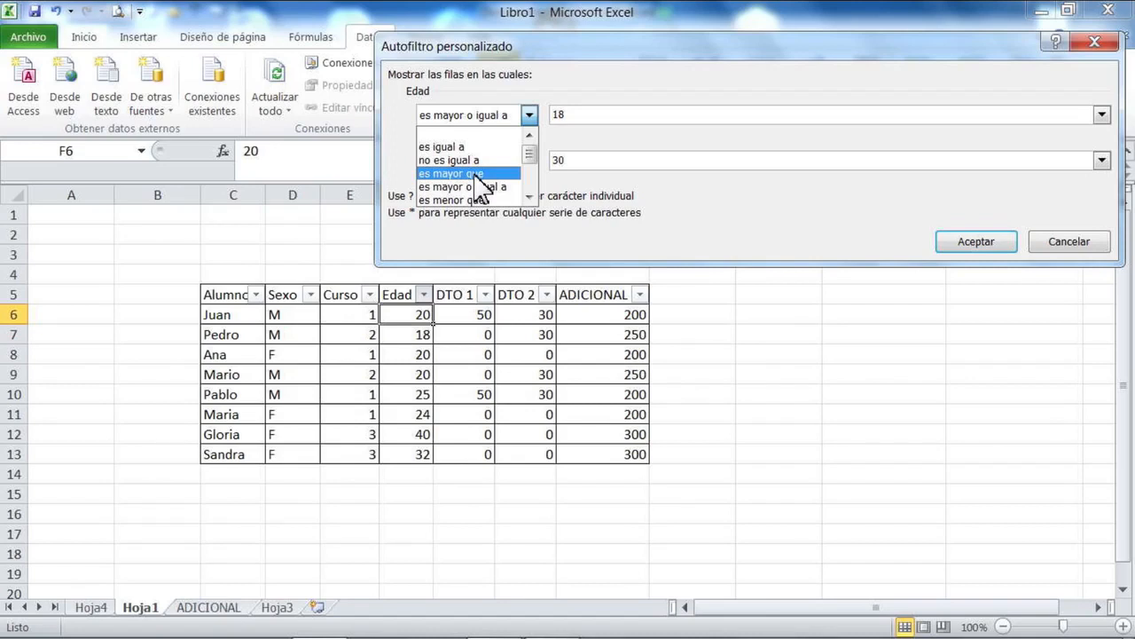
{"action": "left_click", "coordinate": [656, 50]}
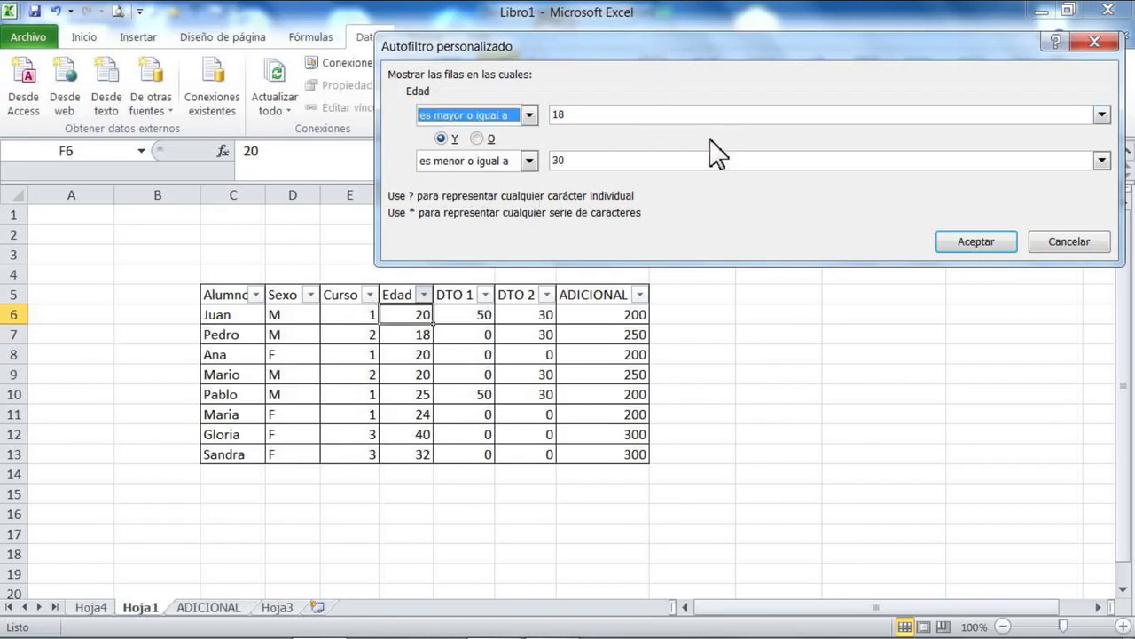
{"action": "left_click", "coordinate": [973, 239]}
{"action": "left_click", "coordinate": [774, 372]}
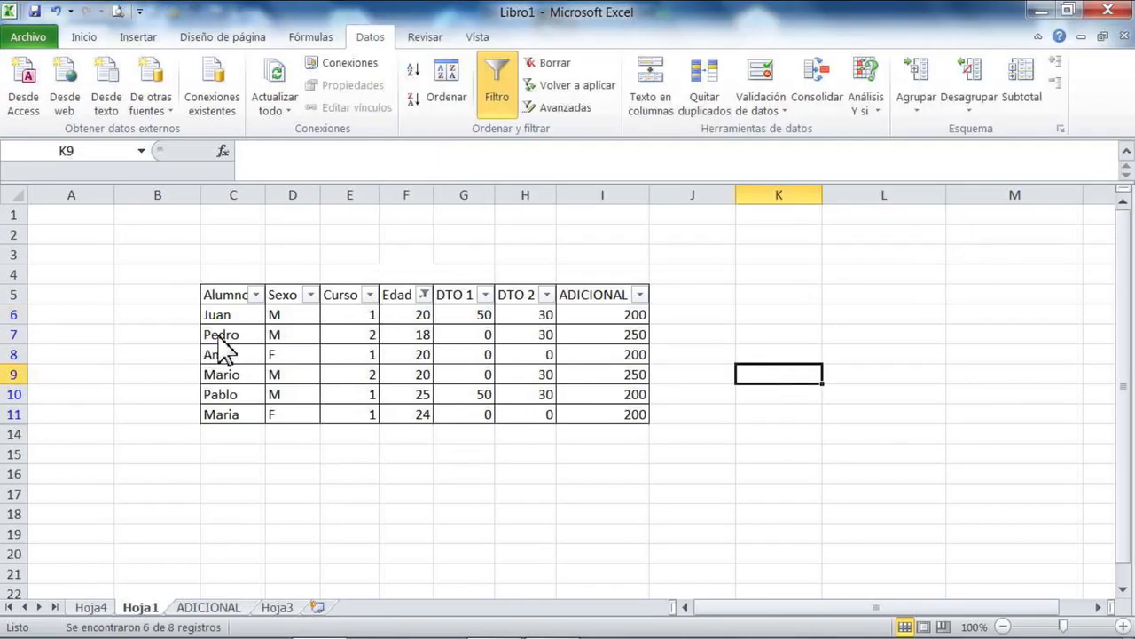
{"action": "left_click", "coordinate": [408, 315]}
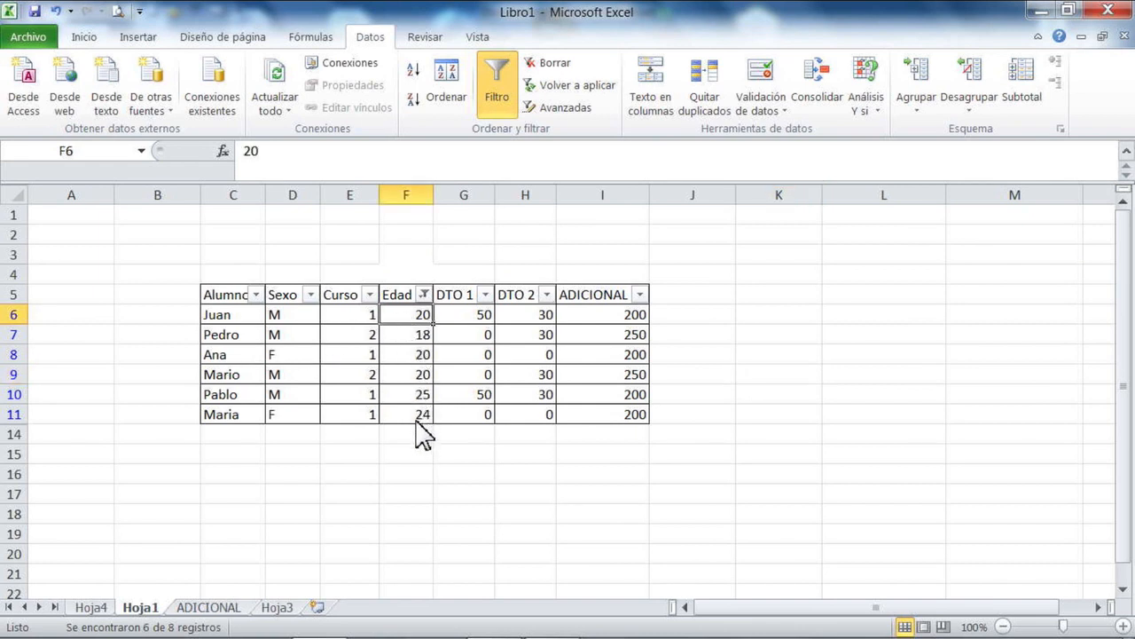
{"action": "left_click_drag", "start_coordinate": [418, 322], "coordinate": [415, 424]}
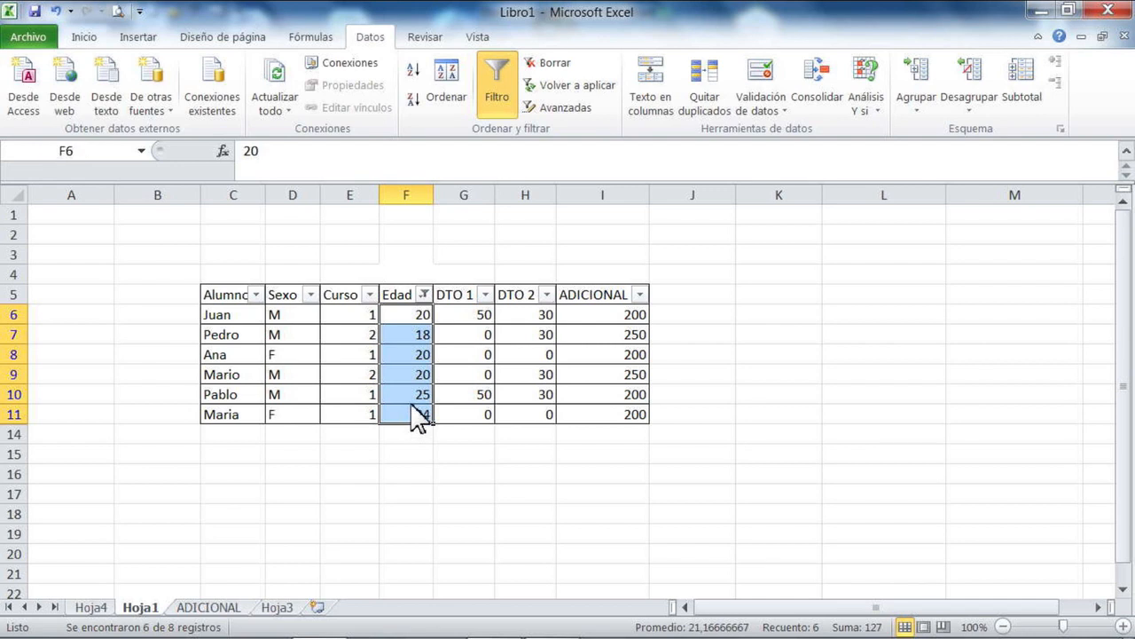
Step: Undo the age range filter on the Edad column and select the ages in F12:F13, finishing on cell F12
{"action": "left_click", "coordinate": [423, 296]}
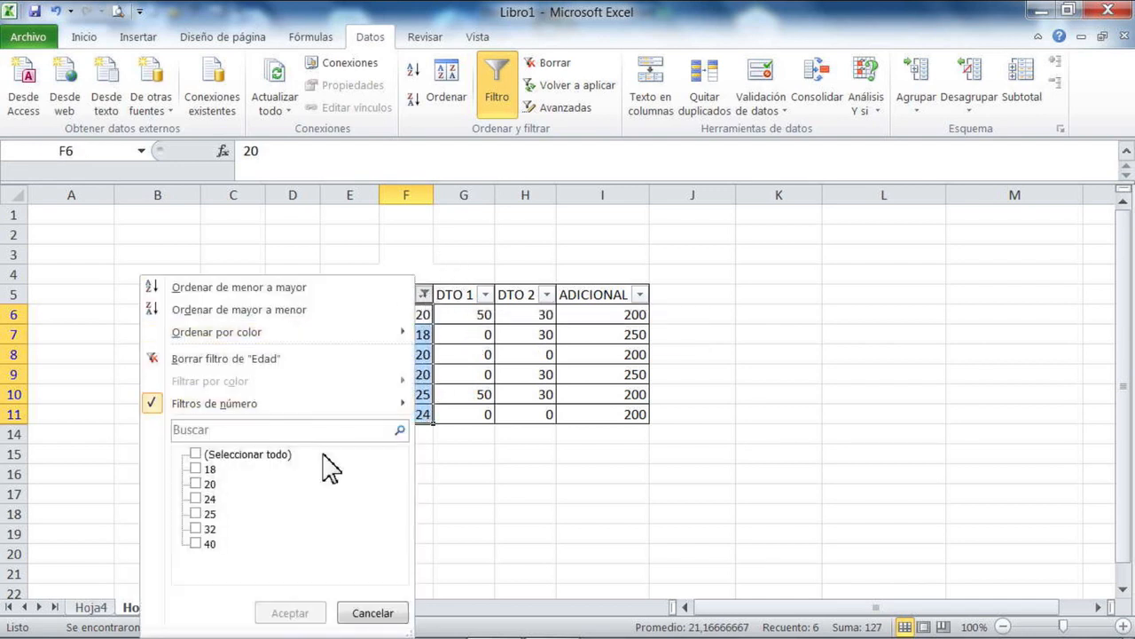
{"action": "left_click", "coordinate": [546, 481]}
{"action": "left_click", "coordinate": [55, 12]}
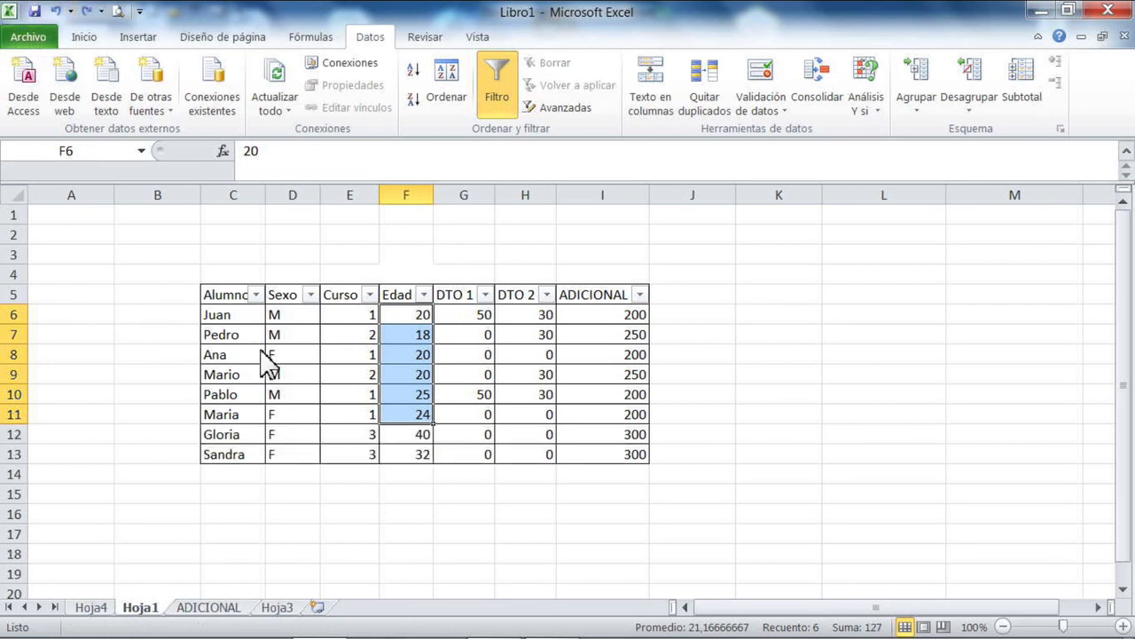
{"action": "left_click", "coordinate": [419, 440]}
{"action": "left_click_drag", "start_coordinate": [419, 440], "coordinate": [409, 454]}
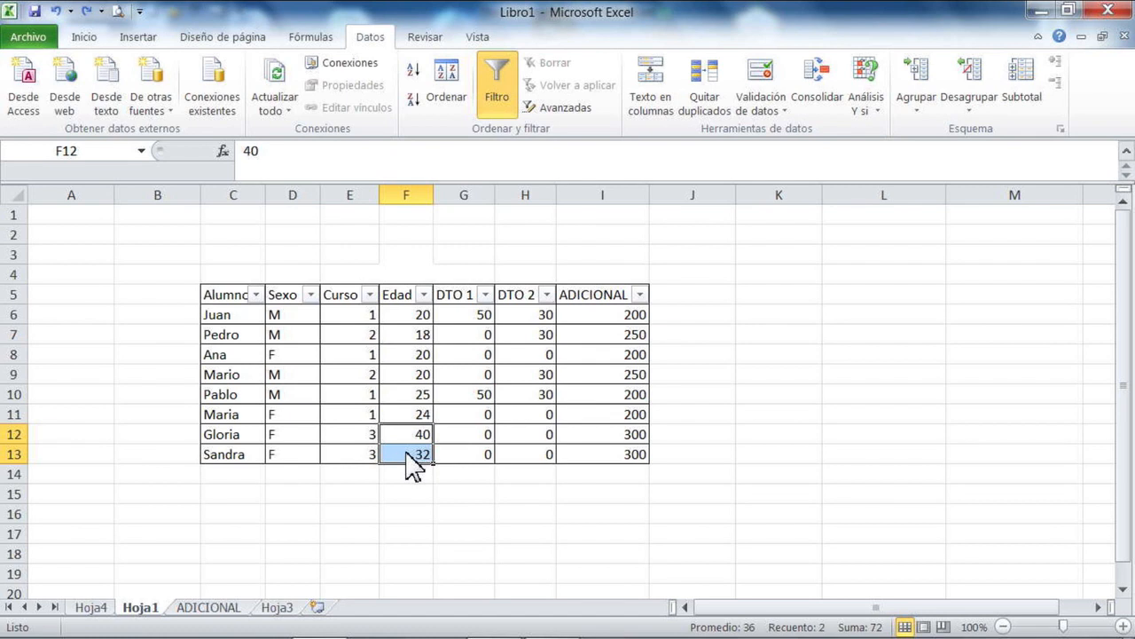
{"action": "left_click", "coordinate": [232, 457]}
{"action": "left_click", "coordinate": [429, 434]}
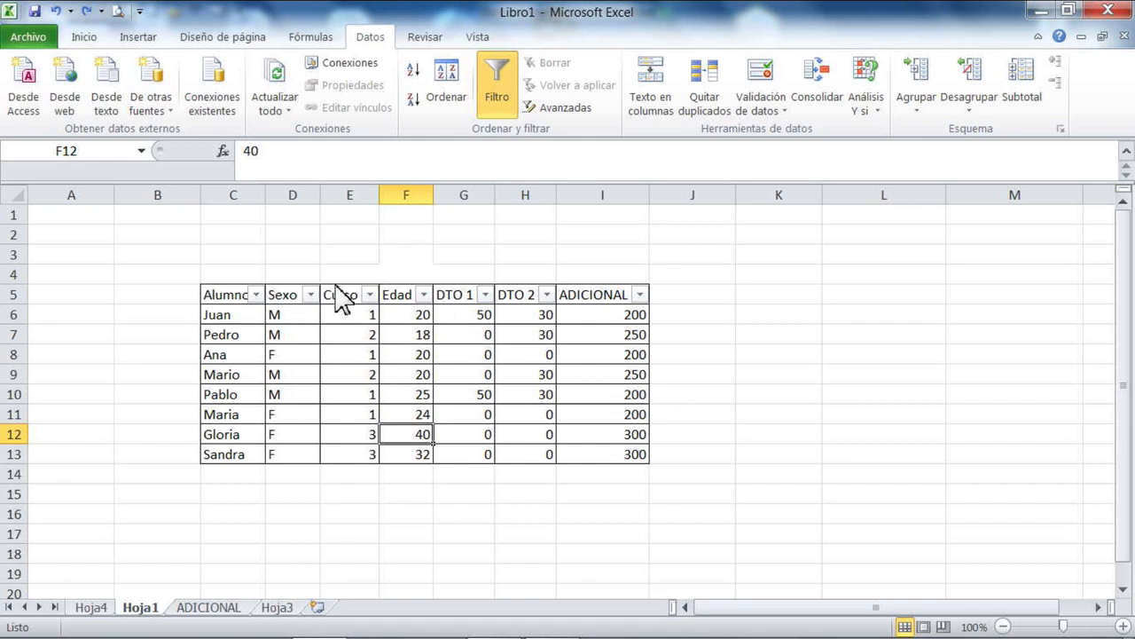
Step: Compare the number filter options of the Edad column with the text filter options of the Alumno column
{"action": "left_click", "coordinate": [227, 296]}
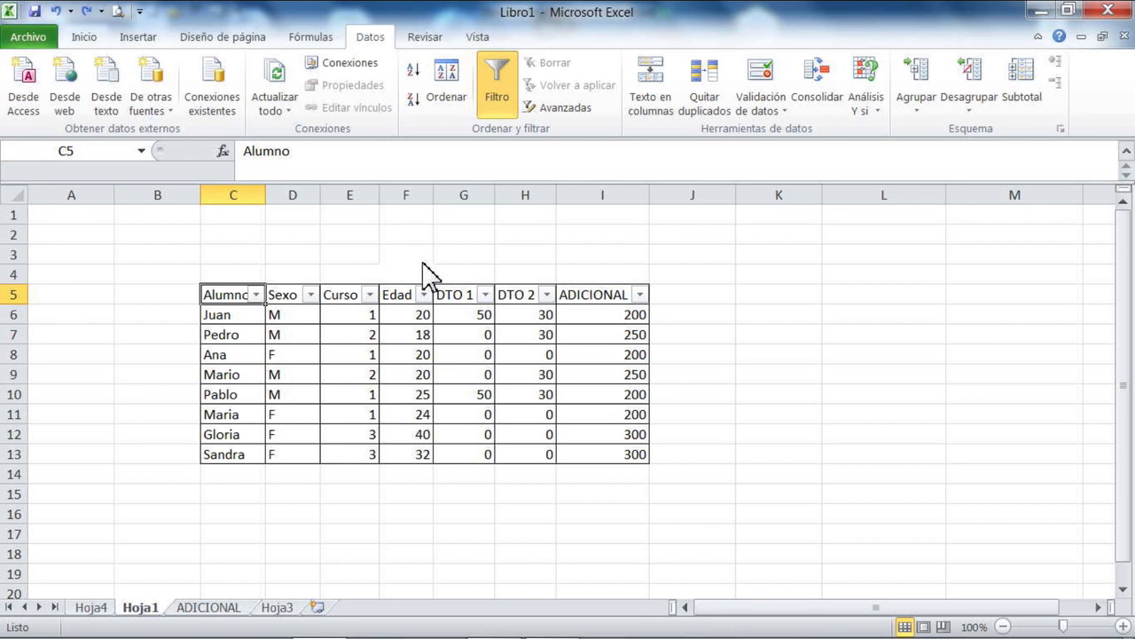
{"action": "left_click", "coordinate": [399, 296]}
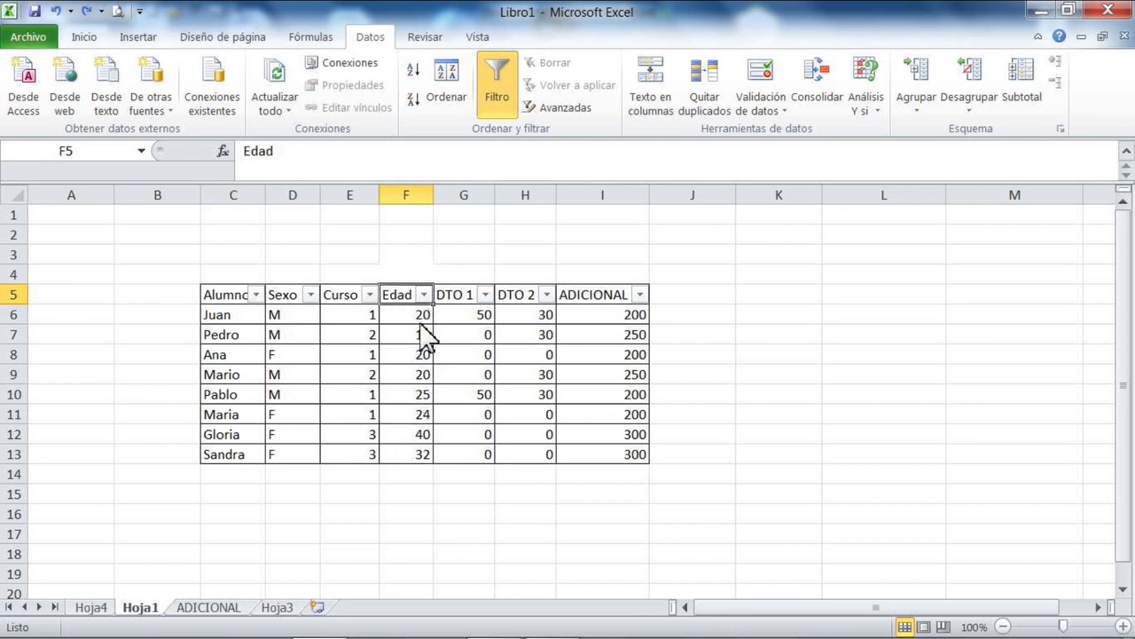
{"action": "left_click", "coordinate": [423, 294]}
{"action": "mouse_move", "coordinate": [257, 405]}
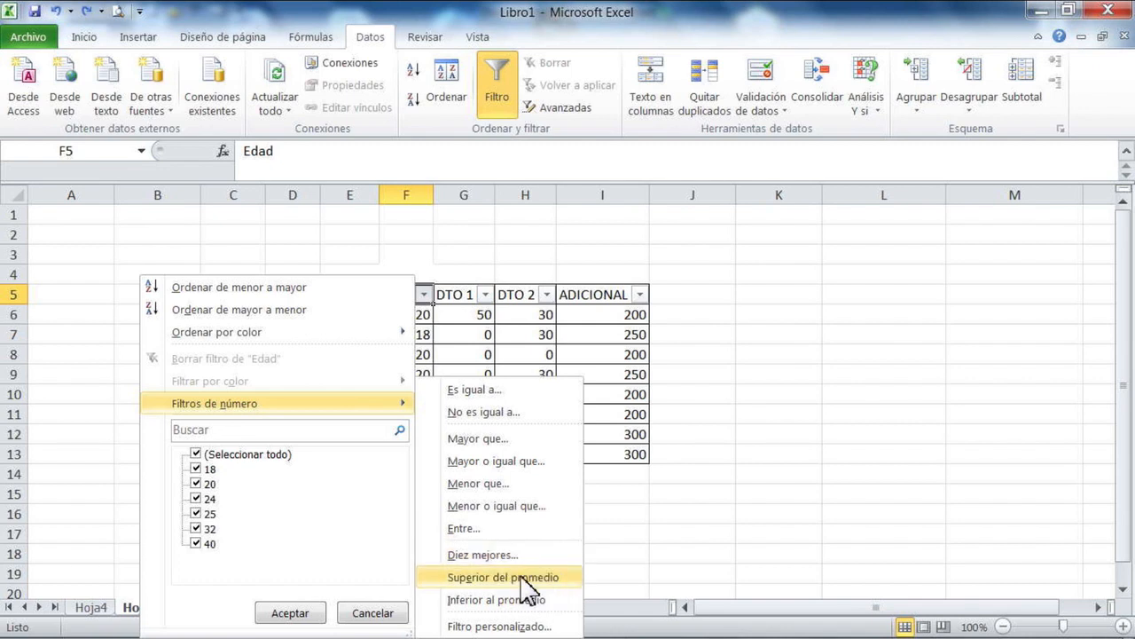
{"action": "left_click", "coordinate": [750, 489]}
{"action": "left_click", "coordinate": [227, 300]}
{"action": "left_click", "coordinate": [256, 296]}
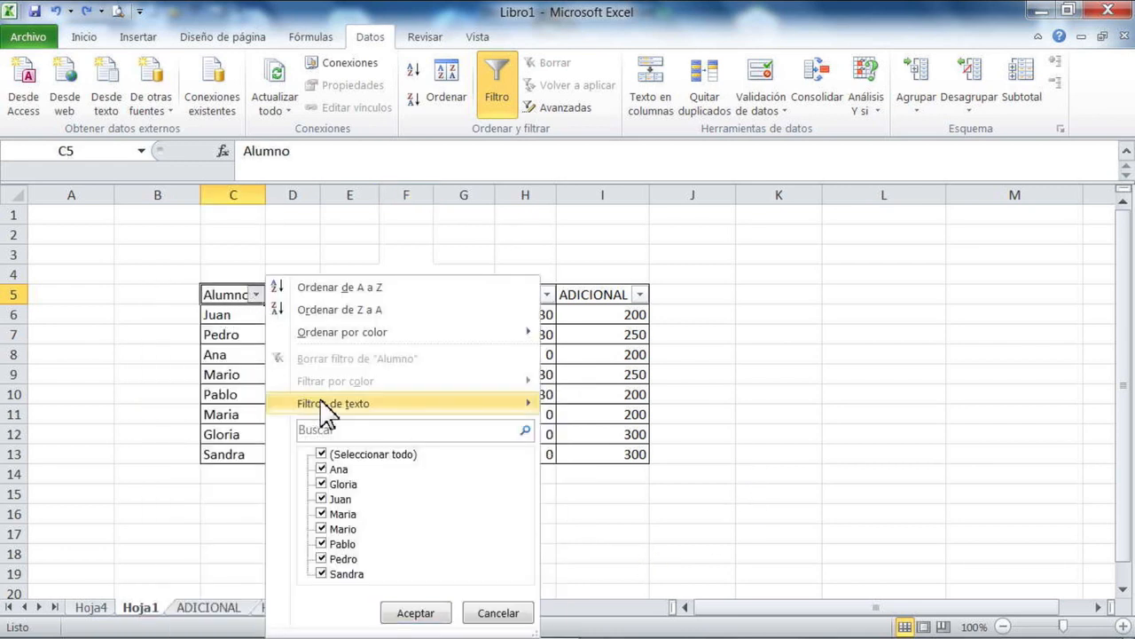
{"action": "mouse_move", "coordinate": [323, 412]}
{"action": "left_click", "coordinate": [216, 377]}
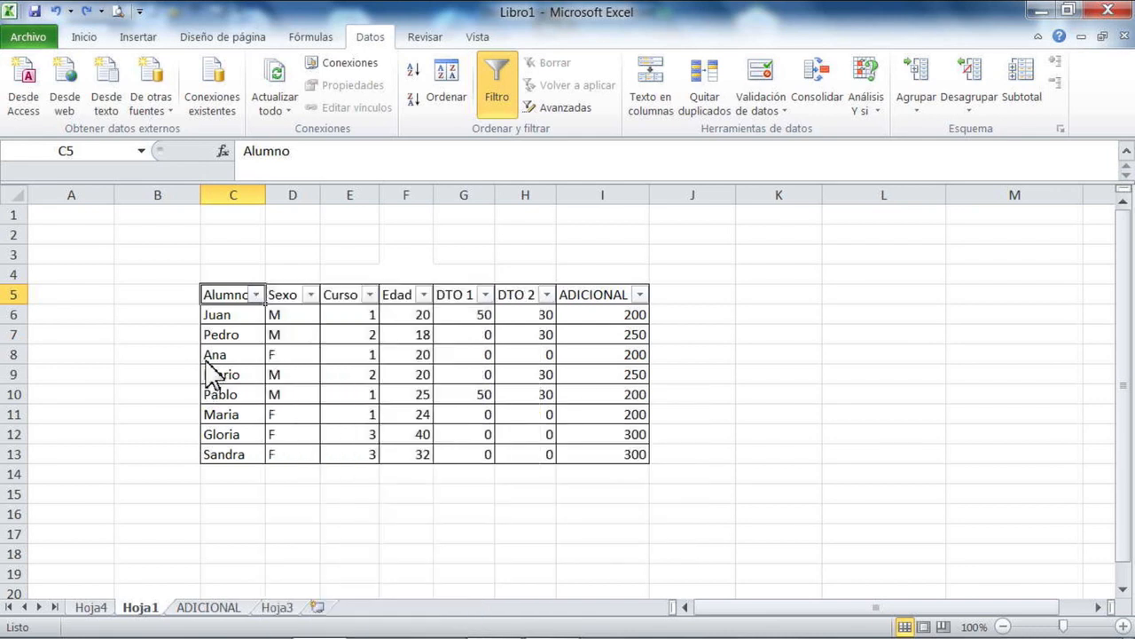
{"action": "left_click", "coordinate": [424, 294]}
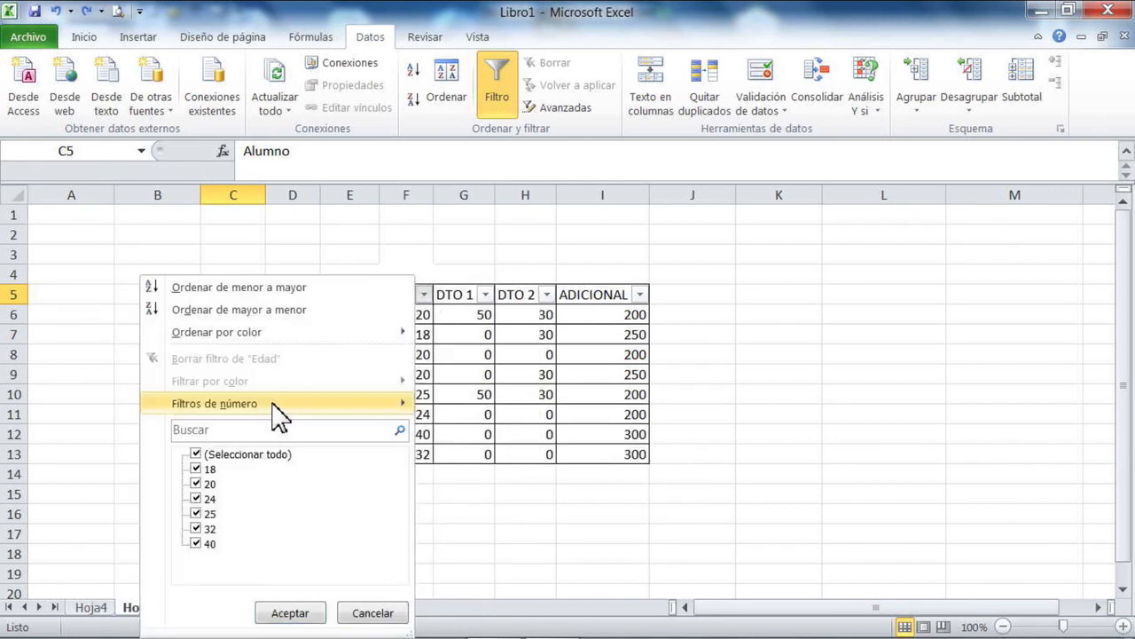
{"action": "left_click", "coordinate": [537, 277]}
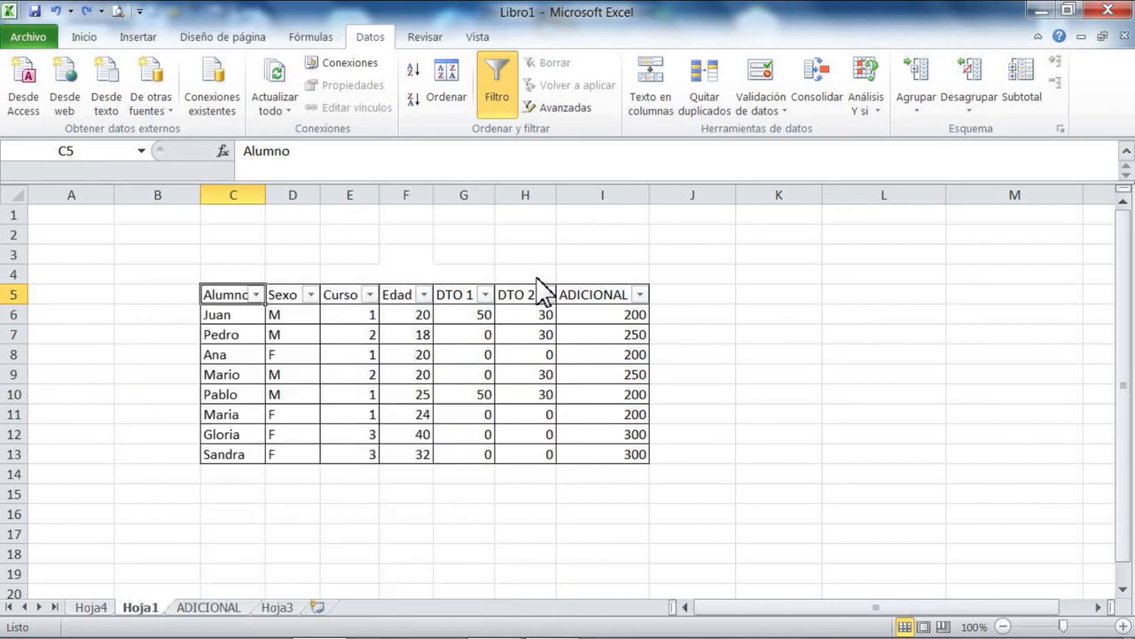
Step: Apply a Contains text filter to the Alumno column for names with "ar"
{"action": "left_click", "coordinate": [256, 295]}
{"action": "mouse_move", "coordinate": [343, 412]}
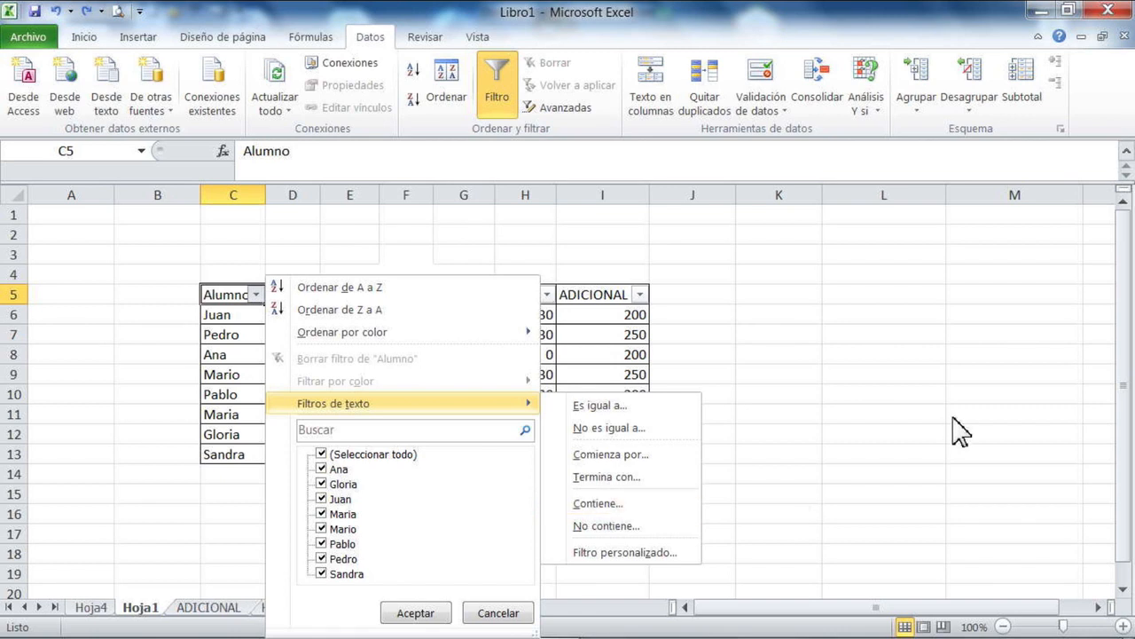
{"action": "left_click", "coordinate": [612, 504]}
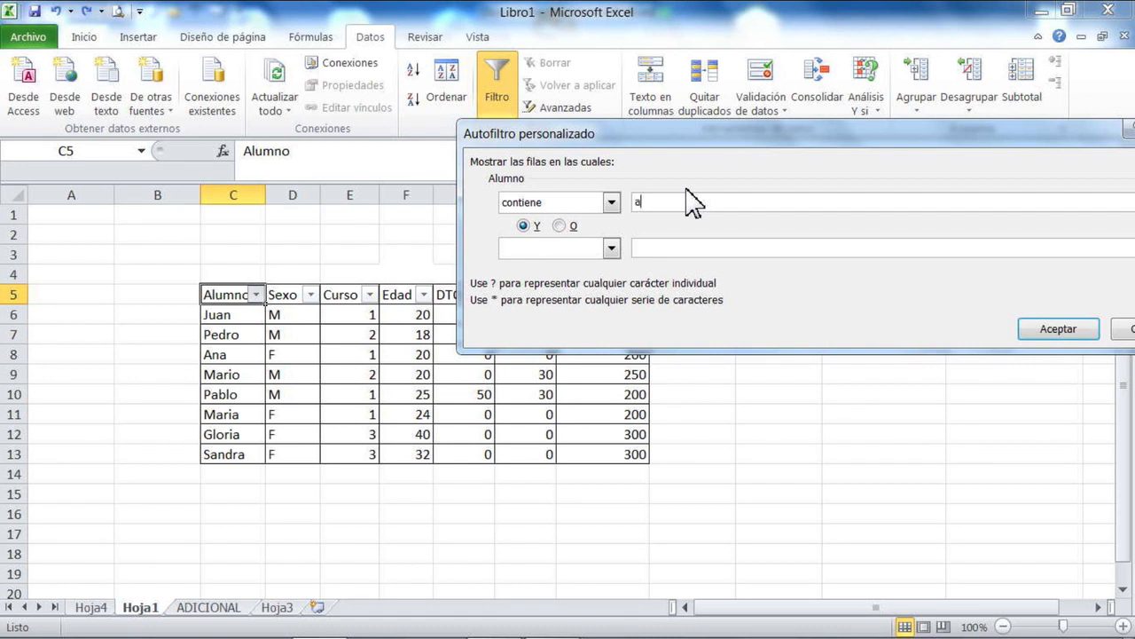
{"action": "type", "text": "ar"}
{"action": "left_click", "coordinate": [1042, 341]}
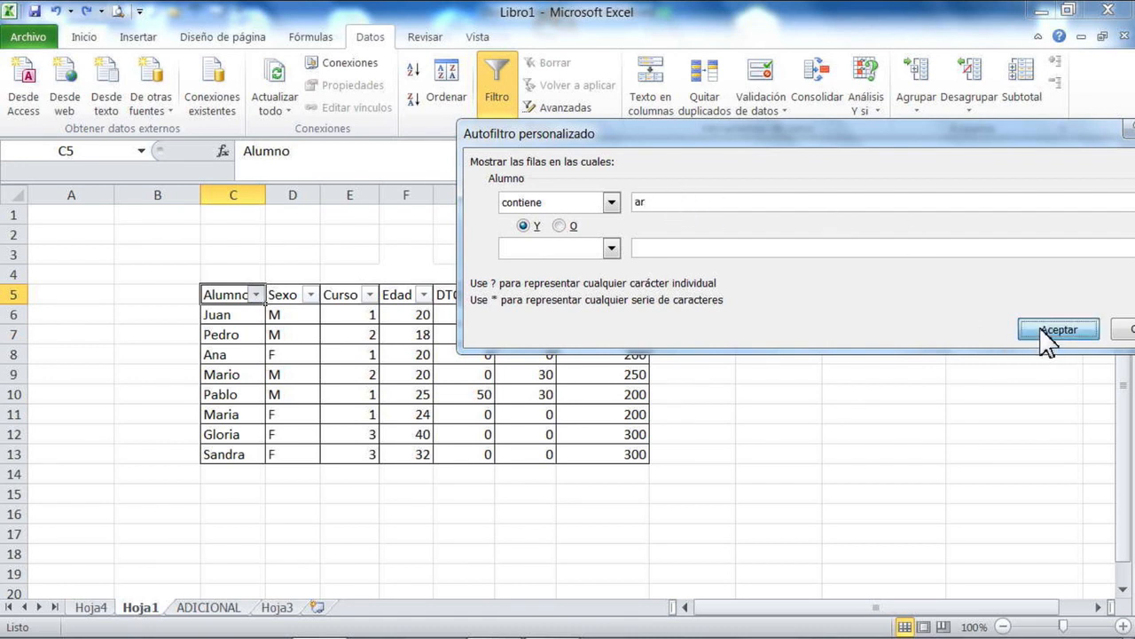
Step: Change the Alumno column's Contains text filter to "gl"
{"action": "left_click", "coordinate": [255, 294]}
{"action": "mouse_move", "coordinate": [399, 404]}
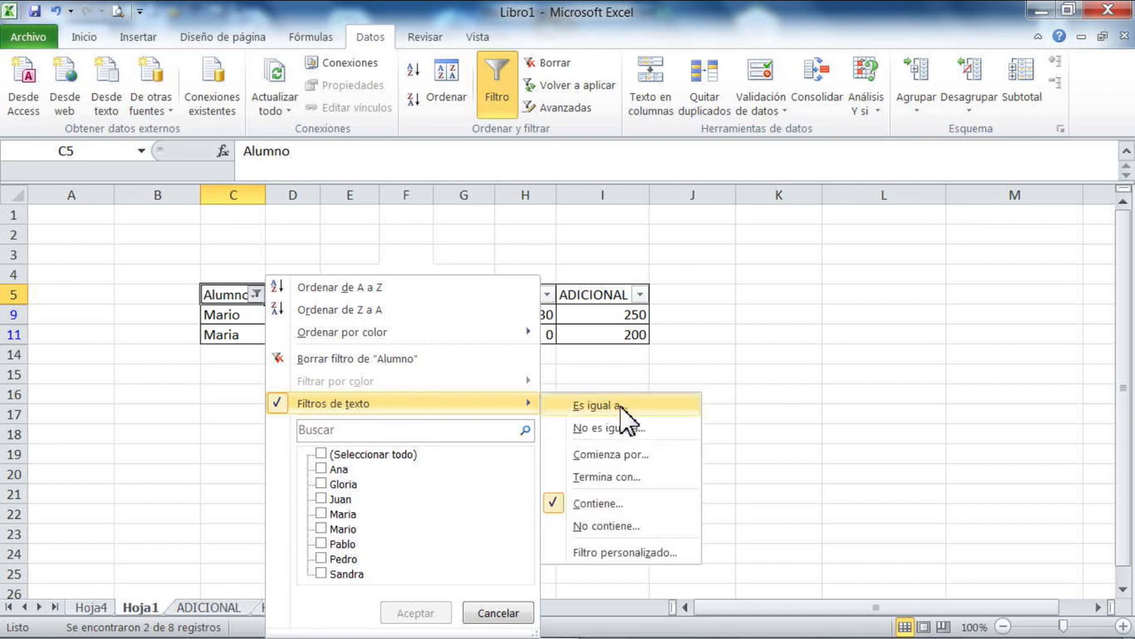
{"action": "left_click", "coordinate": [607, 504]}
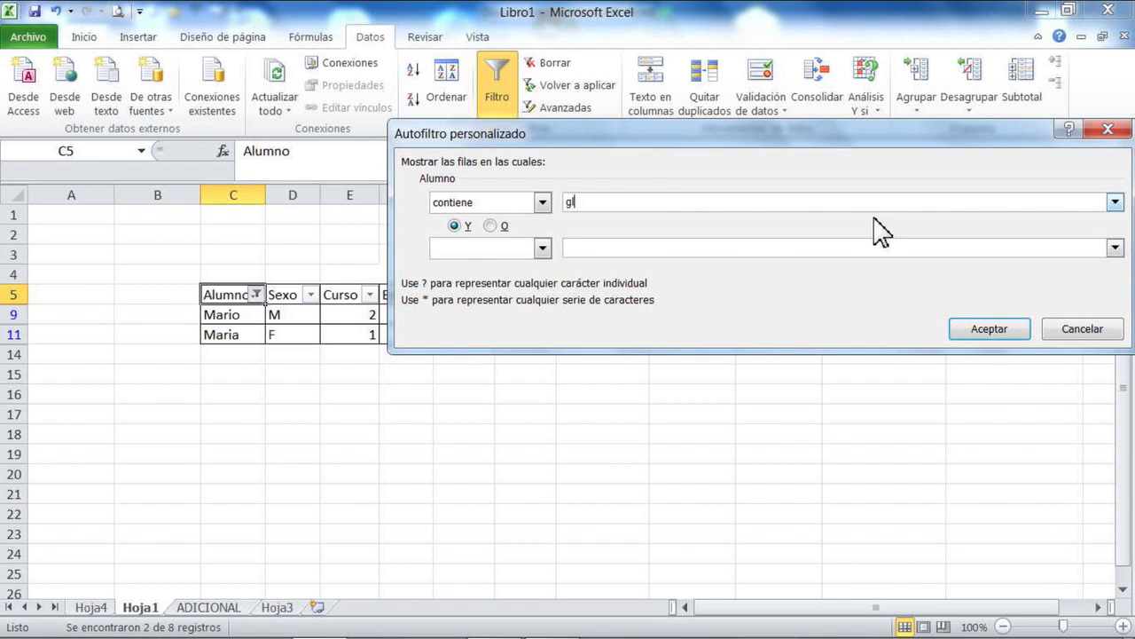
{"action": "left_click", "coordinate": [962, 333]}
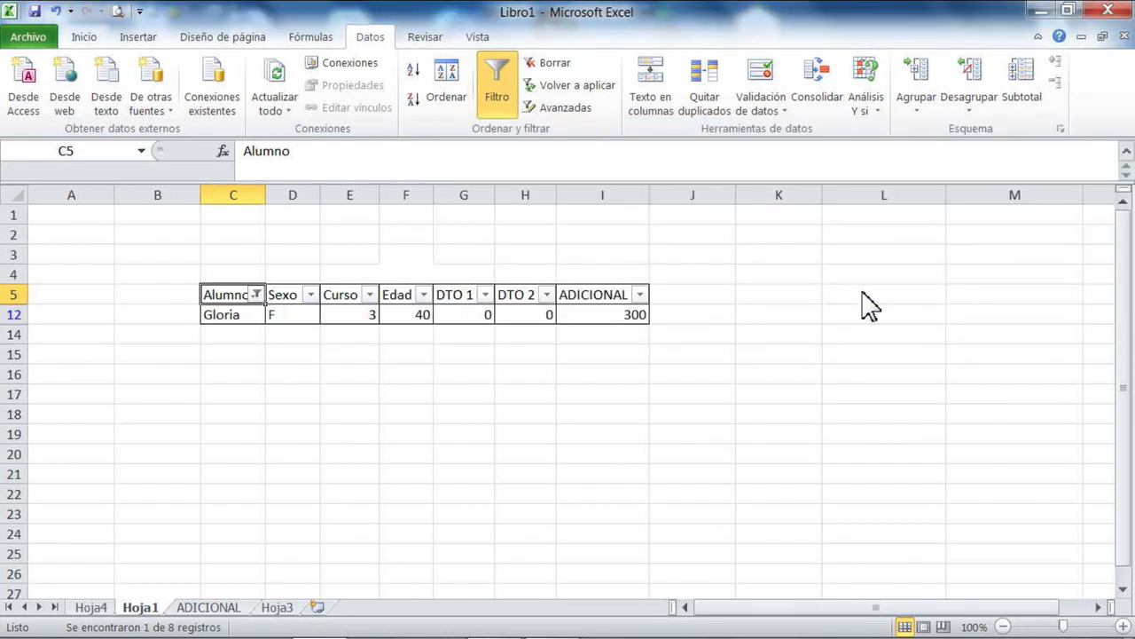
Step: Change the Alumno column's Contains text filter to the letter "a"
{"action": "left_click", "coordinate": [257, 296]}
{"action": "mouse_move", "coordinate": [376, 405]}
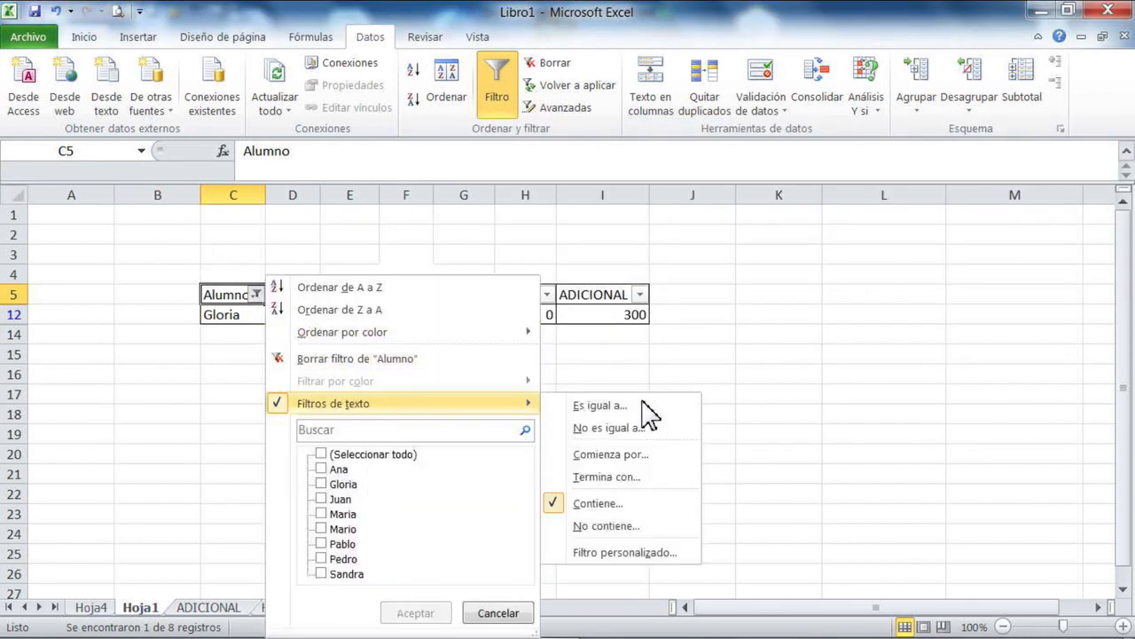
{"action": "left_click", "coordinate": [644, 503]}
{"action": "type", "text": "a"}
{"action": "left_click", "coordinate": [942, 333]}
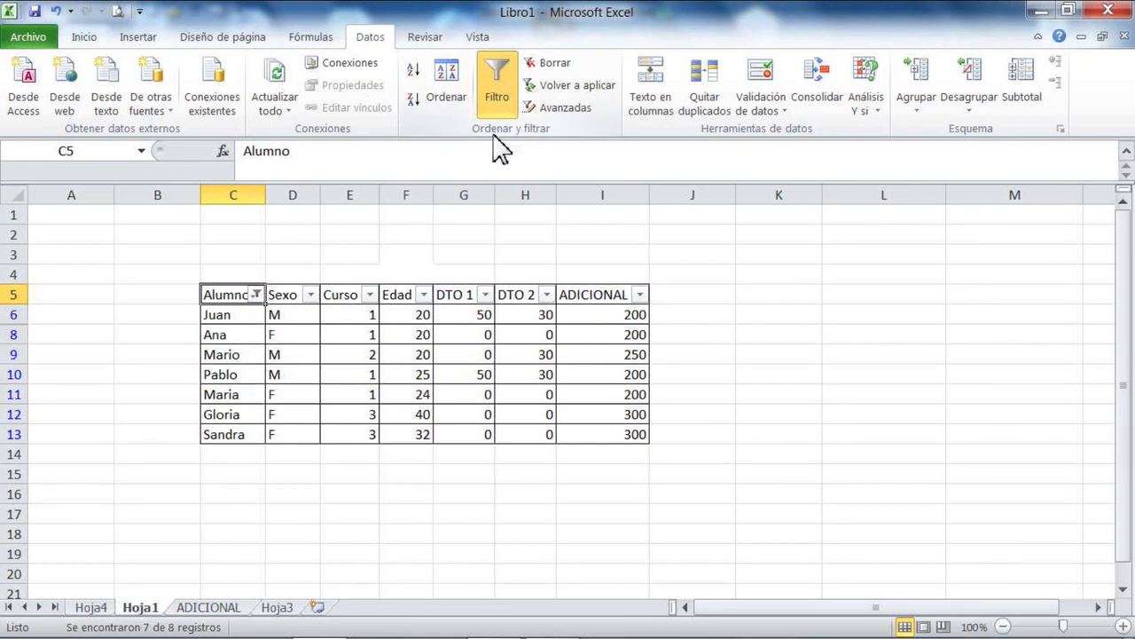
Step: Review the Alumno text filter options, remove the filter from the whole student table and select empty cell K17
{"action": "left_click", "coordinate": [256, 294]}
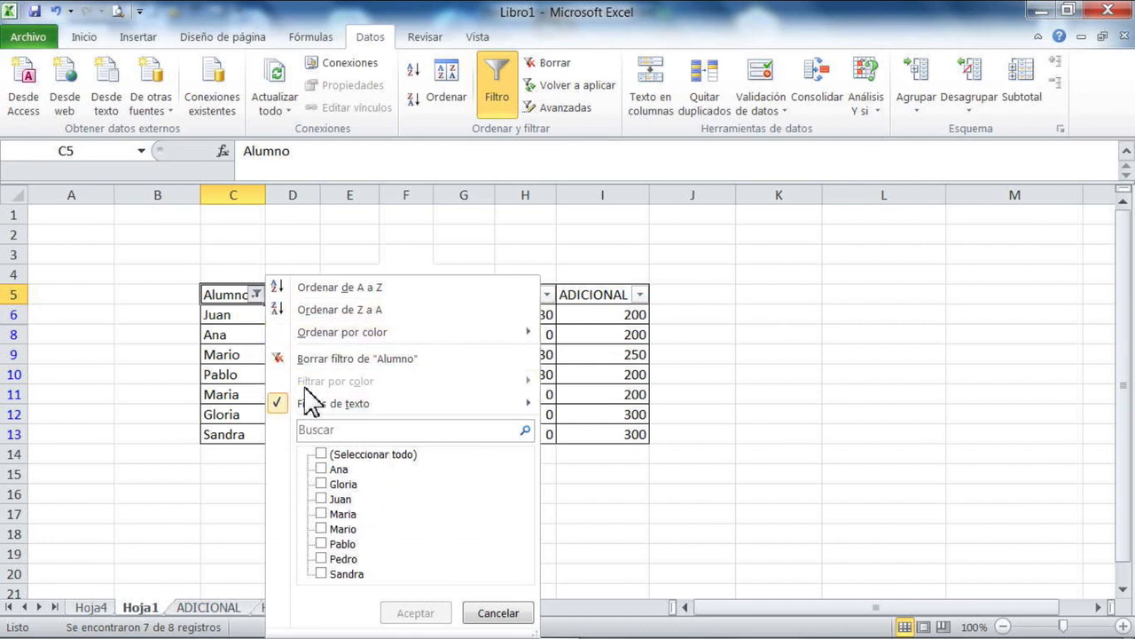
{"action": "mouse_move", "coordinate": [316, 403]}
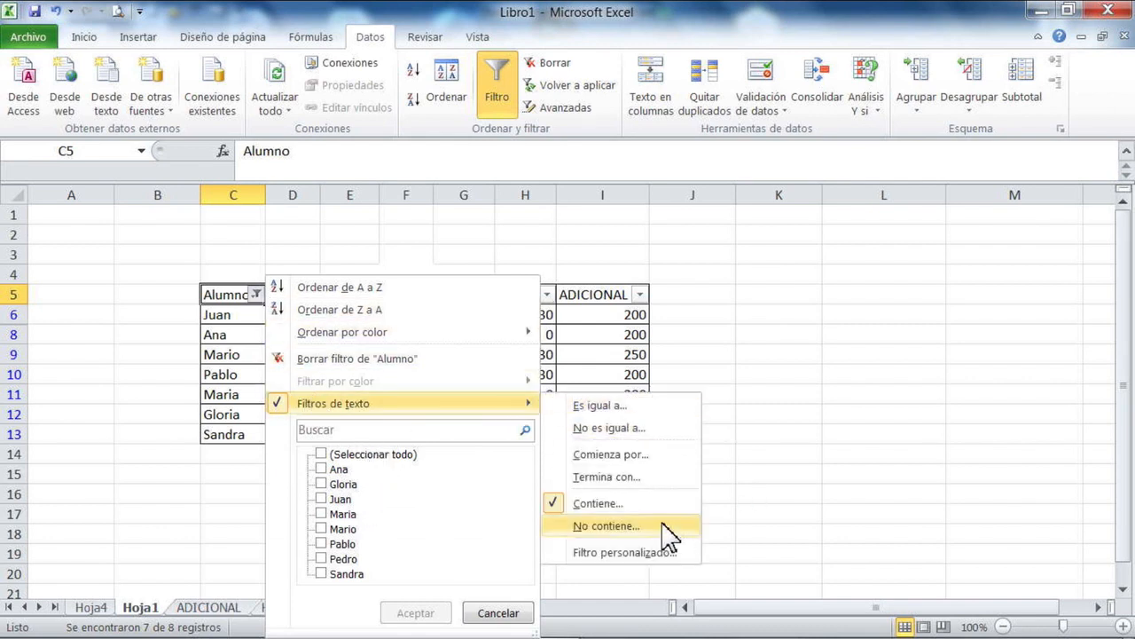
{"action": "left_click", "coordinate": [816, 476]}
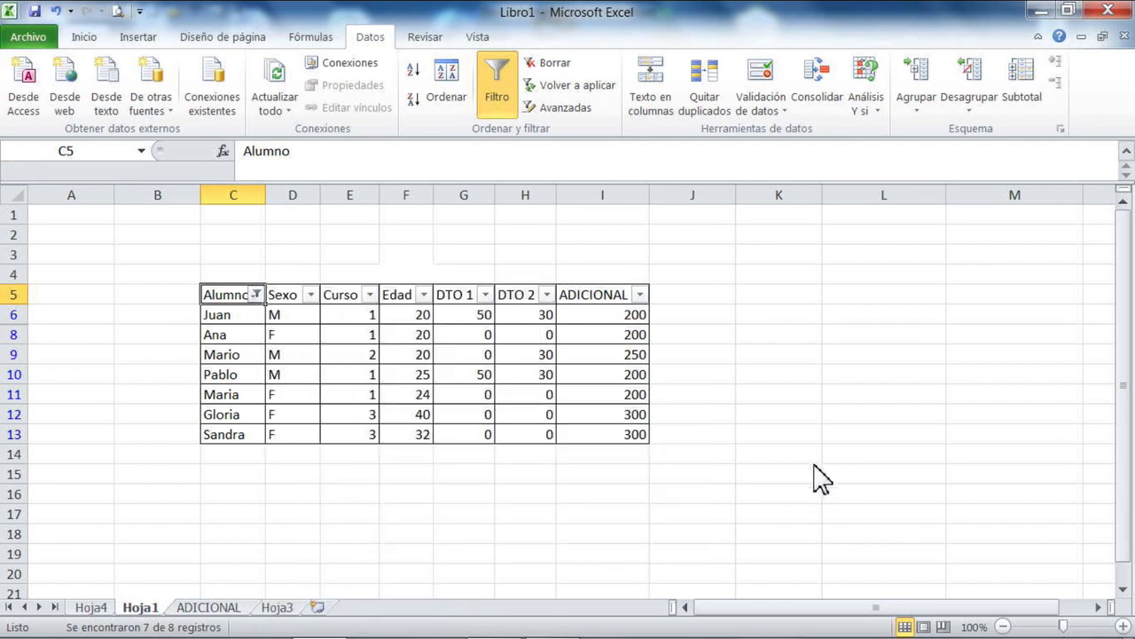
{"action": "left_click", "coordinate": [497, 102]}
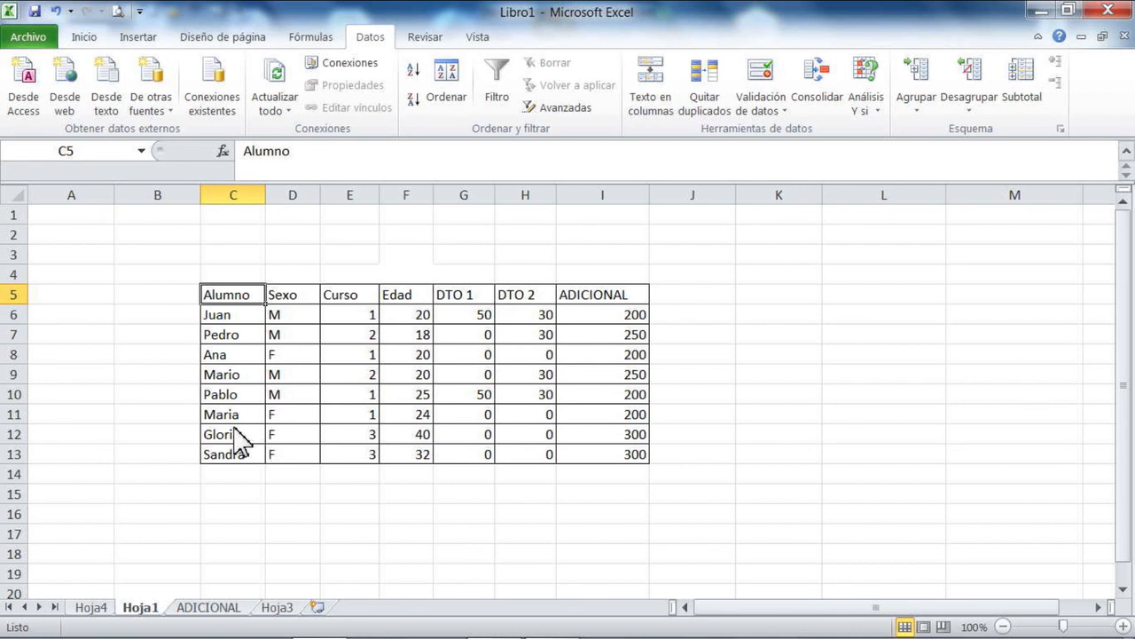
{"action": "left_click", "coordinate": [55, 11]}
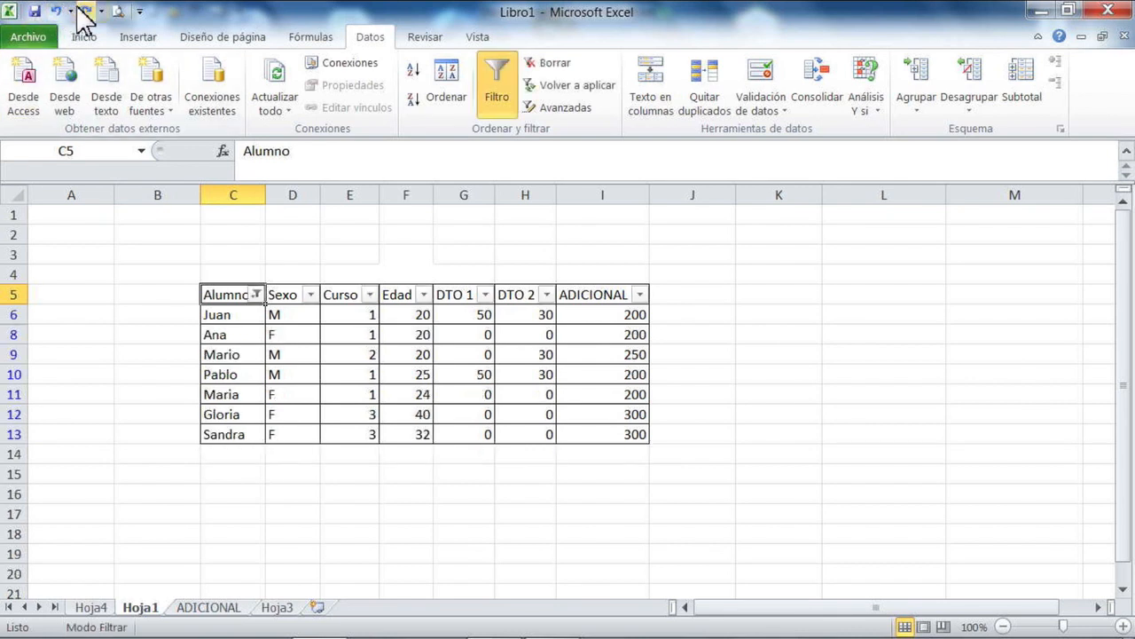
{"action": "left_click", "coordinate": [87, 11]}
{"action": "left_click", "coordinate": [220, 339]}
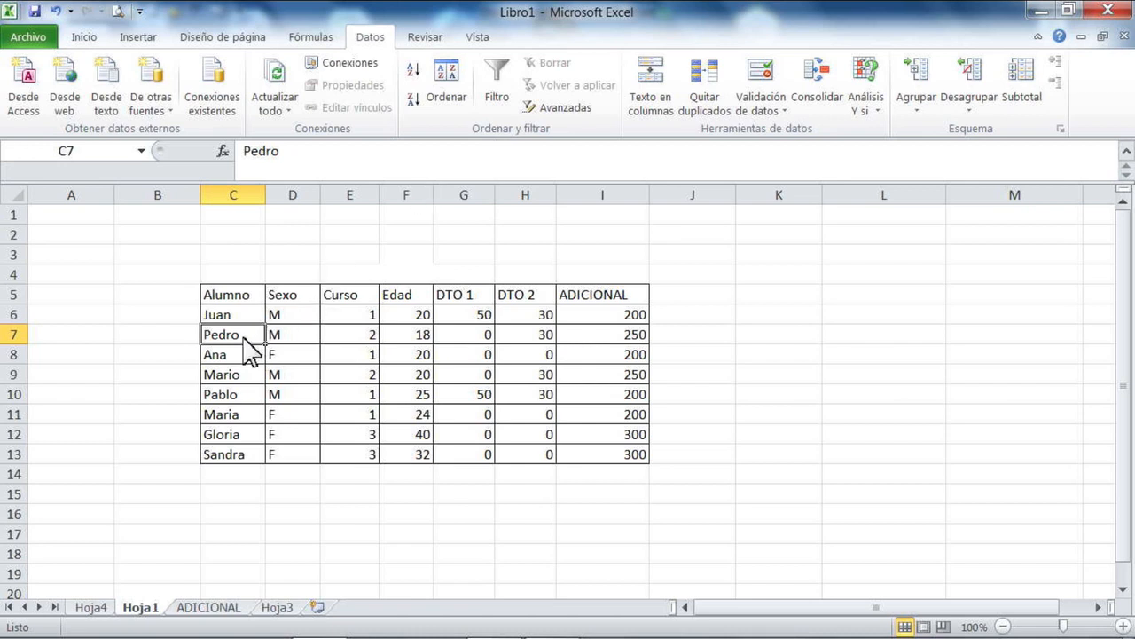
{"action": "left_click", "coordinate": [756, 534]}
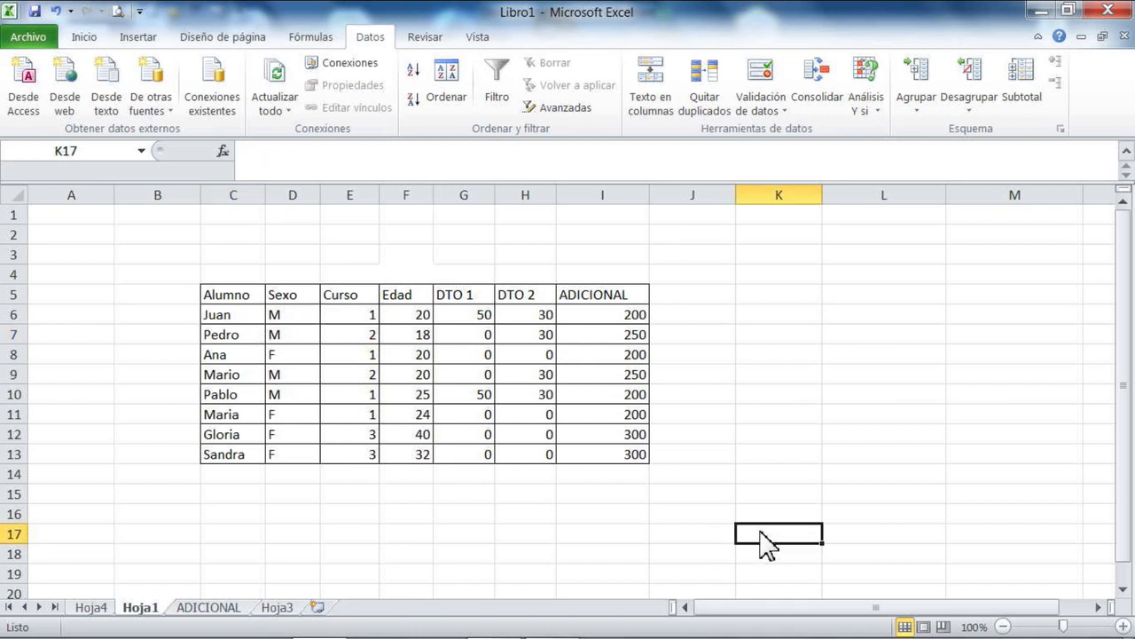
Step: Turn on filtering for the student table with the Sexo heading in D5 selected
{"action": "left_click_drag", "start_coordinate": [245, 299], "coordinate": [593, 470]}
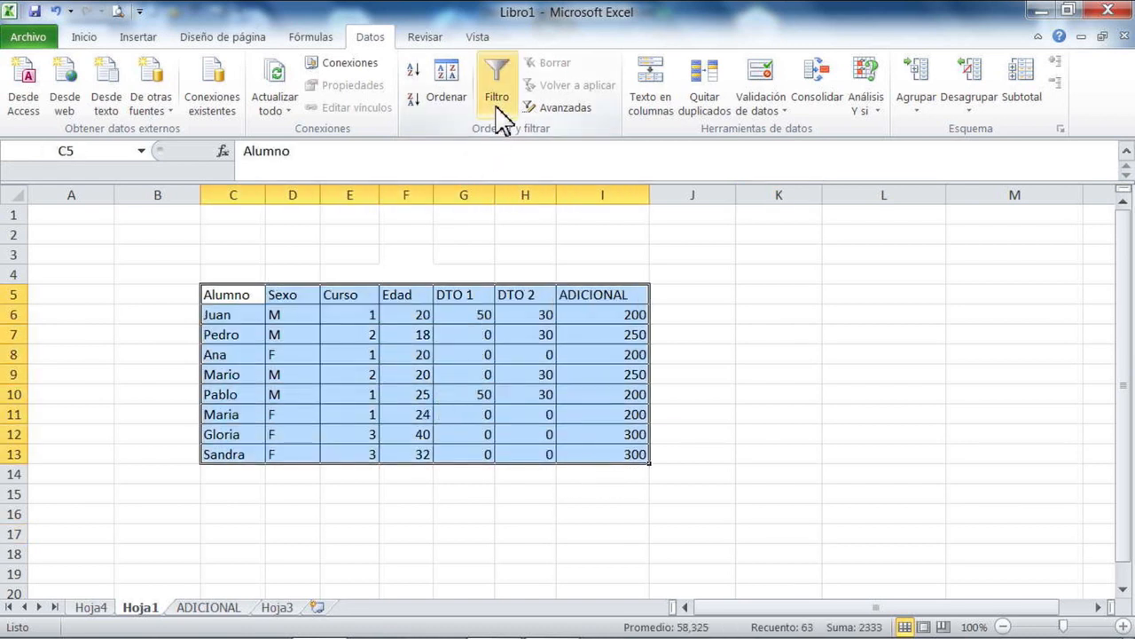
{"action": "left_click", "coordinate": [301, 312]}
{"action": "left_click", "coordinate": [298, 302]}
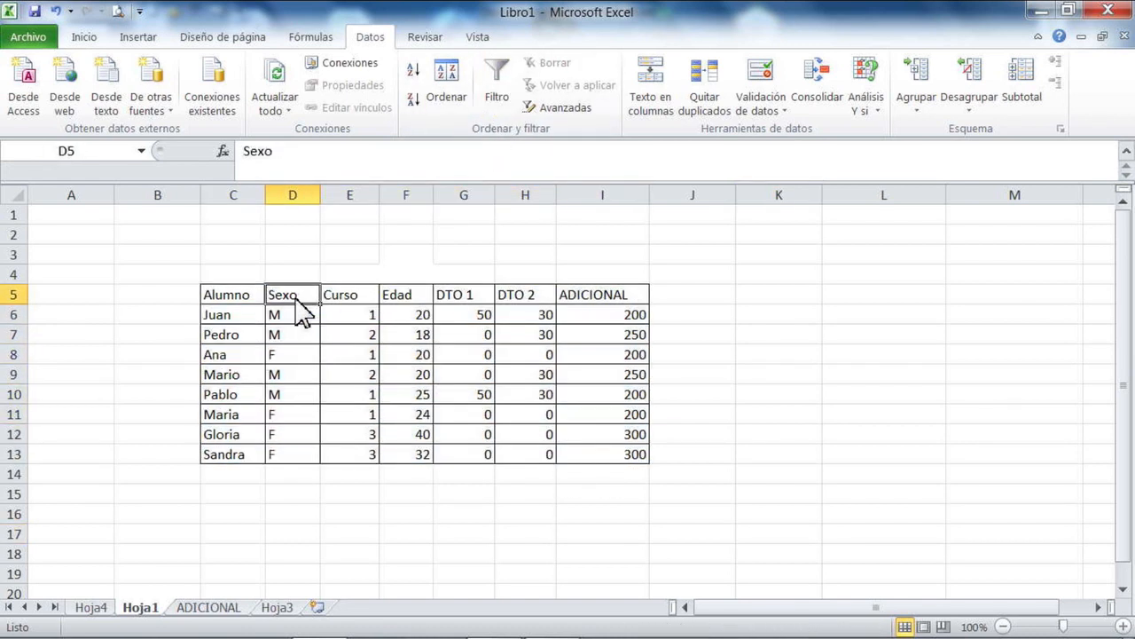
{"action": "left_click", "coordinate": [499, 96]}
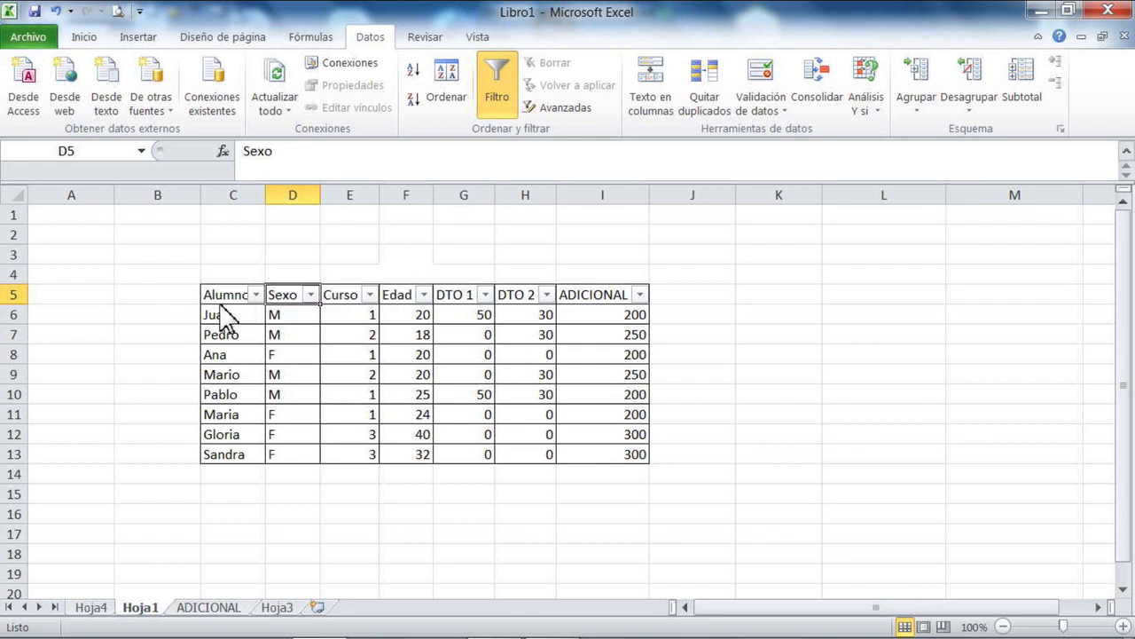
Step: Filter the Sexo column to show only F
{"action": "left_click", "coordinate": [312, 295]}
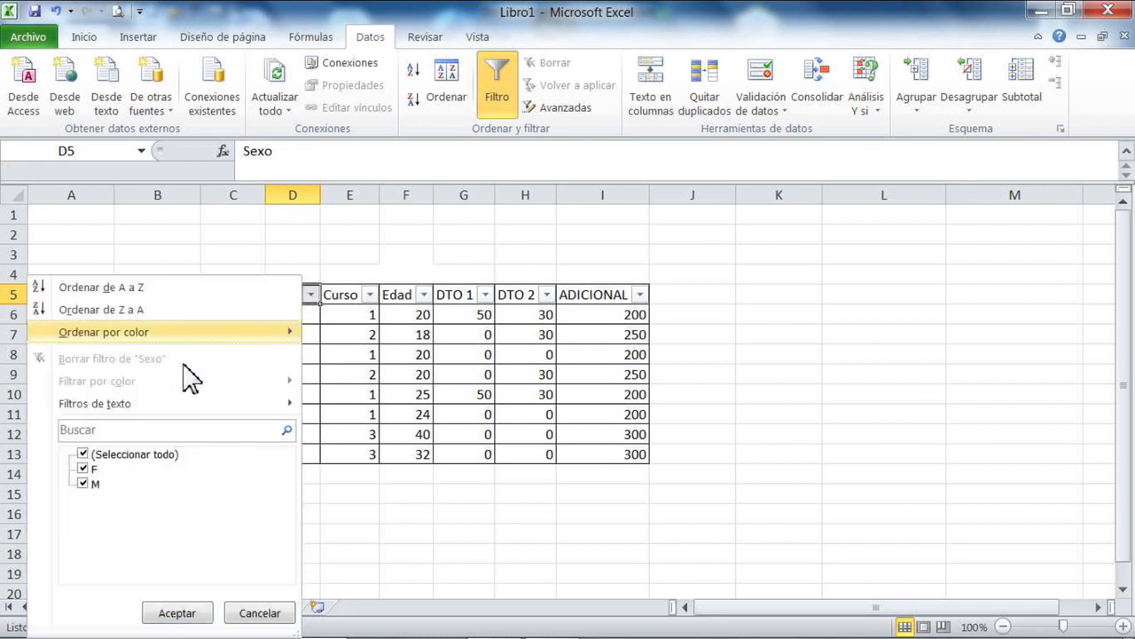
{"action": "left_click", "coordinate": [85, 454]}
{"action": "left_click", "coordinate": [84, 468]}
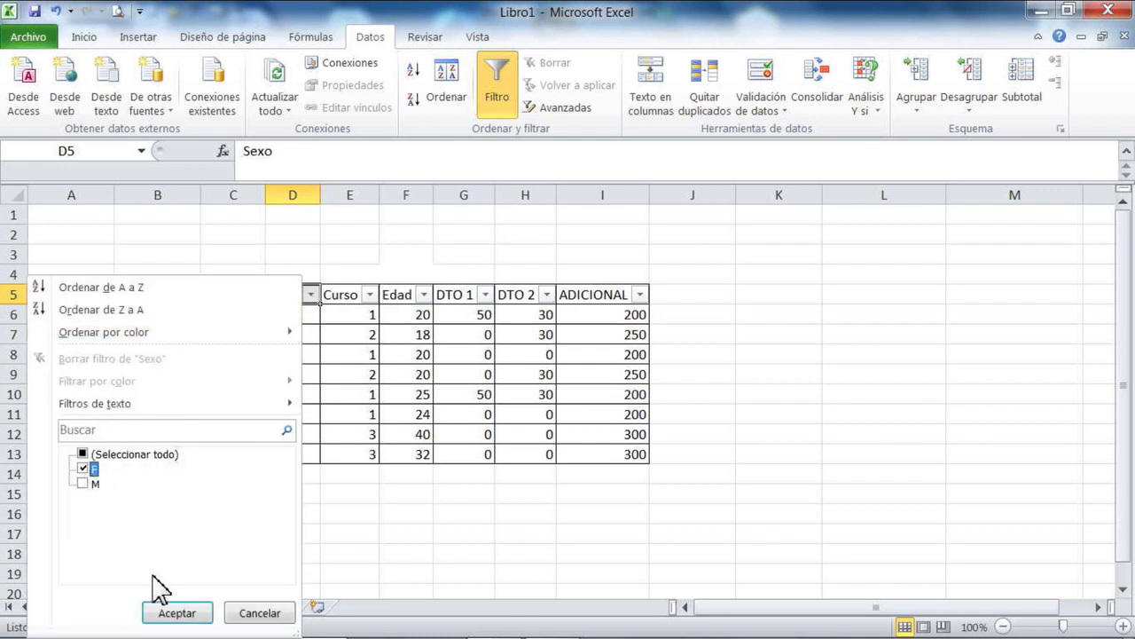
{"action": "left_click", "coordinate": [182, 612]}
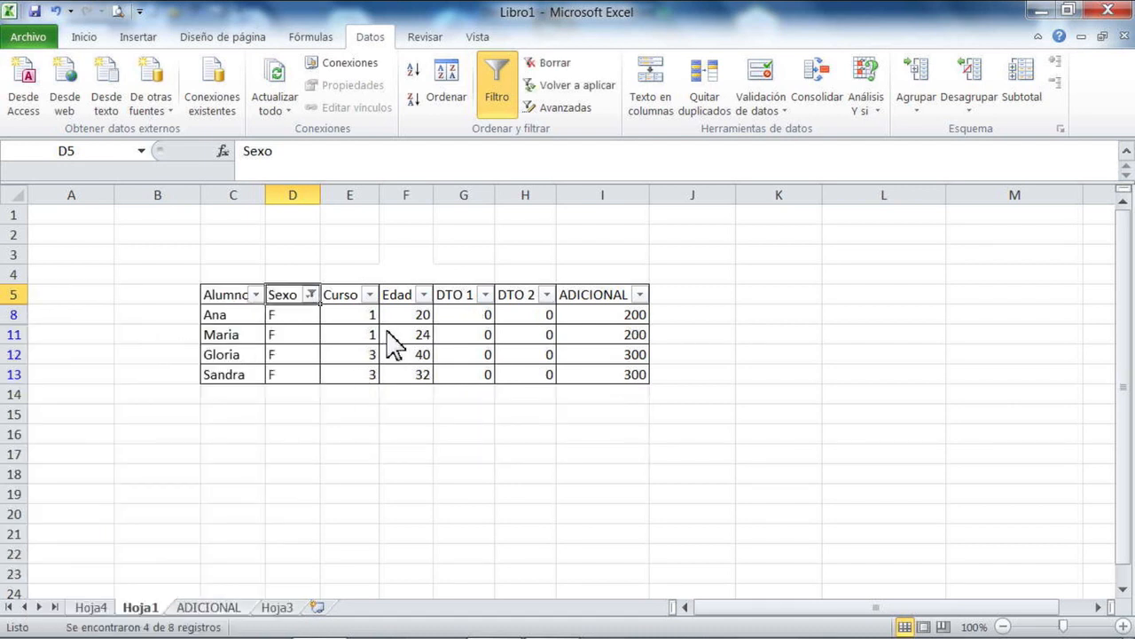
Step: Filter the Edad column to exclude ages 20 and 24, leaving 32 and 40 included
{"action": "left_click", "coordinate": [424, 296]}
{"action": "left_click", "coordinate": [196, 468]}
{"action": "left_click", "coordinate": [196, 484]}
{"action": "left_click", "coordinate": [282, 612]}
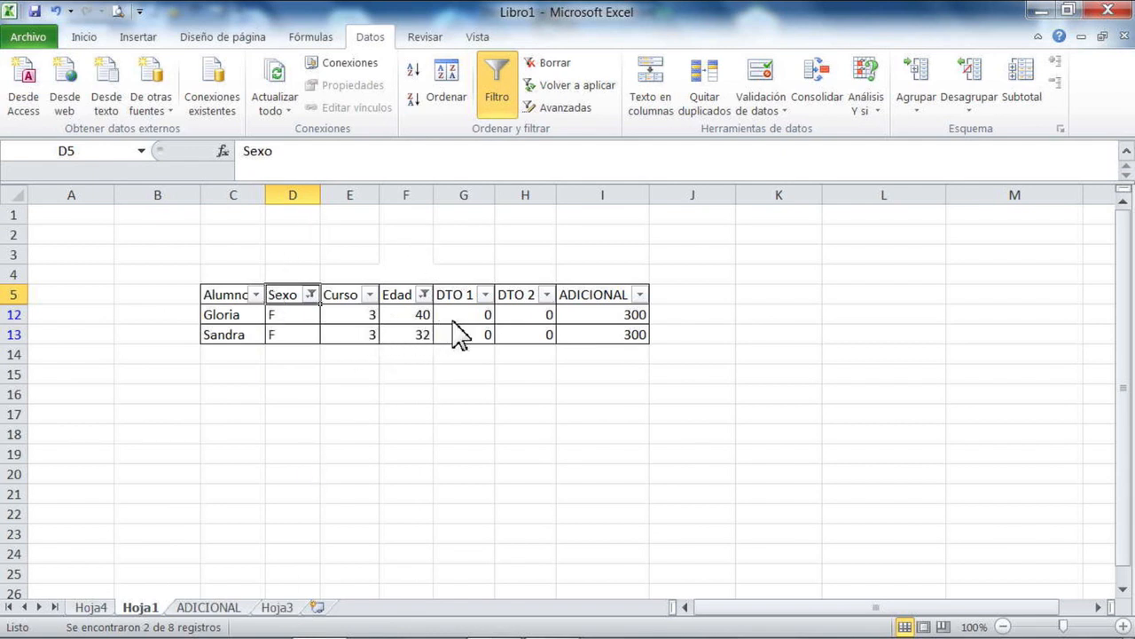
Step: Apply a number filter to the Edad column to show only ages greater than 39
{"action": "left_click", "coordinate": [424, 295]}
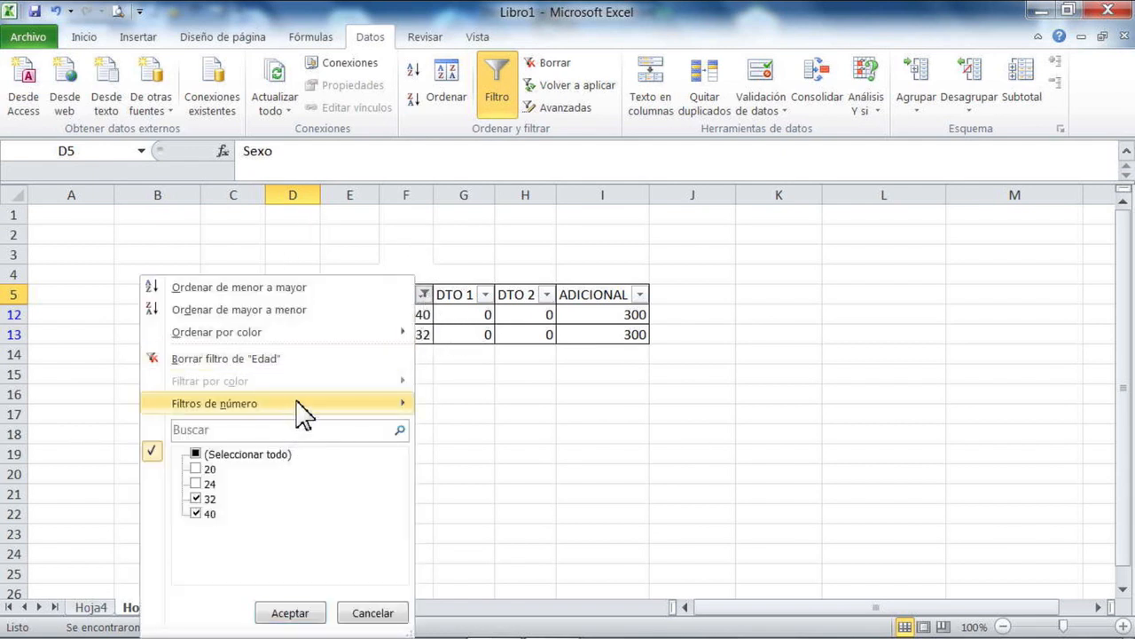
{"action": "mouse_move", "coordinate": [300, 405]}
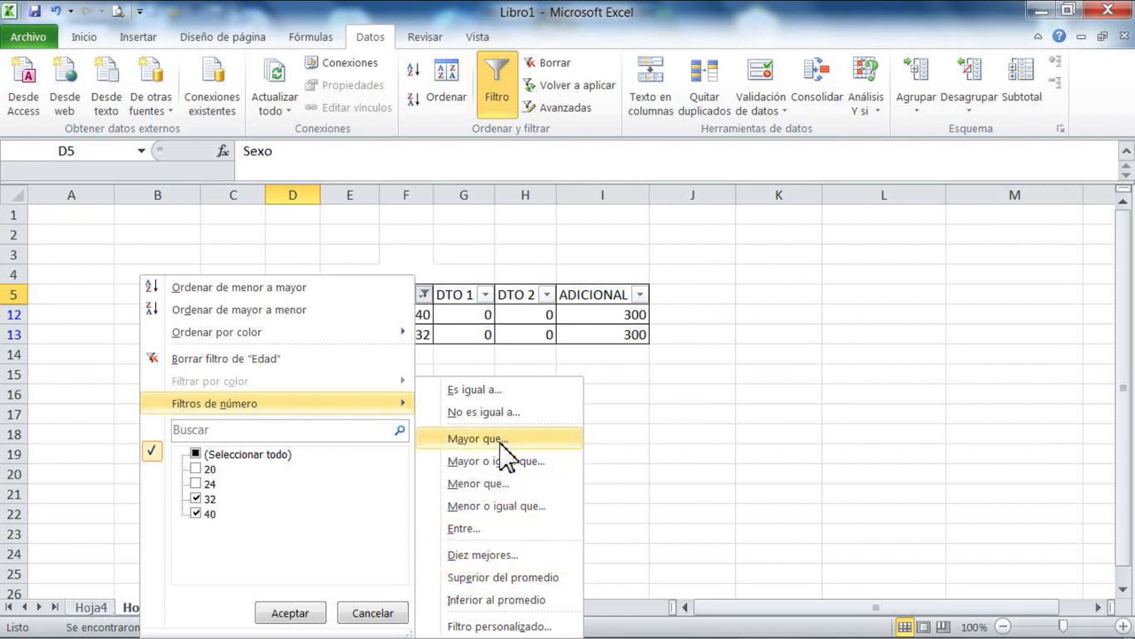
{"action": "left_click", "coordinate": [479, 439]}
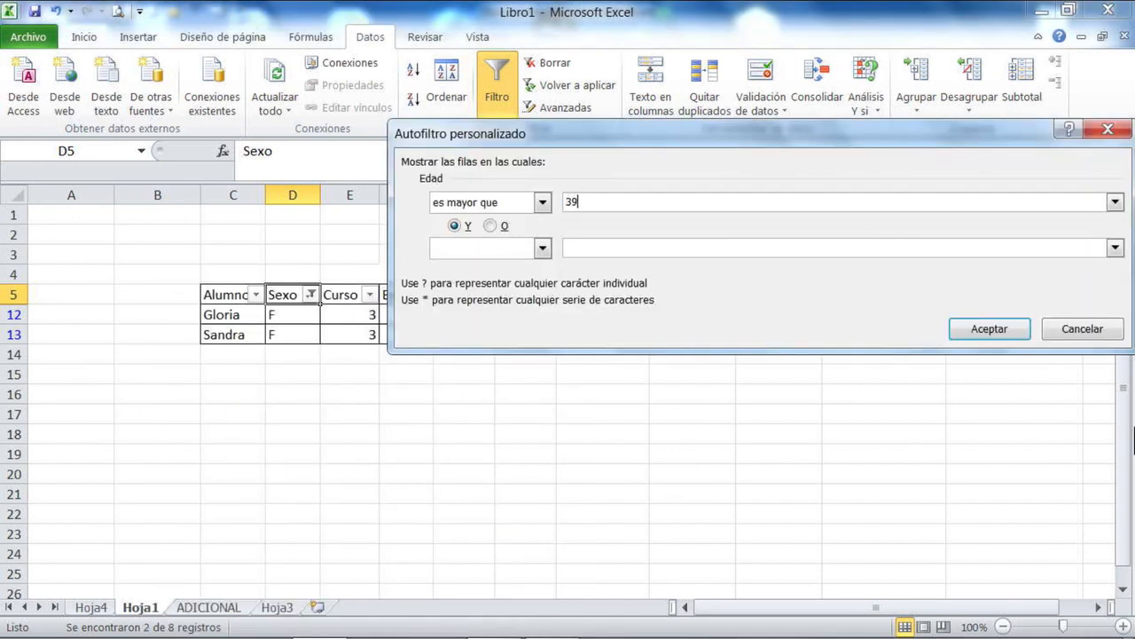
{"action": "left_click", "coordinate": [986, 328]}
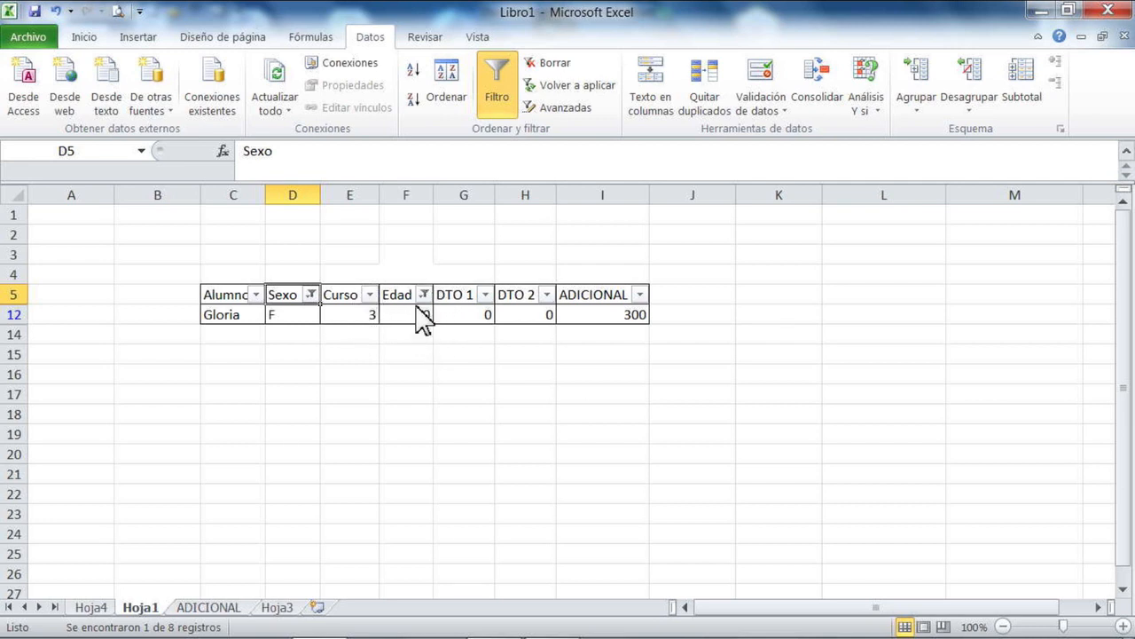
Step: Remove the filter from the whole student table and select empty cell J4
{"action": "left_click", "coordinate": [510, 300]}
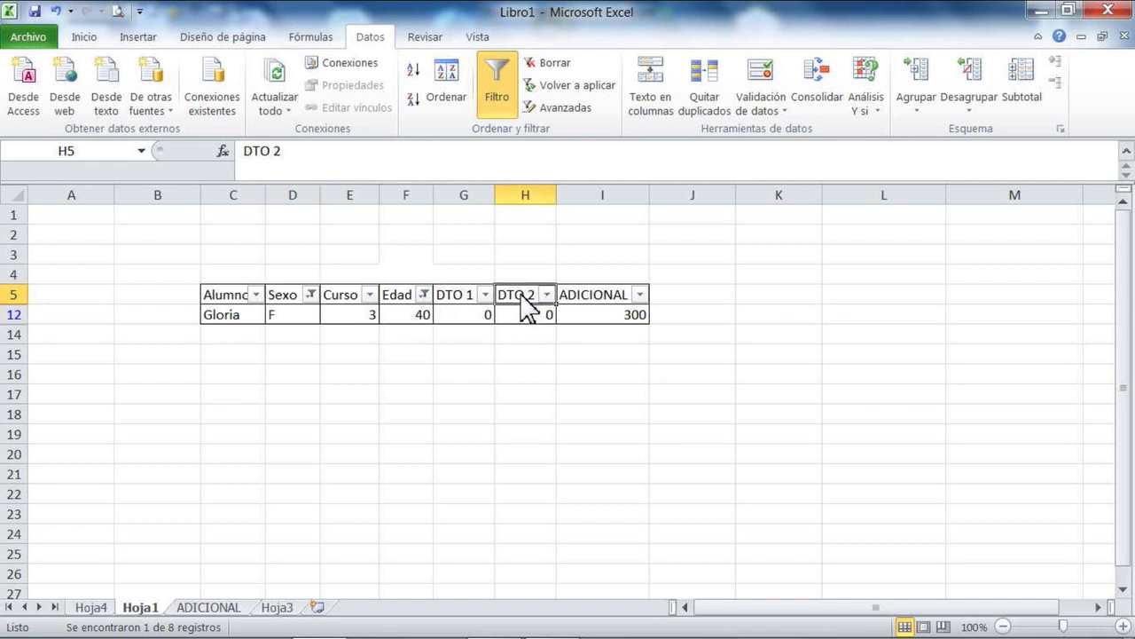
{"action": "left_click", "coordinate": [498, 89]}
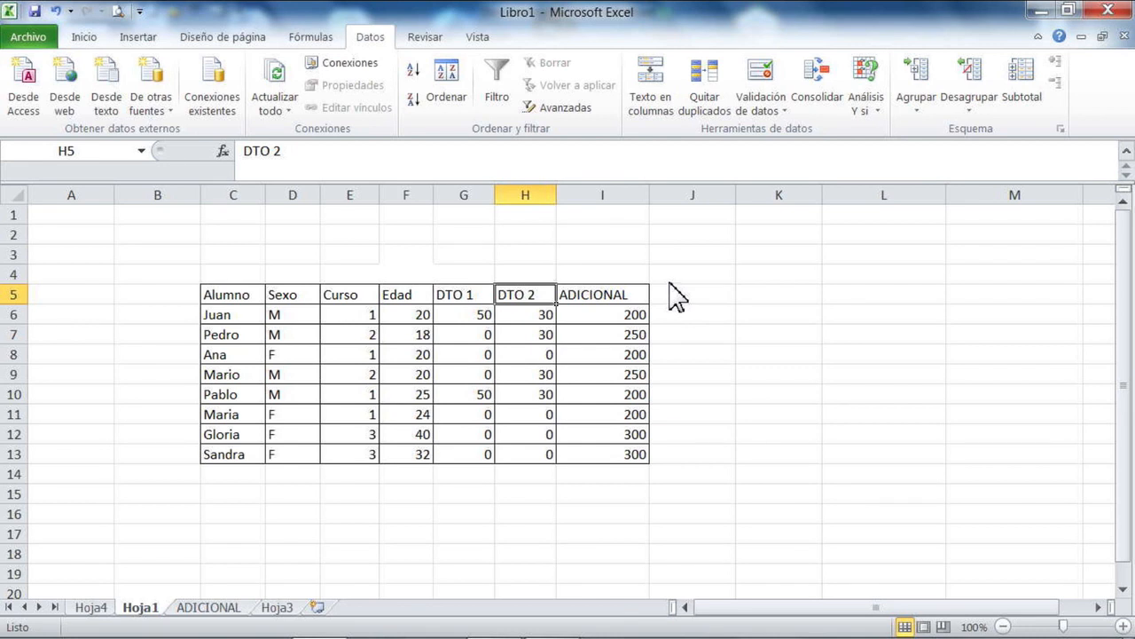
{"action": "left_click", "coordinate": [708, 280]}
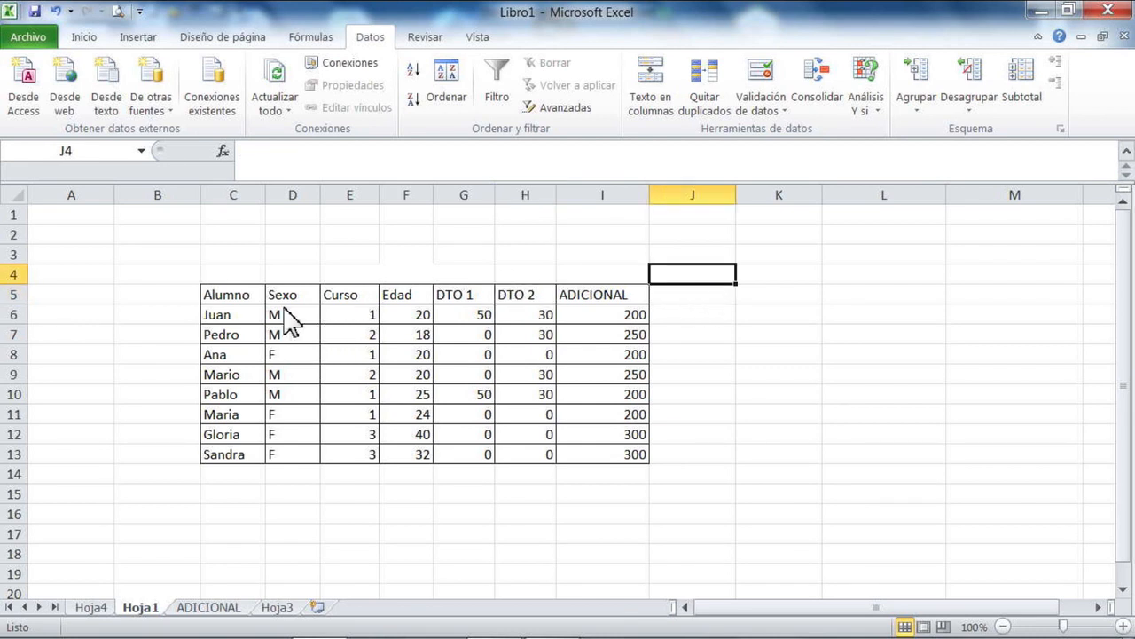
Step: Clear the DTO 2 heading from cell H5 of the student table
{"action": "left_click", "coordinate": [221, 294]}
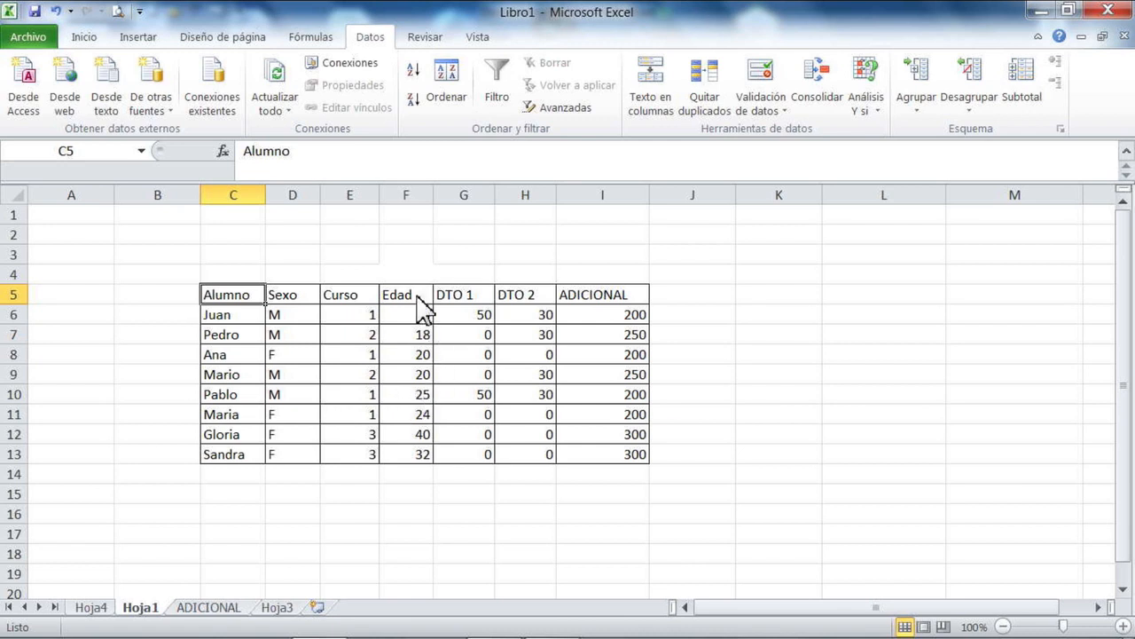
{"action": "left_click", "coordinate": [527, 298]}
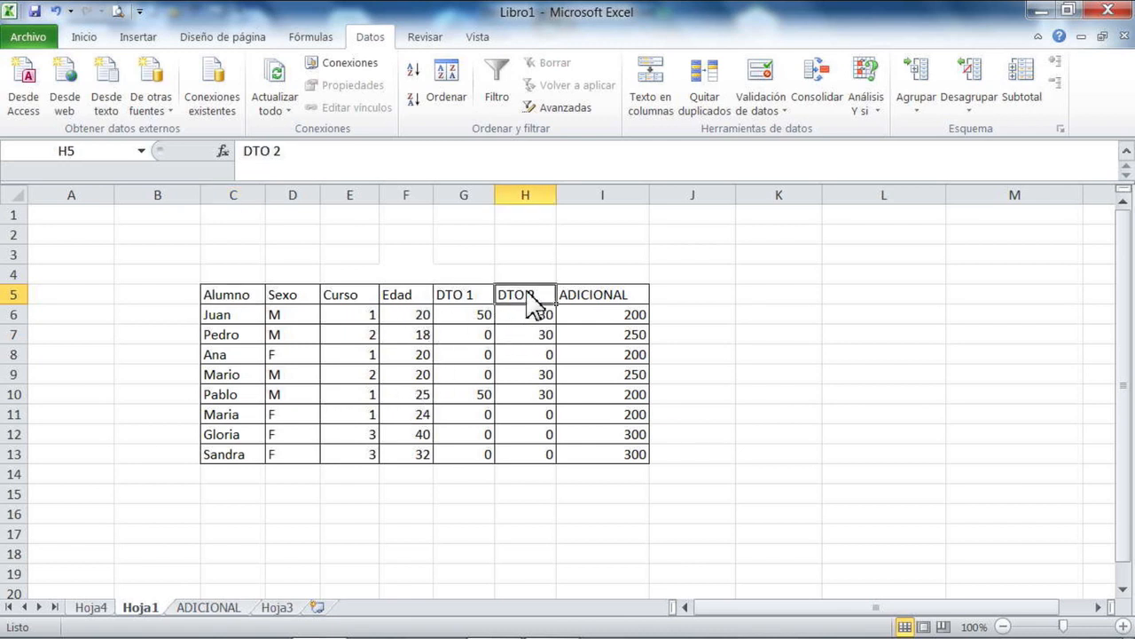
{"action": "key", "text": "Down"}
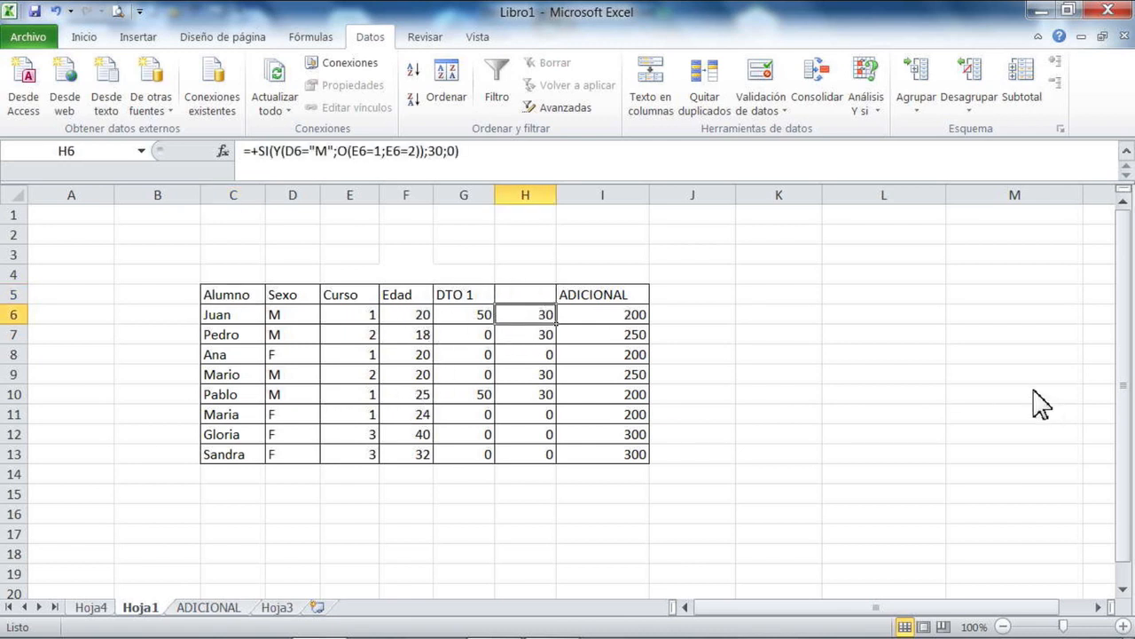
{"action": "left_click", "coordinate": [528, 296]}
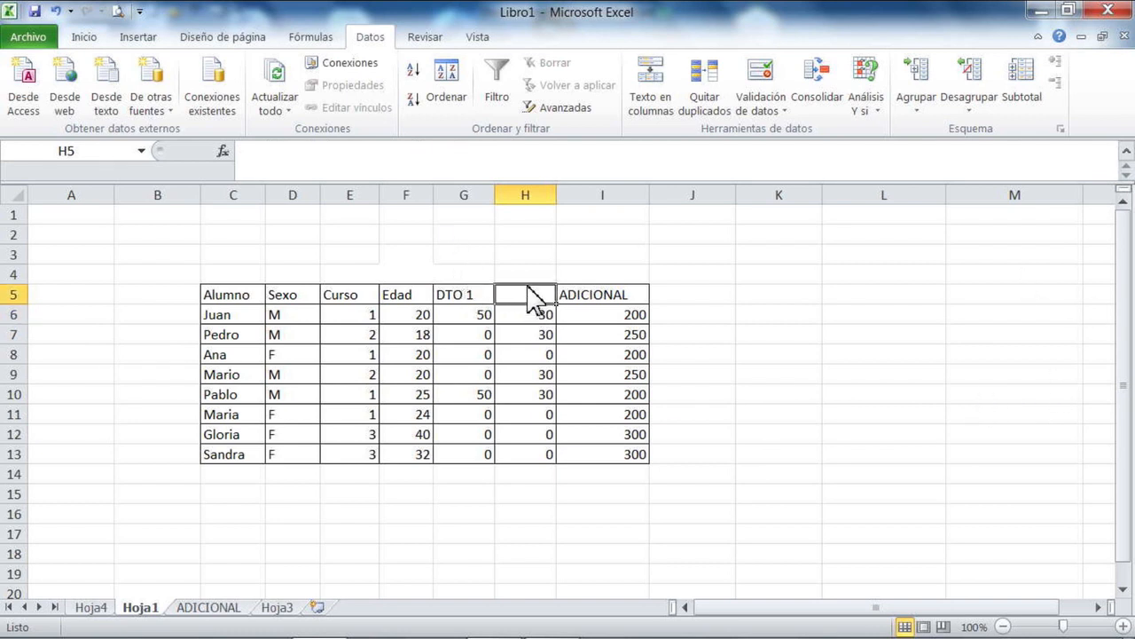
Step: Create a pivot table from the student table range Hoja1!$C$5:$I$13 on a new worksheet
{"action": "left_click", "coordinate": [371, 297]}
{"action": "left_click", "coordinate": [138, 37]}
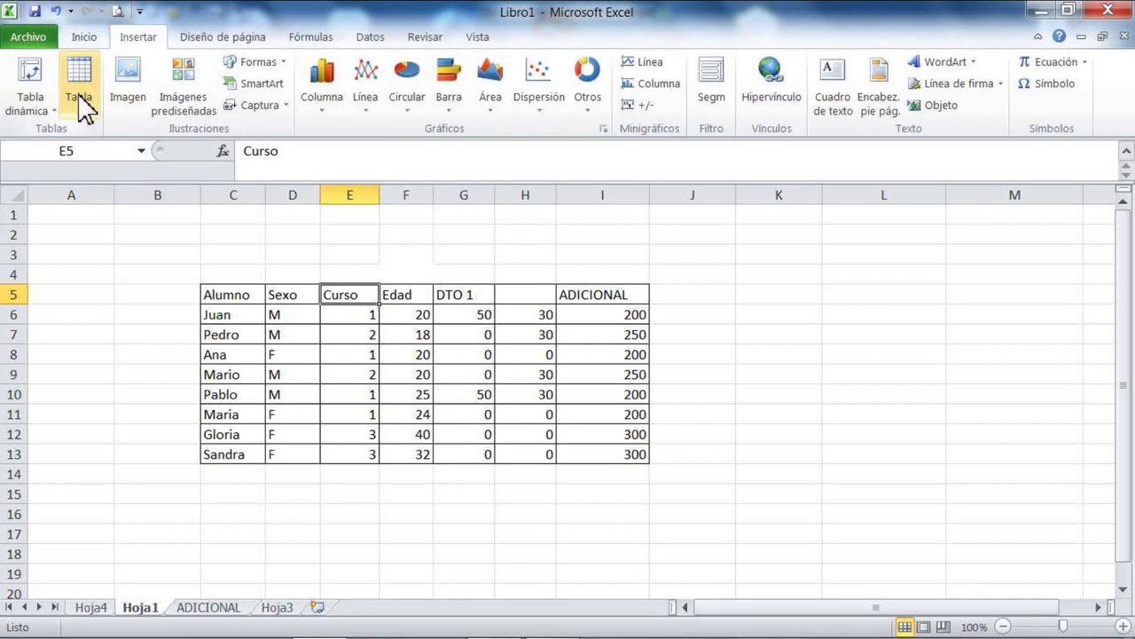
{"action": "left_click", "coordinate": [34, 105]}
{"action": "left_click", "coordinate": [44, 133]}
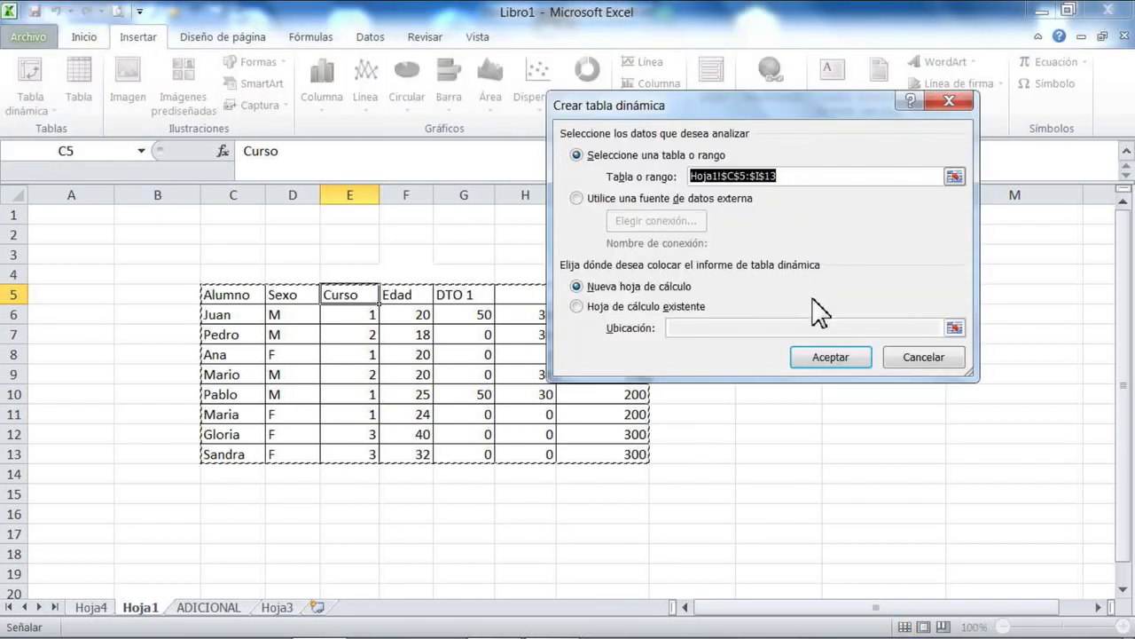
{"action": "left_click_drag", "start_coordinate": [659, 118], "coordinate": [824, 90]}
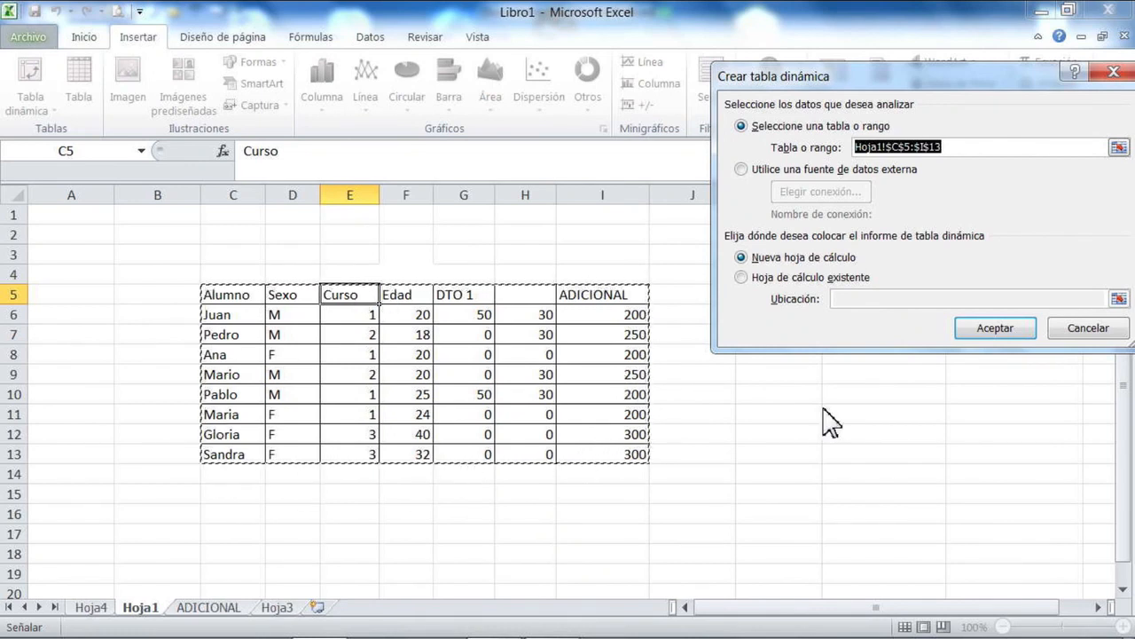
{"action": "left_click", "coordinate": [992, 330]}
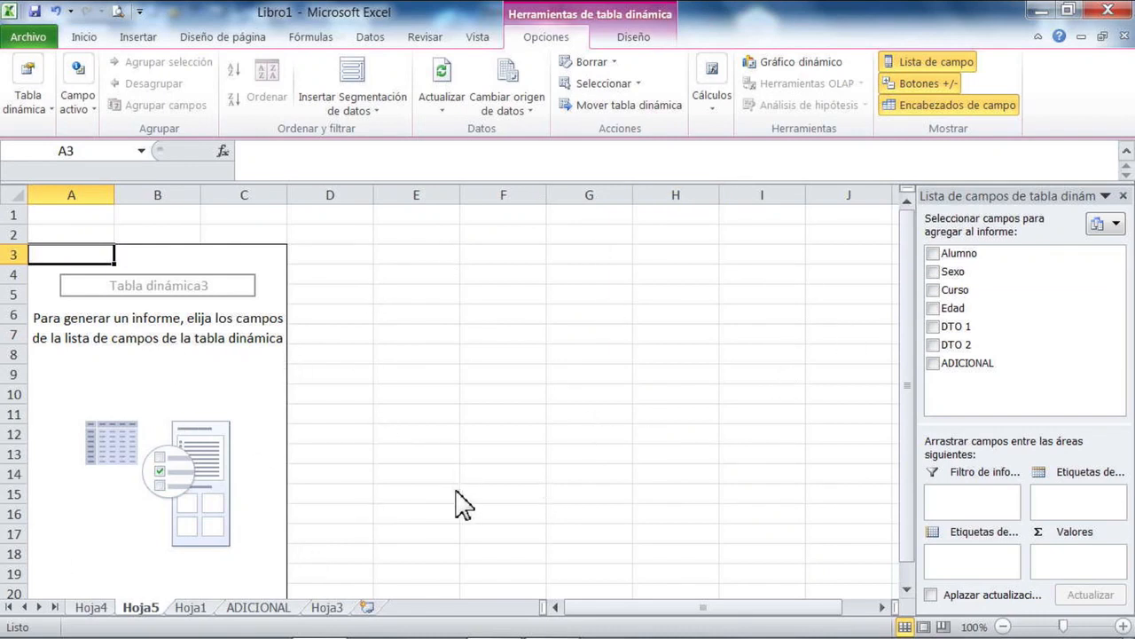
Step: Return to Hoja1 and, from the Edad heading in F5, create another pivot table of $C$5:$I$13 on a new worksheet
{"action": "left_click", "coordinate": [92, 592]}
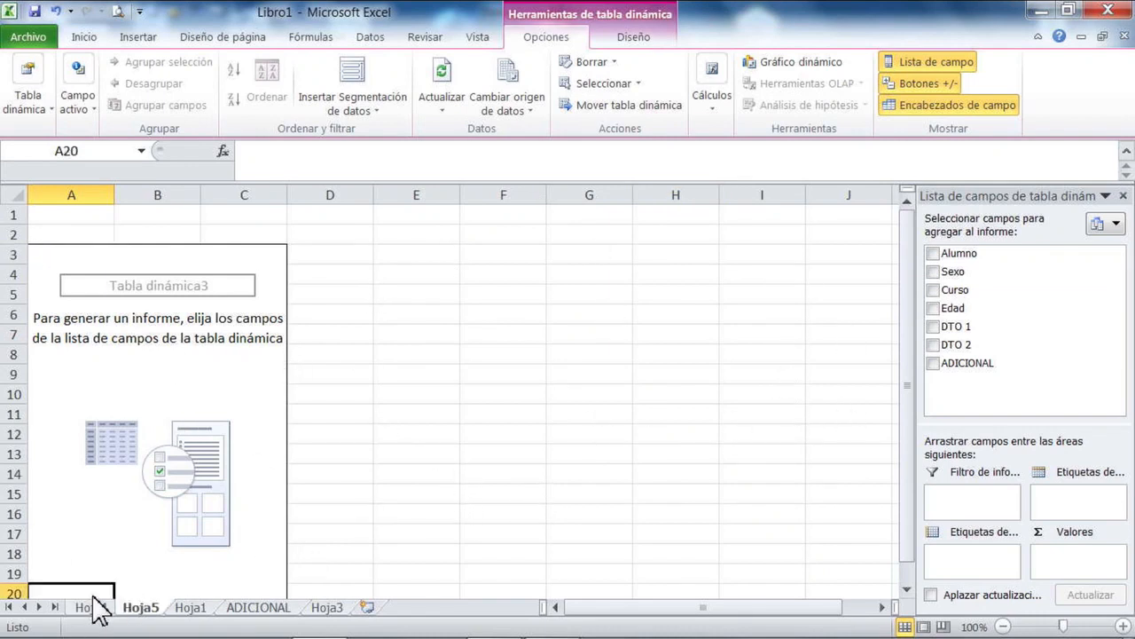
{"action": "left_click", "coordinate": [190, 607]}
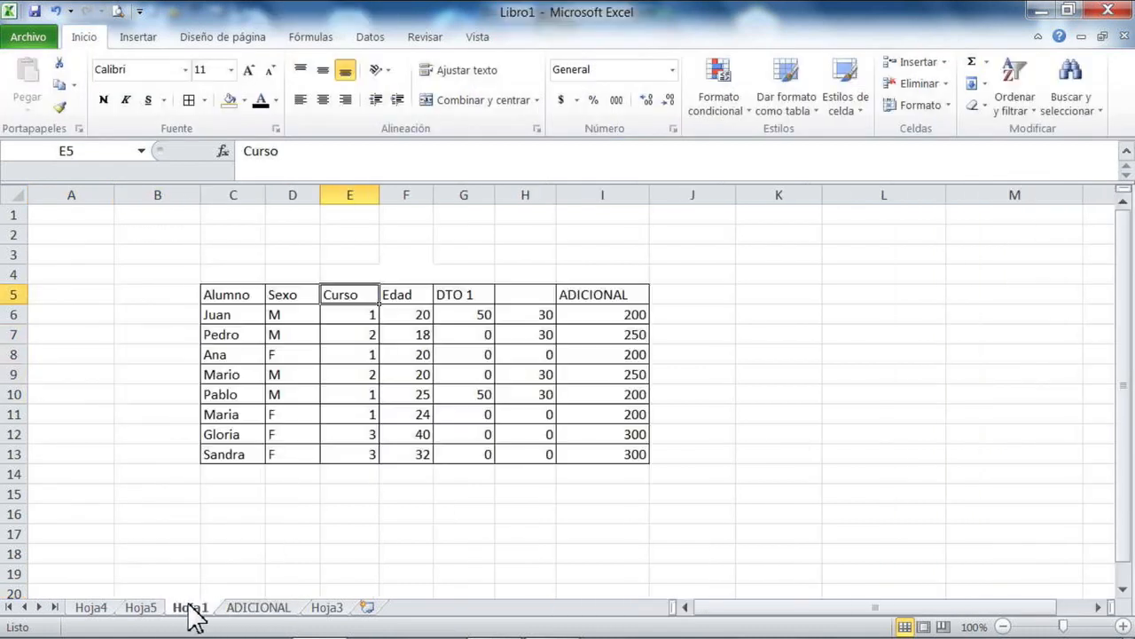
{"action": "left_click", "coordinate": [428, 475]}
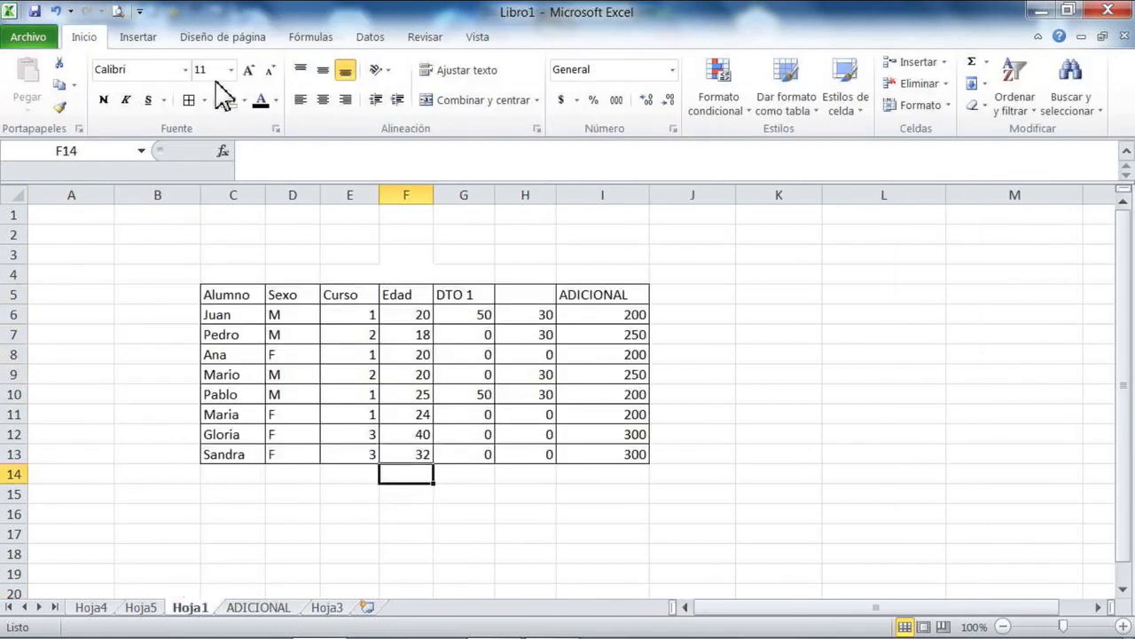
{"action": "left_click", "coordinate": [34, 11]}
{"action": "left_click", "coordinate": [470, 495]}
{"action": "left_click", "coordinate": [514, 295]}
{"action": "left_click", "coordinate": [424, 295]}
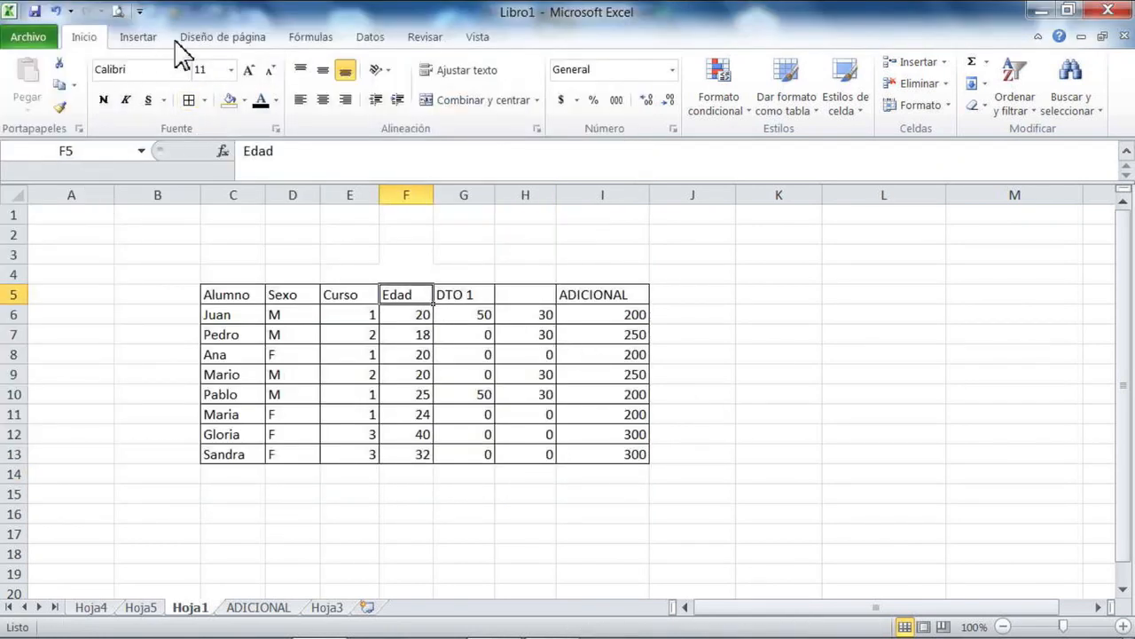
{"action": "left_click", "coordinate": [148, 38]}
{"action": "left_click", "coordinate": [50, 108]}
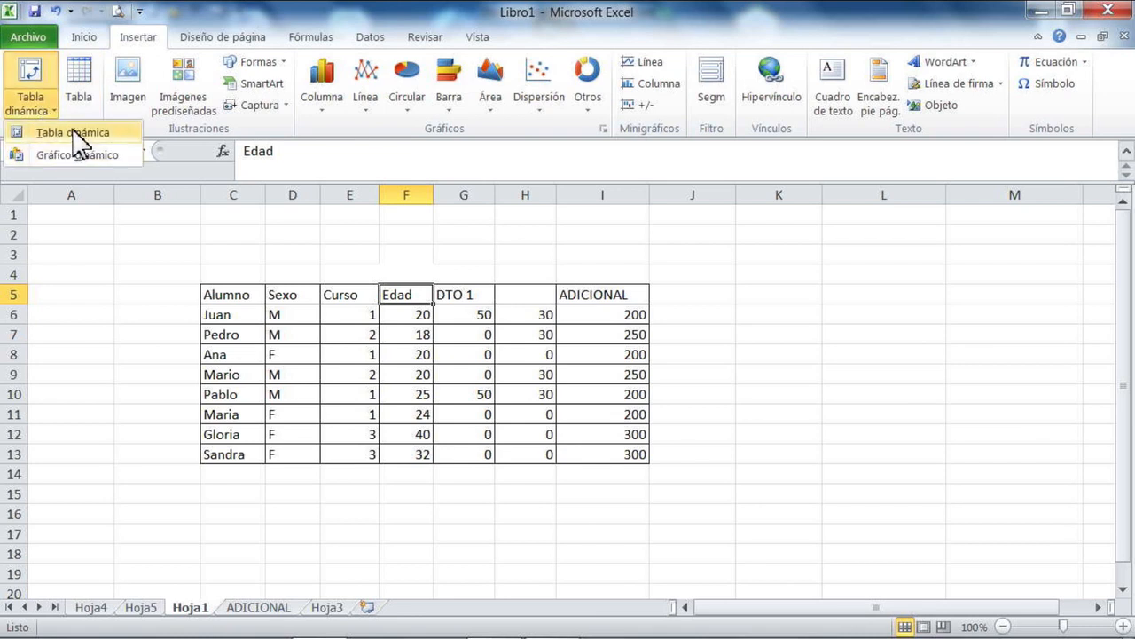
{"action": "left_click", "coordinate": [75, 133]}
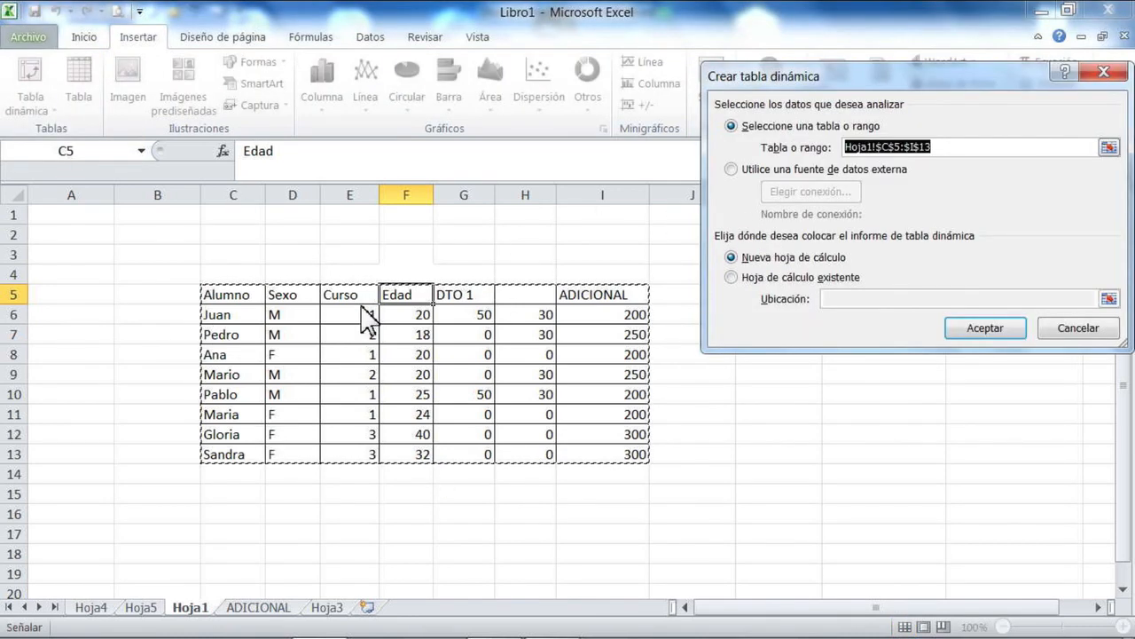
{"action": "left_click", "coordinate": [954, 332]}
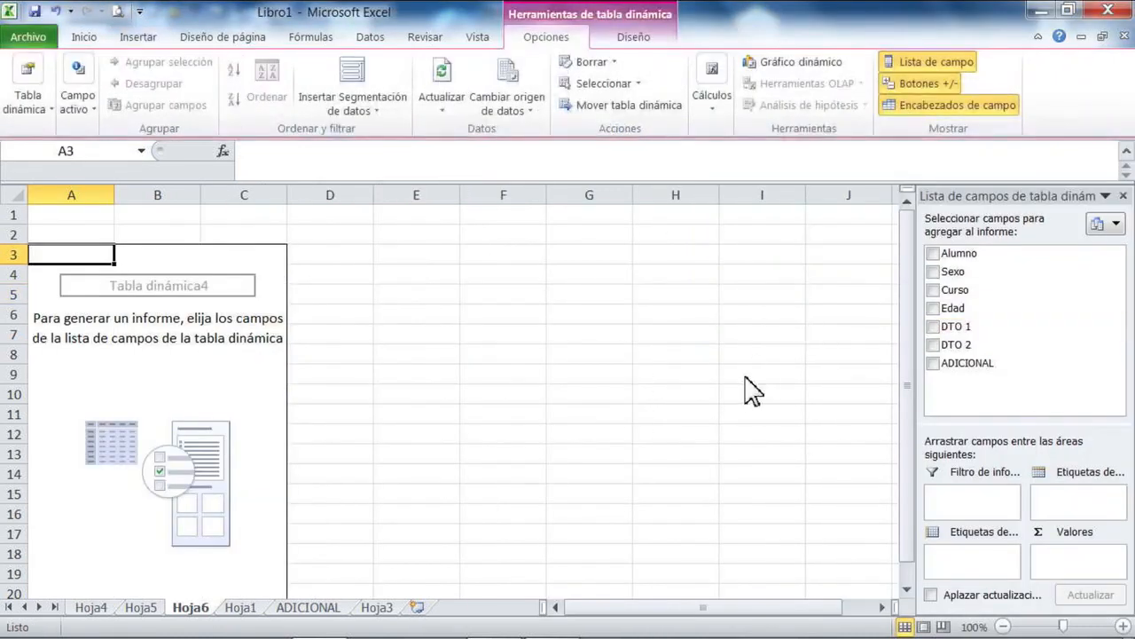
Step: Add the Sexo field to the row labels of the new pivot table on Hoja6
{"action": "scroll", "coordinate": [988, 391], "scroll_direction": "down", "scroll_amount": 1}
{"action": "scroll", "coordinate": [529, 377], "scroll_direction": "up", "scroll_amount": 1}
{"action": "scroll", "coordinate": [621, 360], "scroll_direction": "down", "scroll_amount": 1}
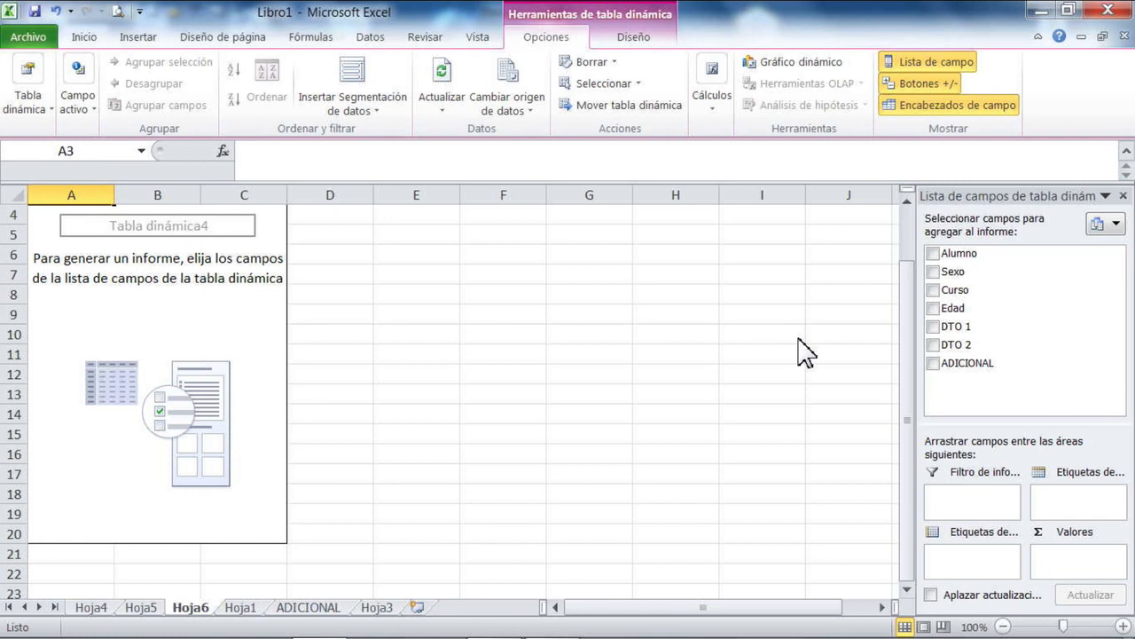
{"action": "left_click_drag", "start_coordinate": [942, 272], "coordinate": [959, 567]}
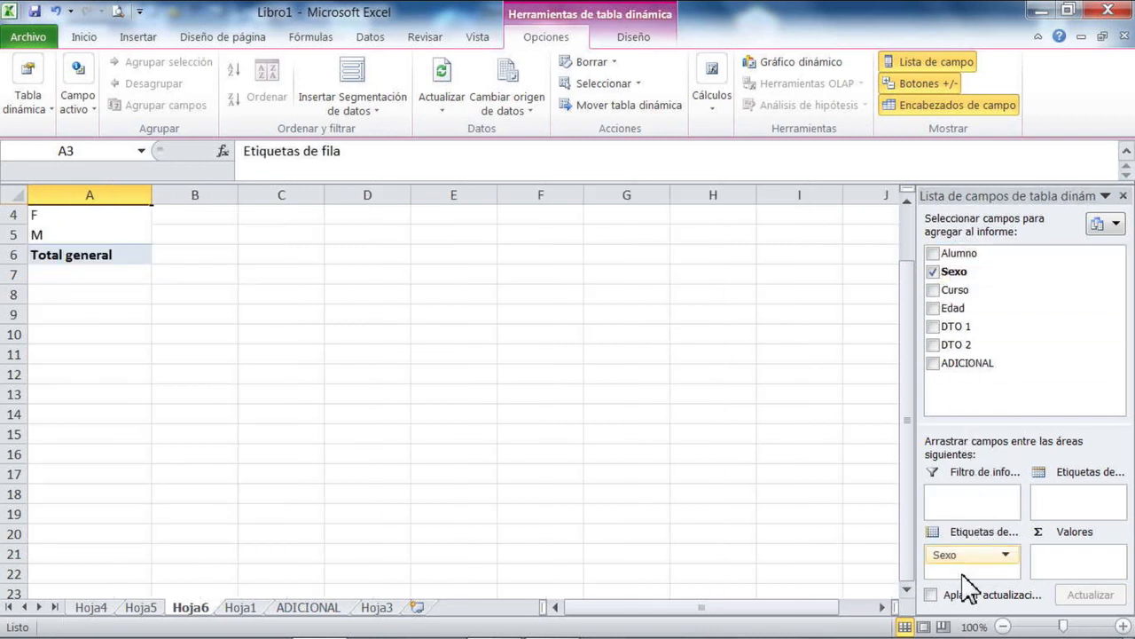
{"action": "scroll", "coordinate": [266, 311], "scroll_direction": "up", "scroll_amount": 1}
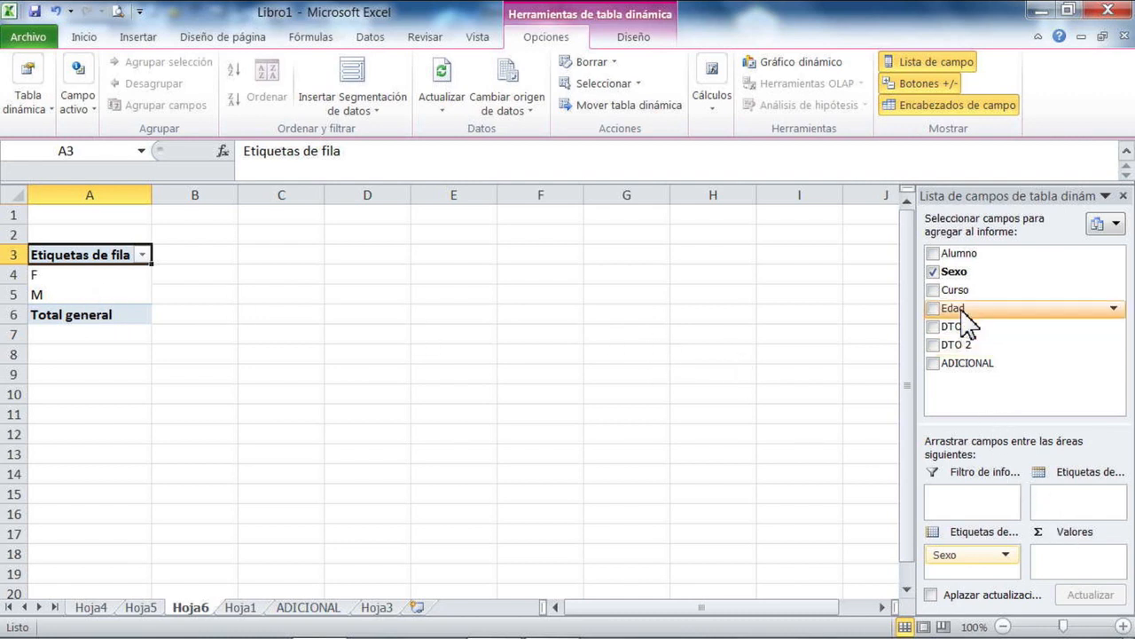
Step: Add the Alumno field to the pivot table's values as a count and check the figures for F and M
{"action": "left_click_drag", "start_coordinate": [965, 263], "coordinate": [1071, 560]}
{"action": "left_click", "coordinate": [685, 395]}
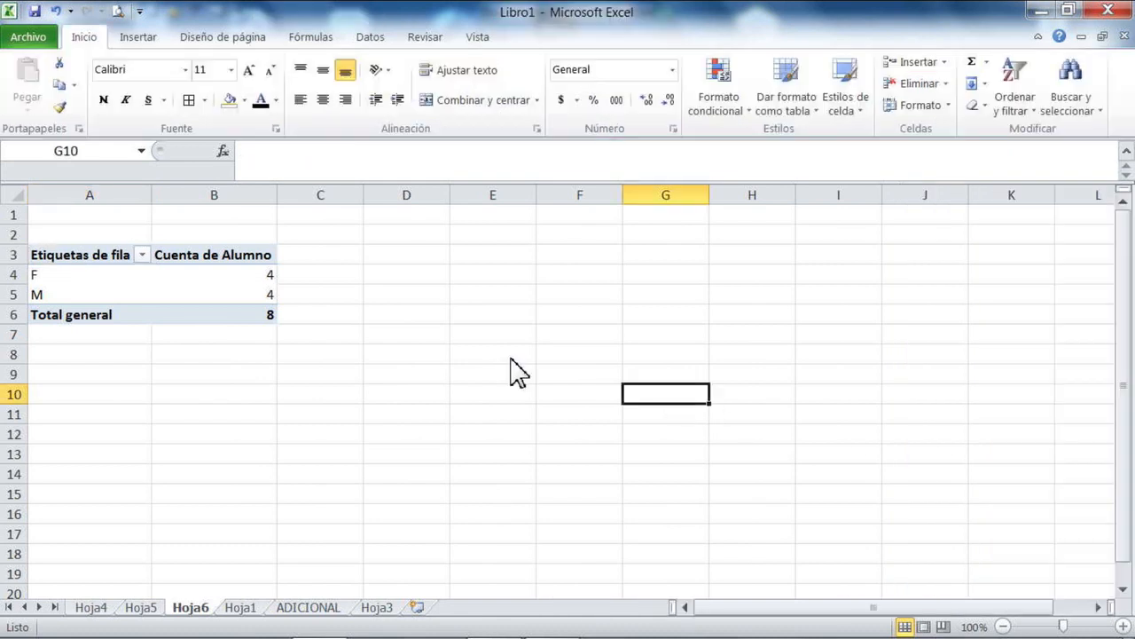
{"action": "left_click", "coordinate": [256, 277]}
{"action": "left_click", "coordinate": [246, 296]}
{"action": "left_click", "coordinate": [413, 494]}
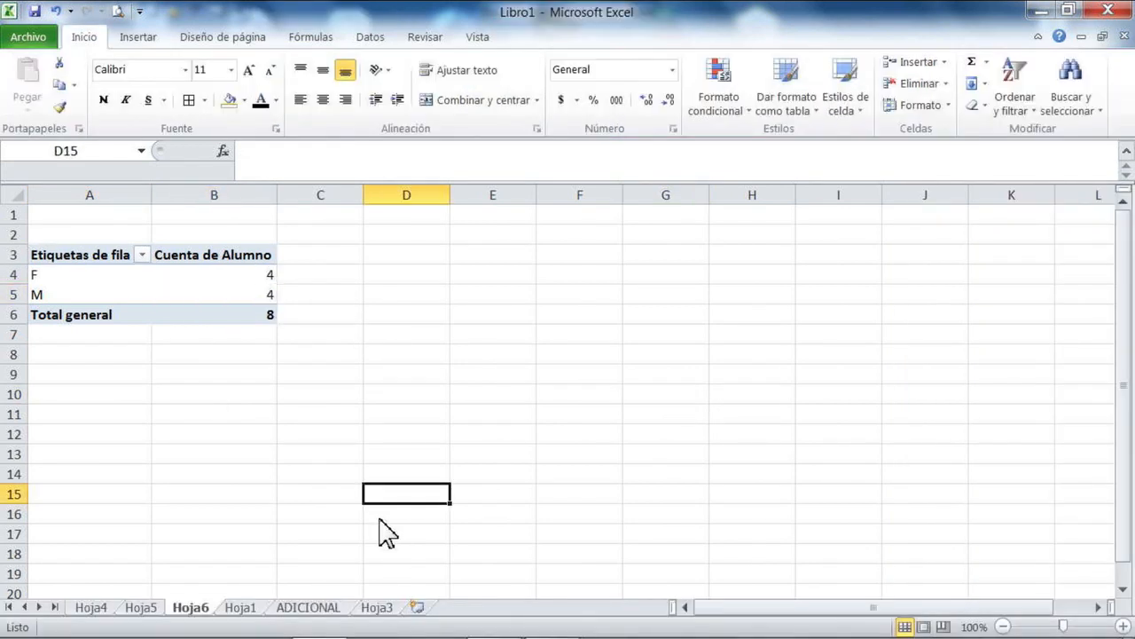
Step: Compare the pivot counts with the source by selecting the M and F entries in the Sexo column of Hoja1
{"action": "left_click", "coordinate": [306, 611]}
{"action": "left_click", "coordinate": [255, 610]}
{"action": "left_click_drag", "start_coordinate": [277, 321], "coordinate": [290, 338]}
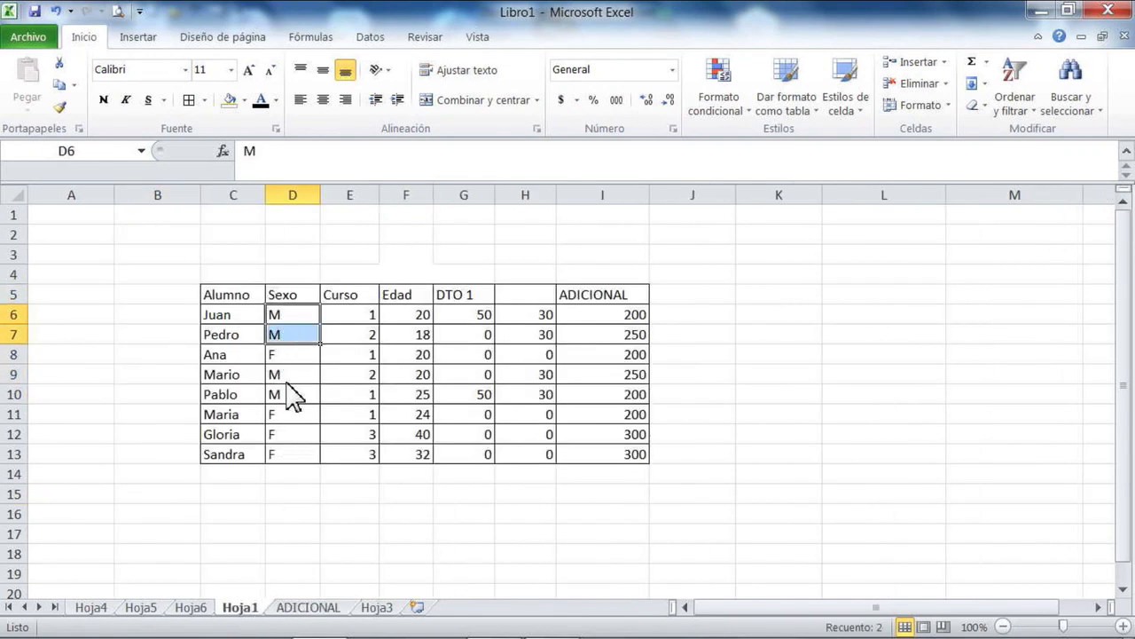
{"action": "left_click_drag", "start_coordinate": [293, 396], "coordinate": [297, 457]}
{"action": "left_click", "coordinate": [298, 364]}
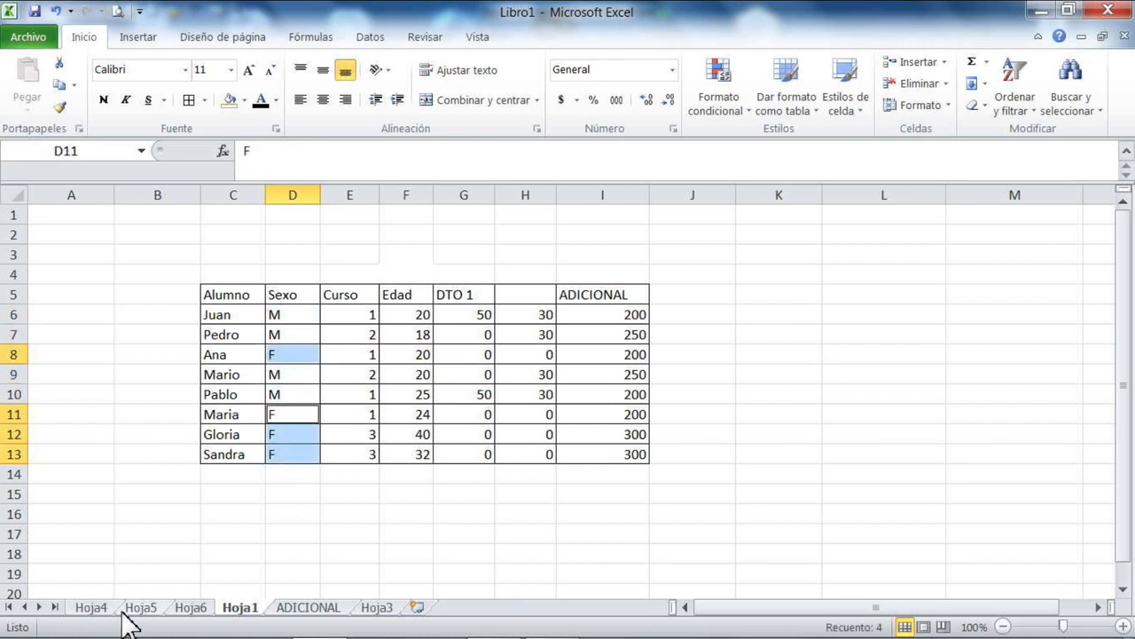
Step: Look through sheets Hoja3, Hoja4 and Hoja5, then return to the pivot table on Hoja6
{"action": "left_click", "coordinate": [377, 607]}
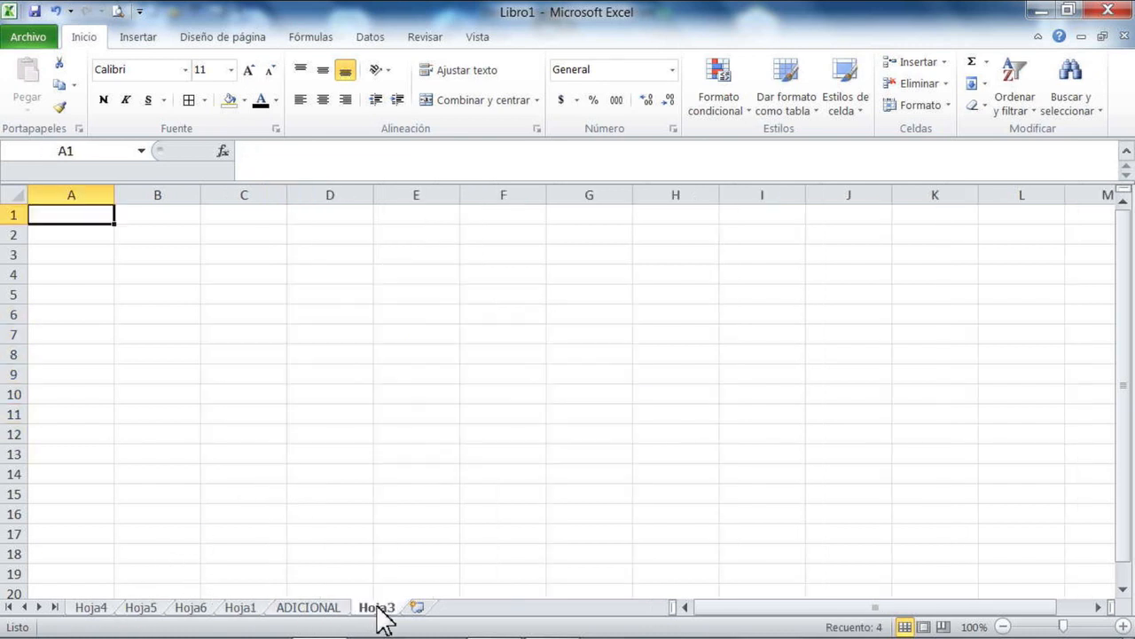
{"action": "left_click", "coordinate": [74, 609]}
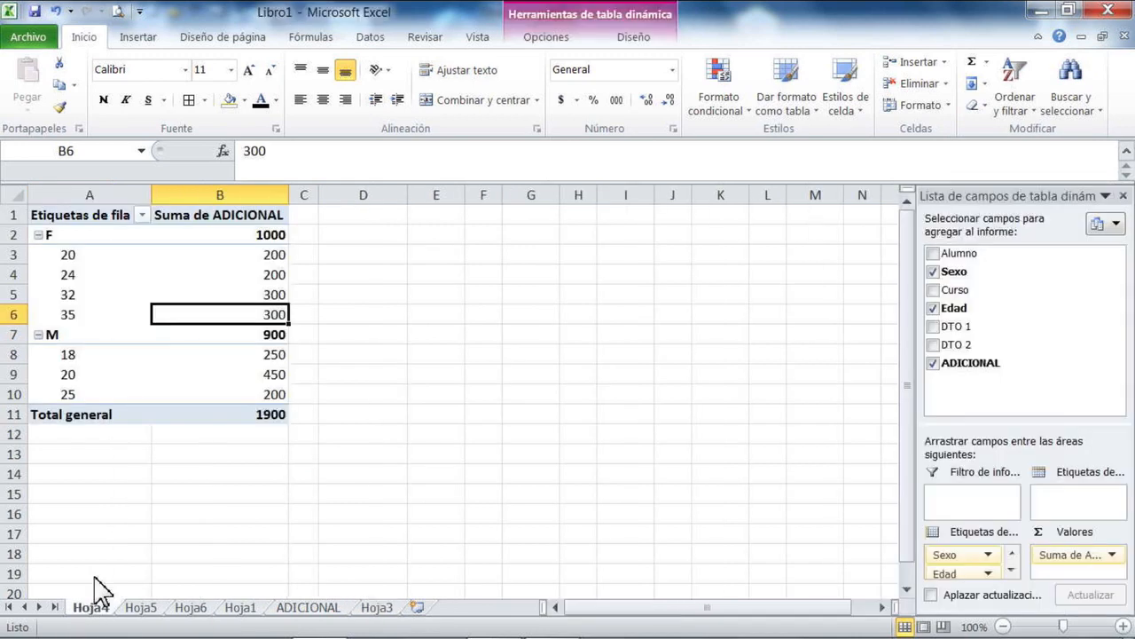
{"action": "left_click", "coordinate": [139, 609]}
{"action": "left_click", "coordinate": [214, 555]}
{"action": "left_click", "coordinate": [206, 608]}
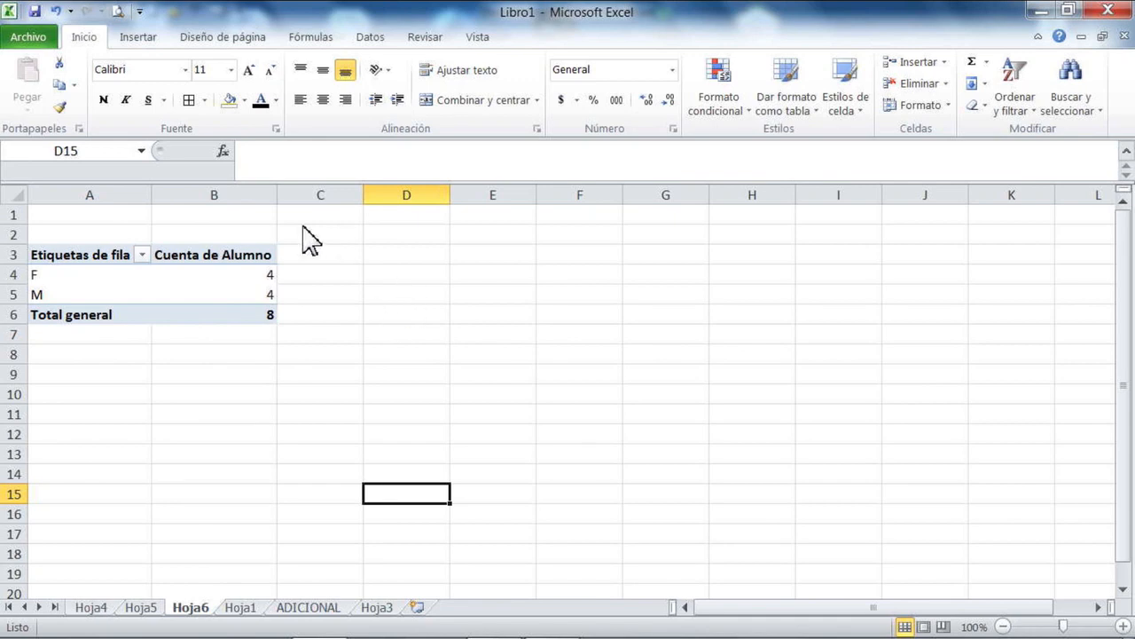
Step: Add the Edad field to the pivot table's values as a sum and select the F row's result in C4
{"action": "left_click", "coordinate": [249, 276]}
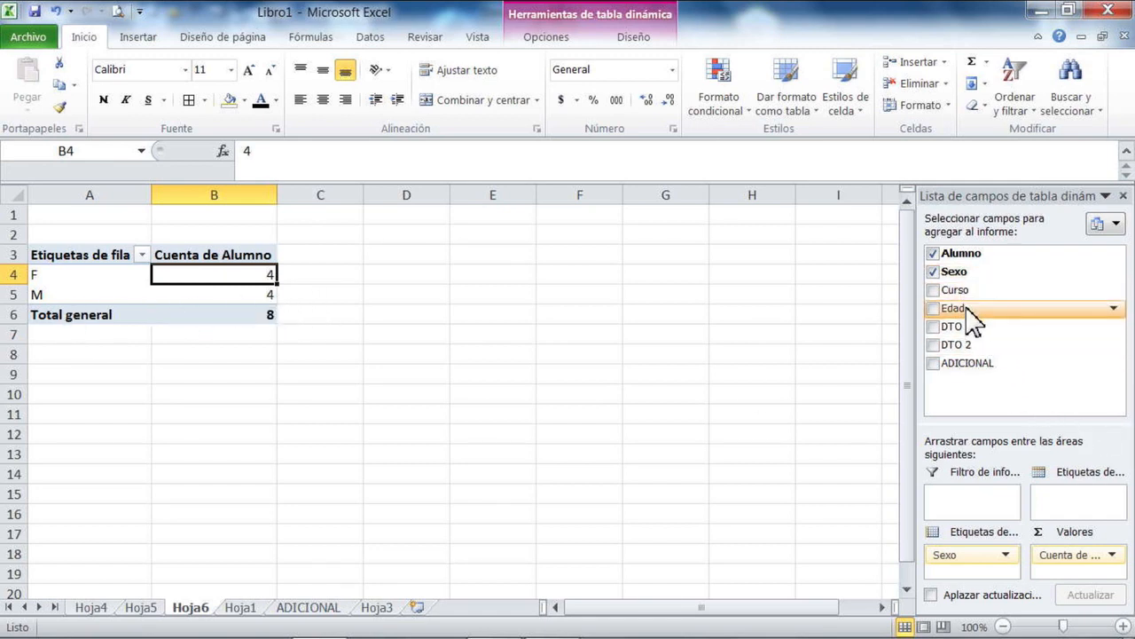
{"action": "left_click_drag", "start_coordinate": [1086, 559], "coordinate": [1074, 605]}
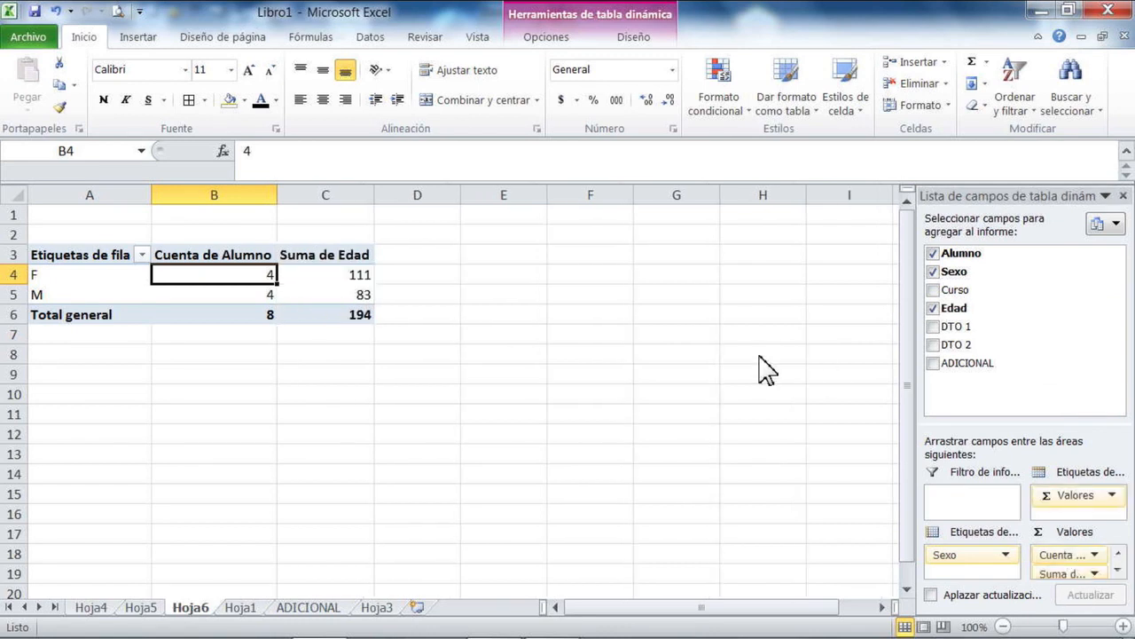
{"action": "left_click", "coordinate": [586, 373]}
{"action": "left_click", "coordinate": [353, 279]}
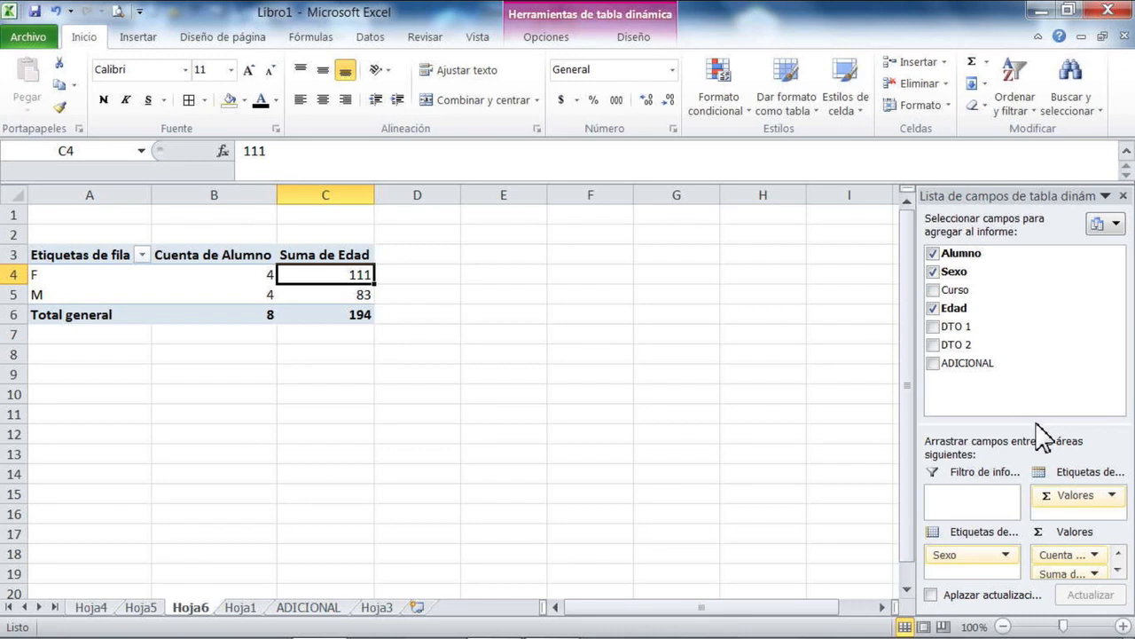
Step: Enlarge the areas section of the pivot field list and select the Cuenta de Alumno and Suma de Edad headers in turn
{"action": "left_click_drag", "start_coordinate": [1036, 423], "coordinate": [1036, 396]}
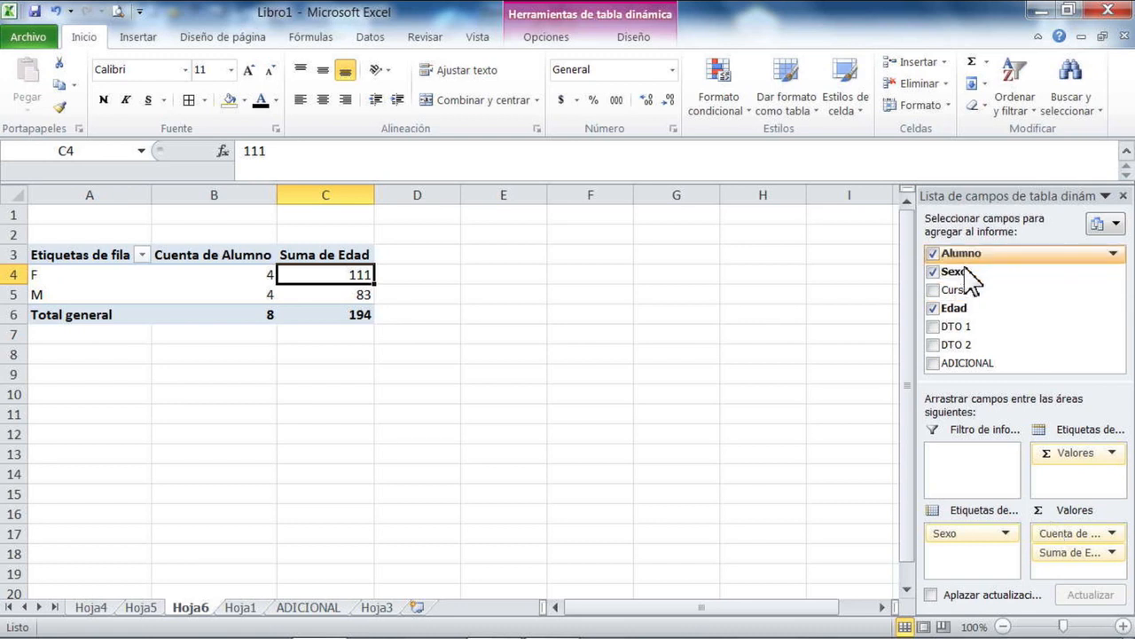
{"action": "left_click", "coordinate": [173, 257]}
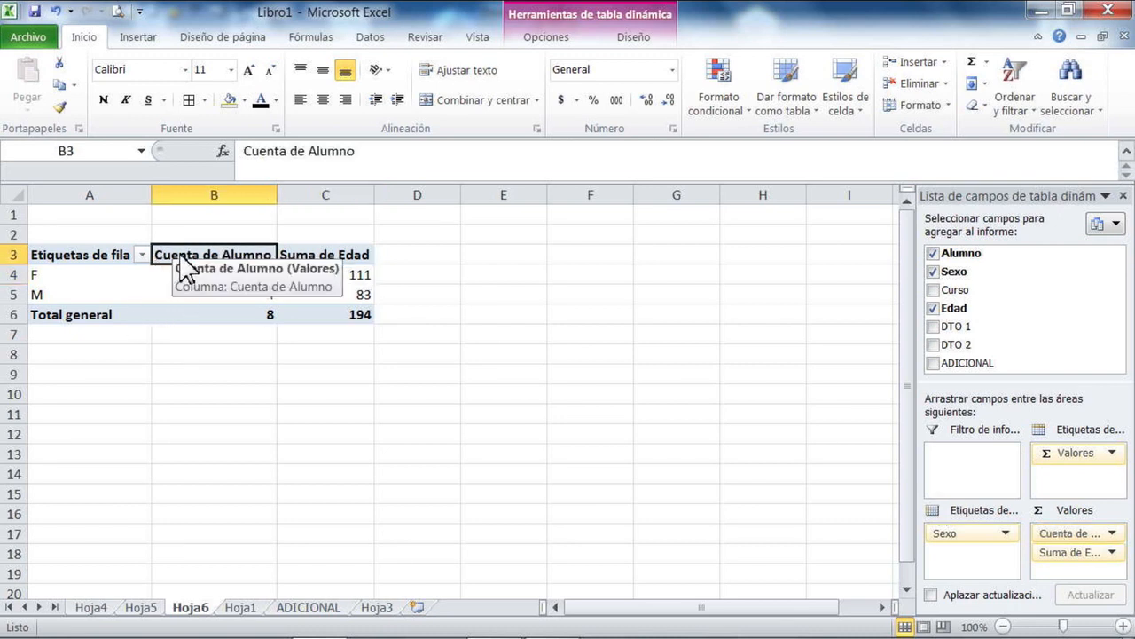
{"action": "left_click", "coordinate": [322, 258]}
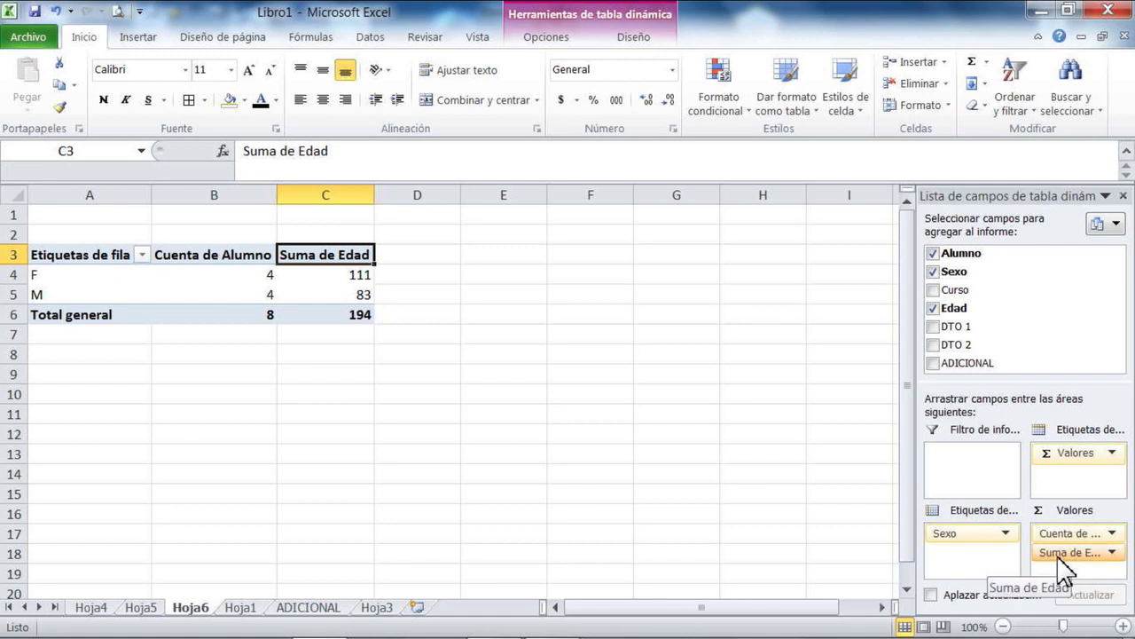
Step: Change the summary of the Edad value field to Promedio in its value field settings
{"action": "left_click", "coordinate": [1113, 552]}
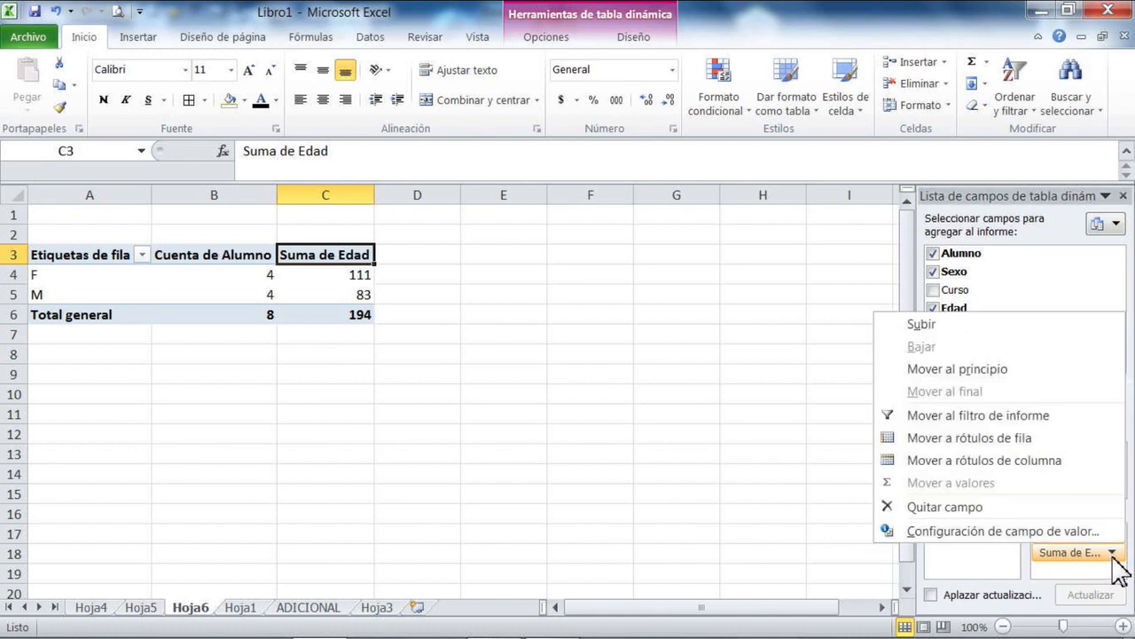
{"action": "left_click", "coordinate": [1043, 531]}
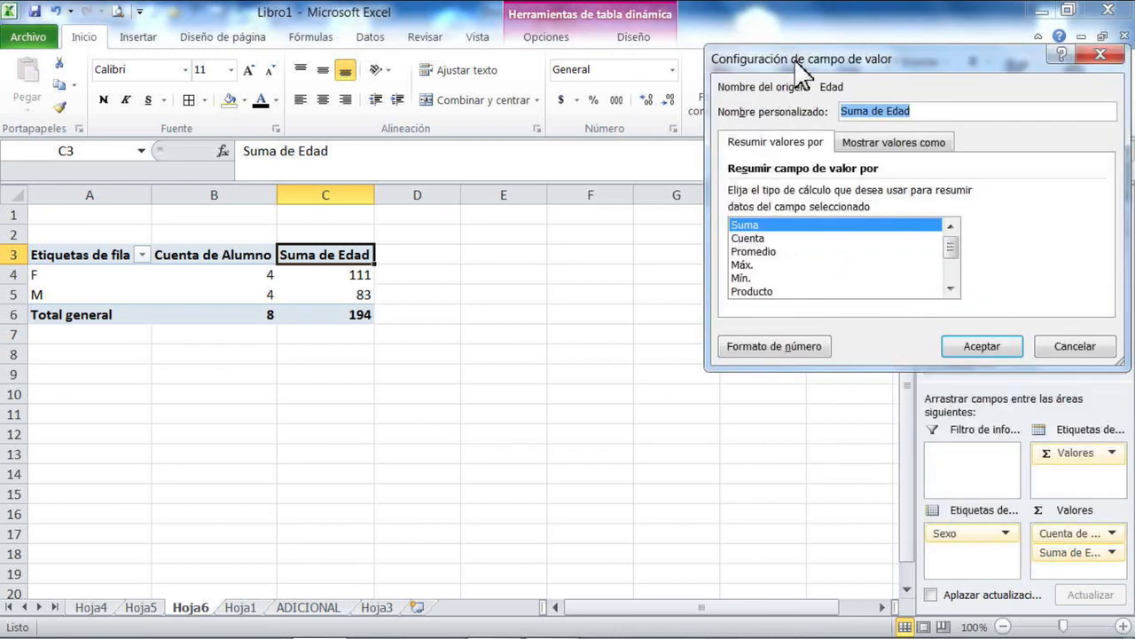
{"action": "left_click_drag", "start_coordinate": [801, 55], "coordinate": [624, 19]}
{"action": "mouse_move", "coordinate": [768, 212]}
{"action": "left_mouse_down"}
{"action": "mouse_move", "coordinate": [779, 236]}
{"action": "mouse_move", "coordinate": [776, 197]}
{"action": "left_mouse_up"}
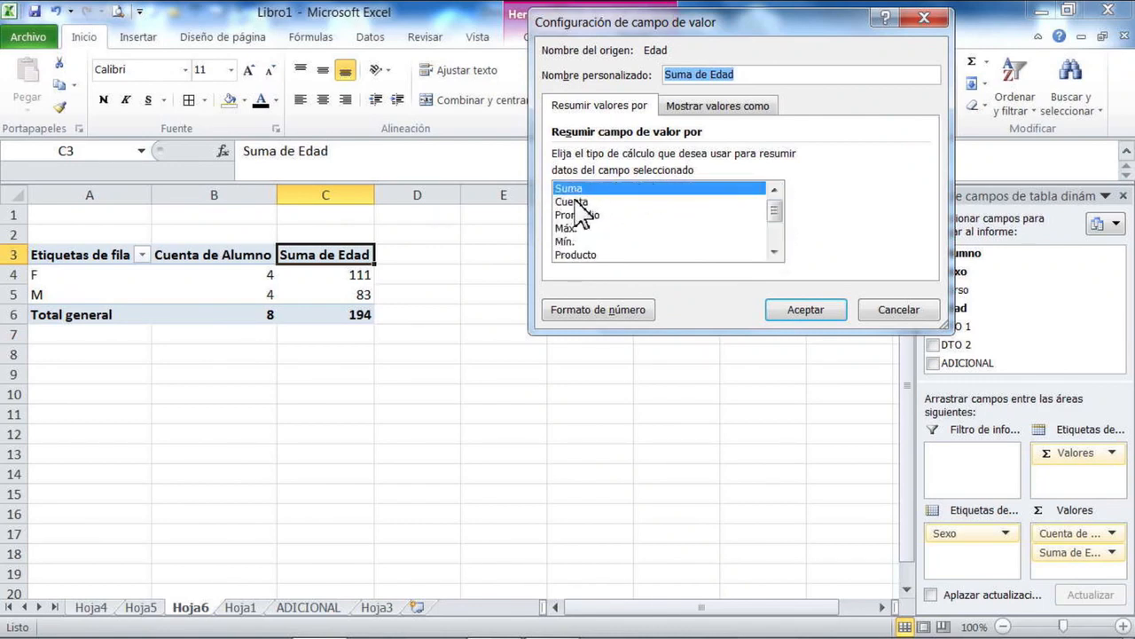
{"action": "left_click", "coordinate": [576, 202]}
{"action": "left_click", "coordinate": [584, 214]}
{"action": "left_click", "coordinate": [583, 228]}
{"action": "left_click", "coordinate": [581, 242]}
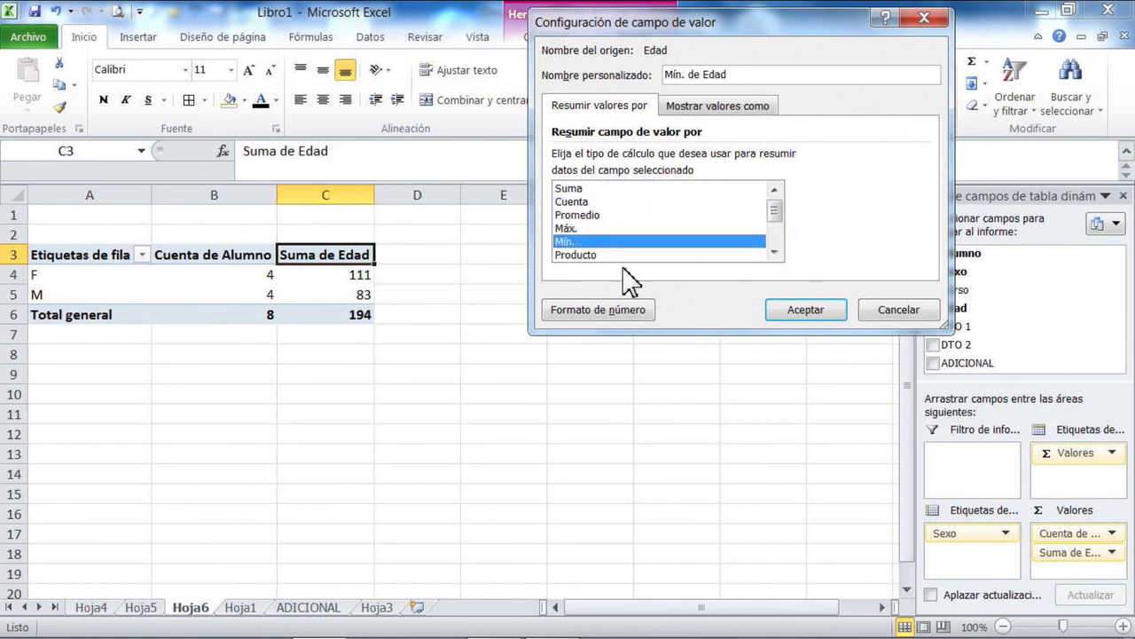
{"action": "mouse_move", "coordinate": [774, 210]}
{"action": "left_mouse_down"}
{"action": "mouse_move", "coordinate": [775, 231]}
{"action": "mouse_move", "coordinate": [769, 192]}
{"action": "left_mouse_up"}
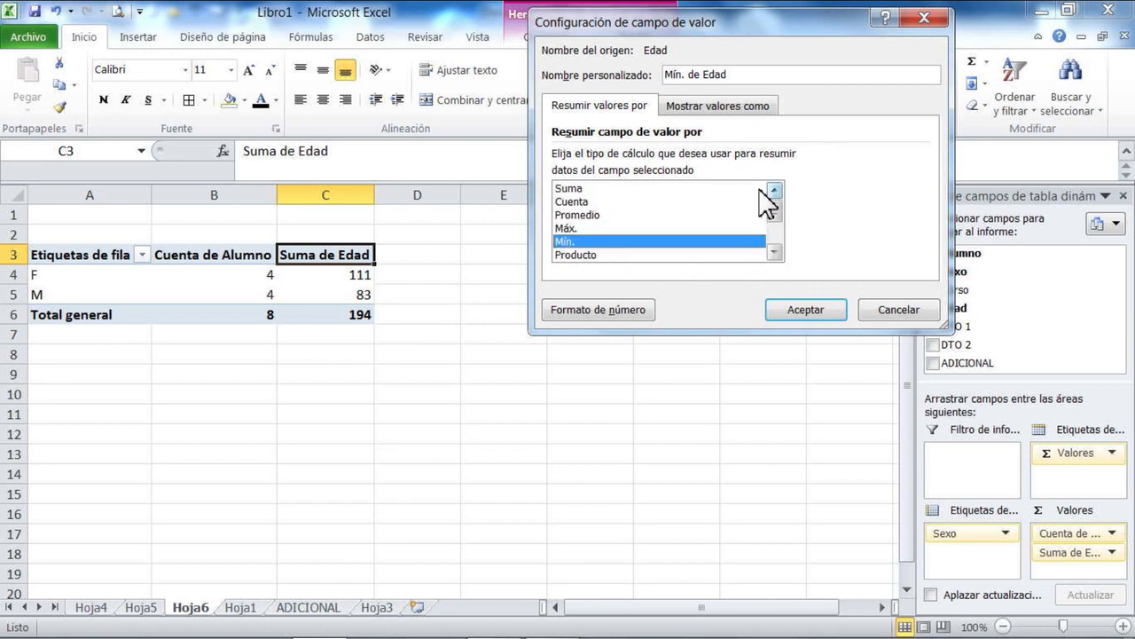
{"action": "left_click", "coordinate": [601, 215]}
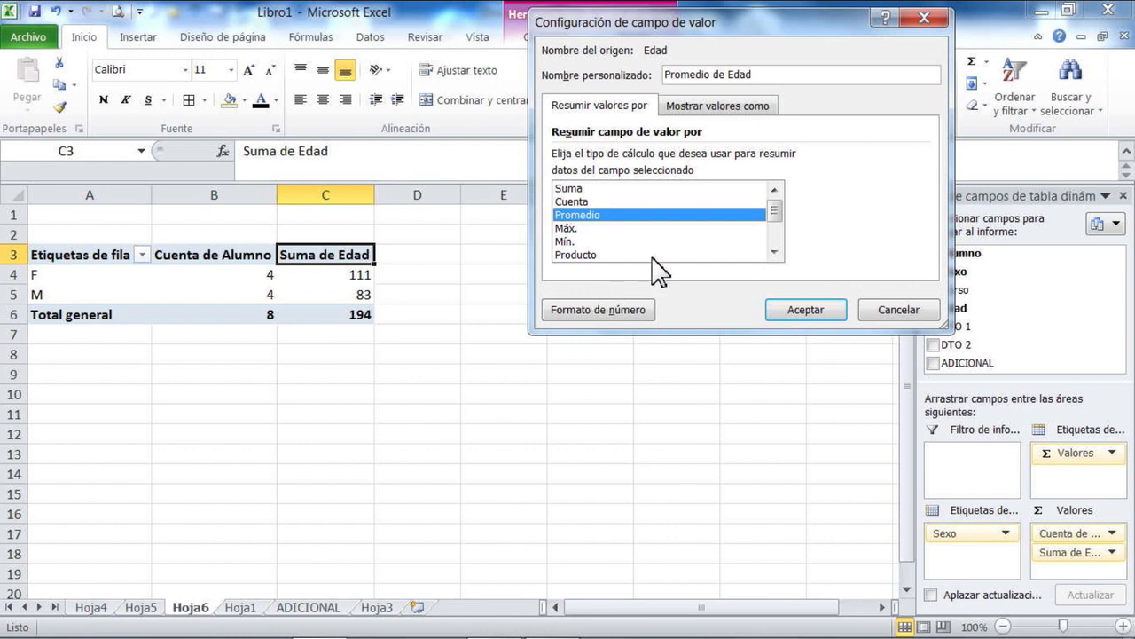
{"action": "left_click", "coordinate": [801, 310]}
{"action": "left_click", "coordinate": [702, 317]}
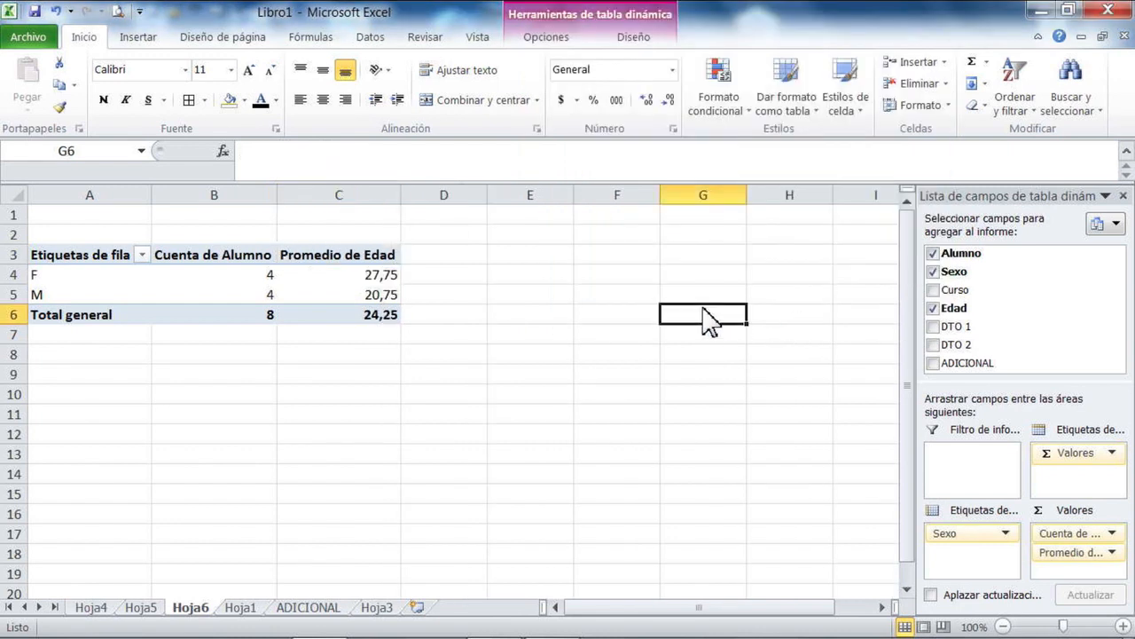
Step: Check the average age of F and M in the Promedio de Edad column of the pivot table
{"action": "left_click", "coordinate": [364, 277]}
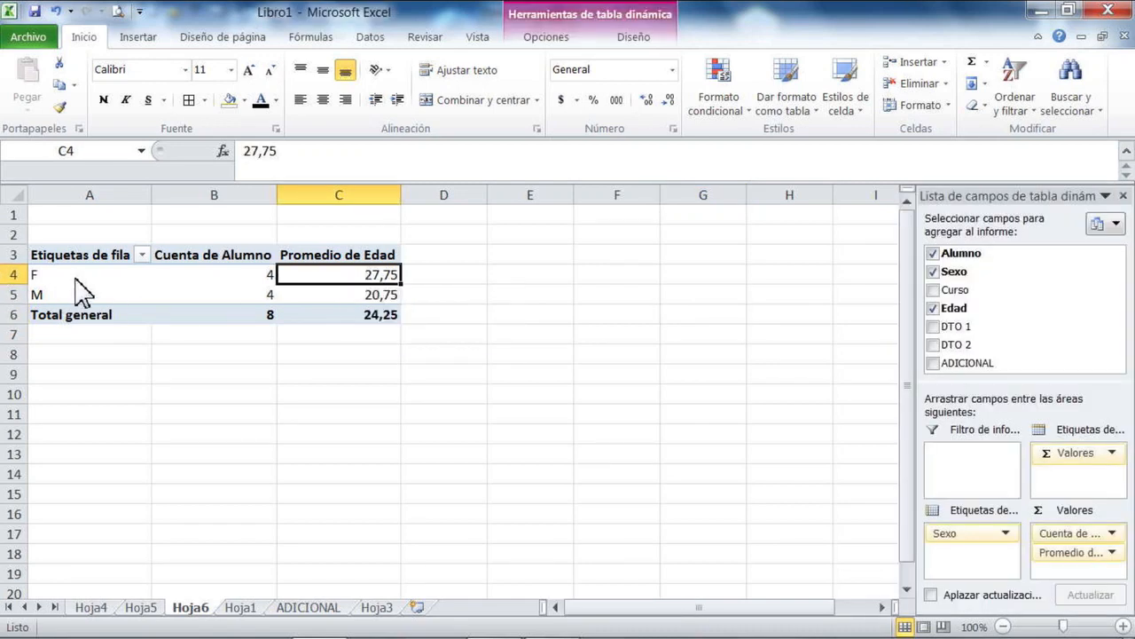
{"action": "left_click", "coordinate": [350, 297]}
{"action": "left_click", "coordinate": [525, 301]}
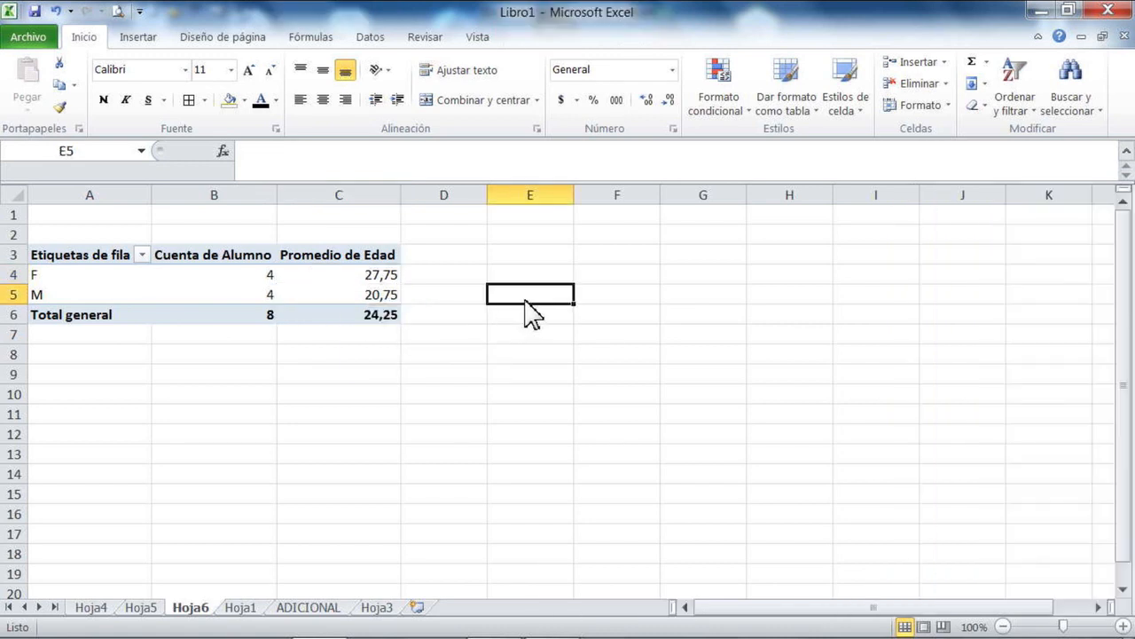
{"action": "left_click", "coordinate": [372, 296]}
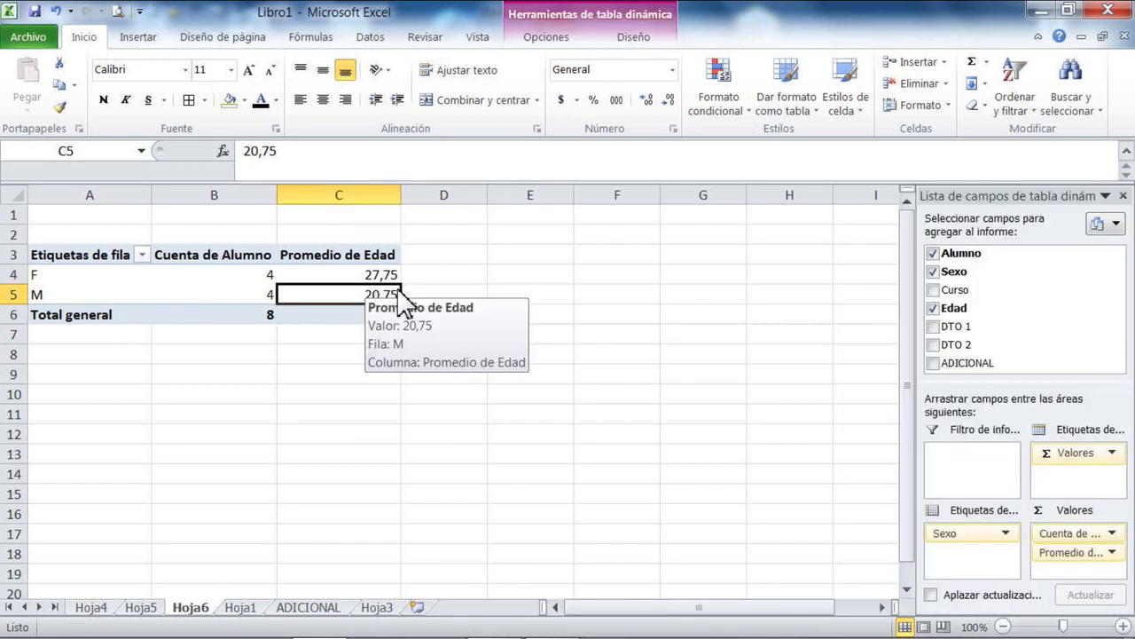
{"action": "left_click", "coordinate": [446, 293]}
{"action": "left_click", "coordinate": [381, 295]}
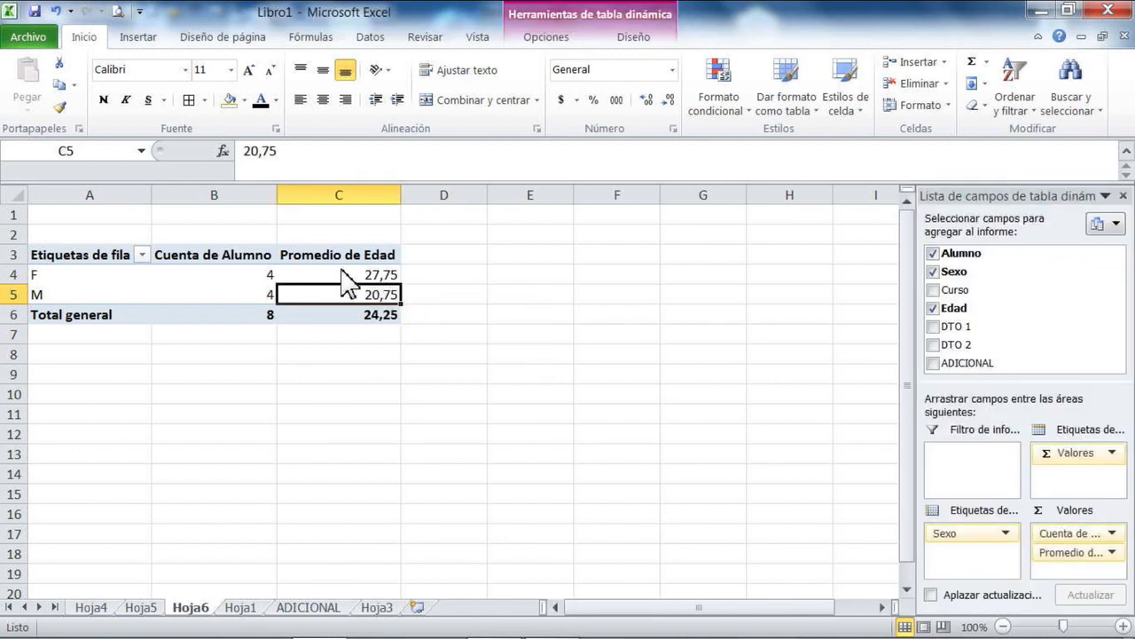
{"action": "left_click", "coordinate": [425, 300]}
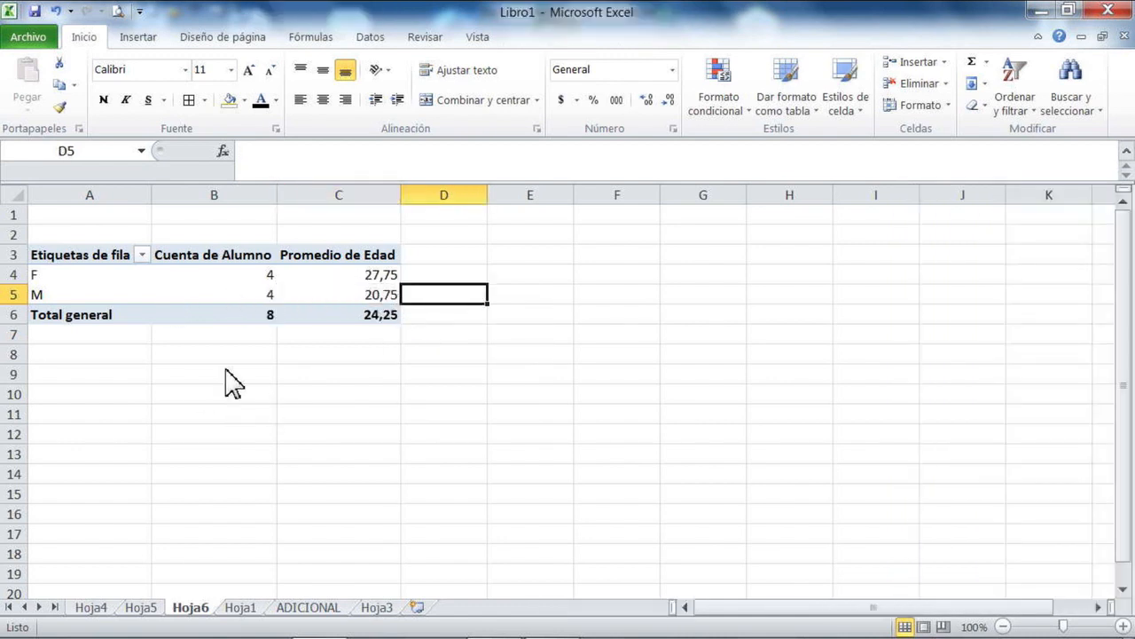
{"action": "left_click", "coordinate": [95, 254]}
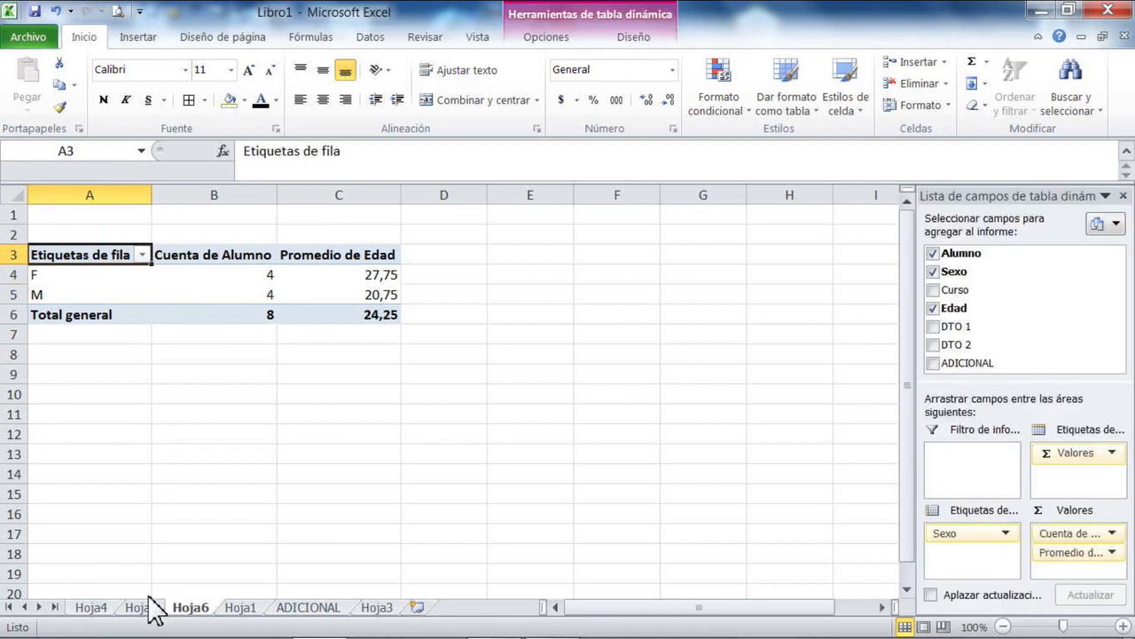
Step: Create another pivot table on a new worksheet from the student table on Hoja1, range C5:I13
{"action": "left_click", "coordinate": [240, 608]}
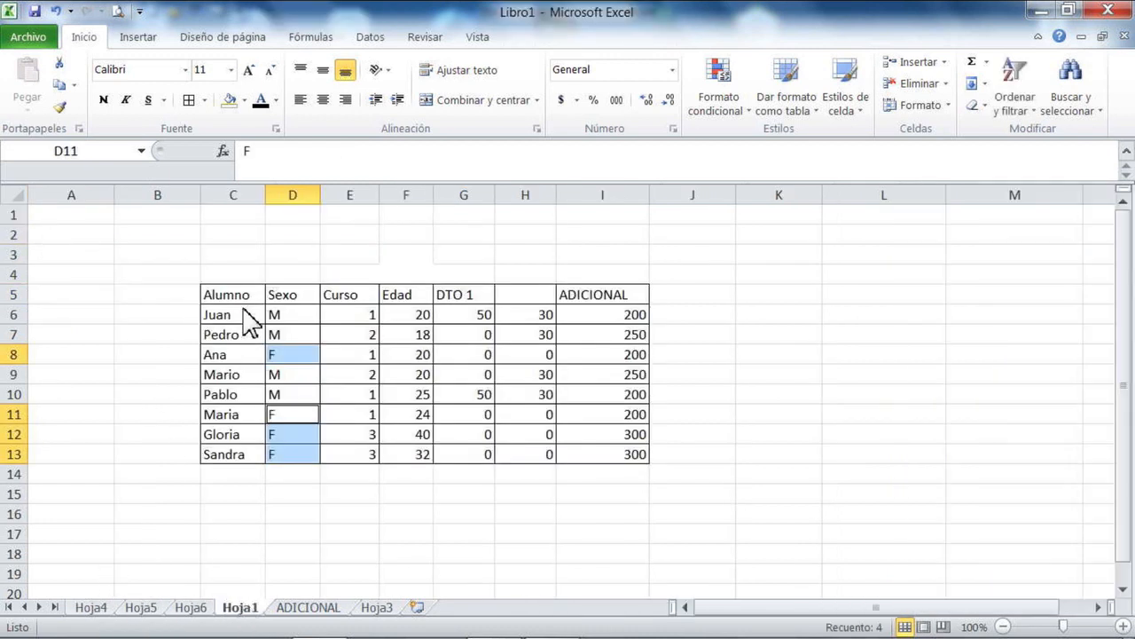
{"action": "left_click", "coordinate": [282, 297]}
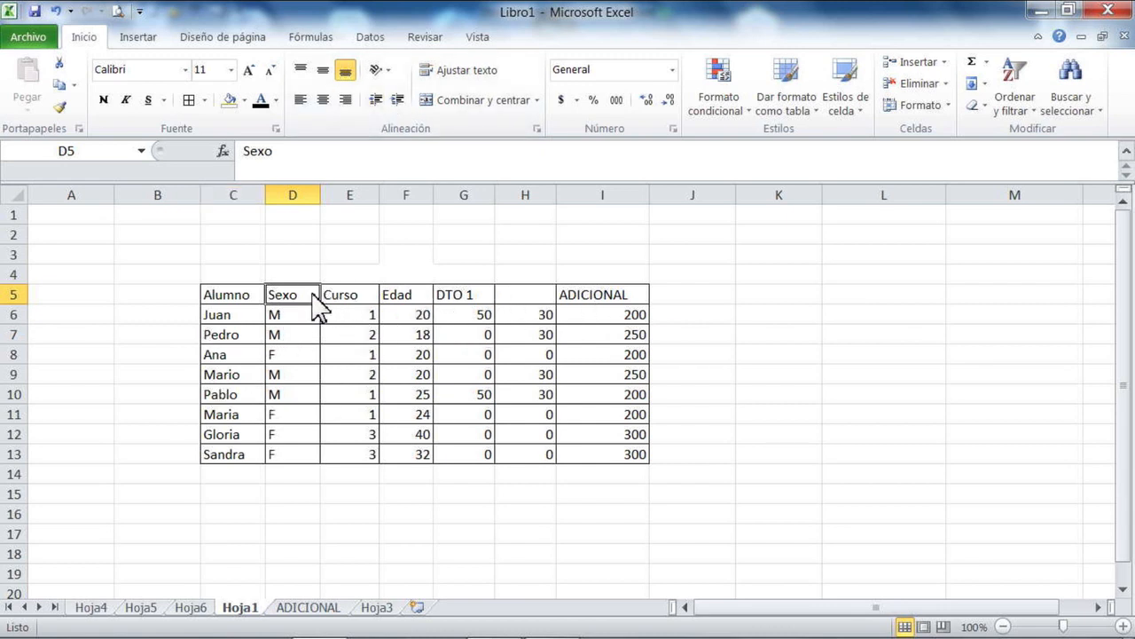
{"action": "left_click", "coordinate": [155, 46]}
{"action": "left_click", "coordinate": [35, 110]}
{"action": "left_click", "coordinate": [69, 135]}
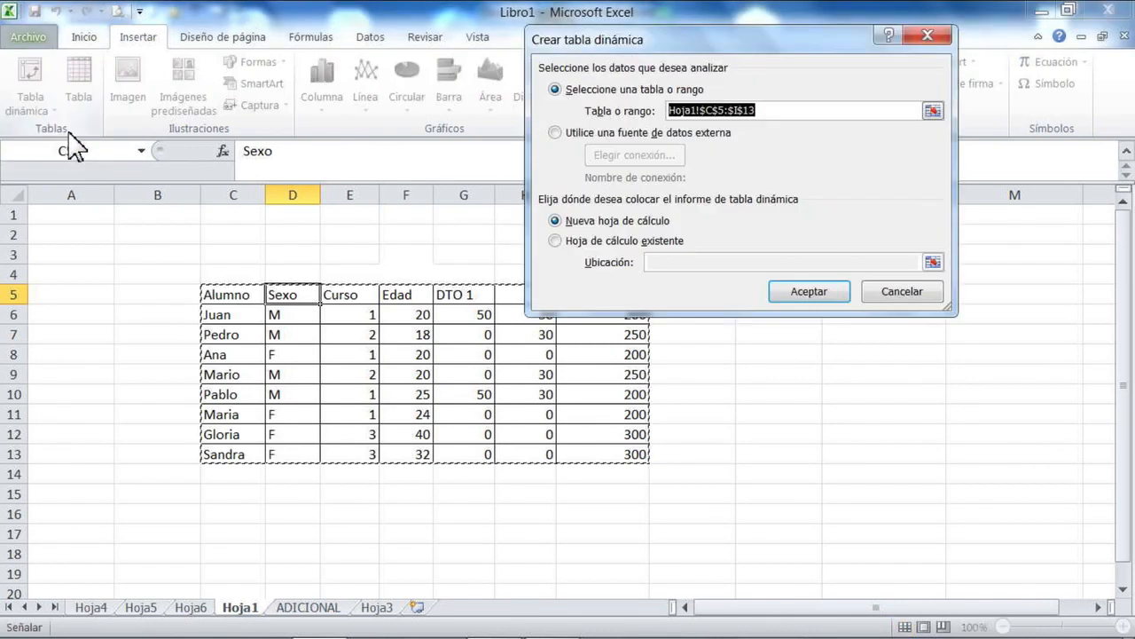
{"action": "left_click", "coordinate": [793, 292]}
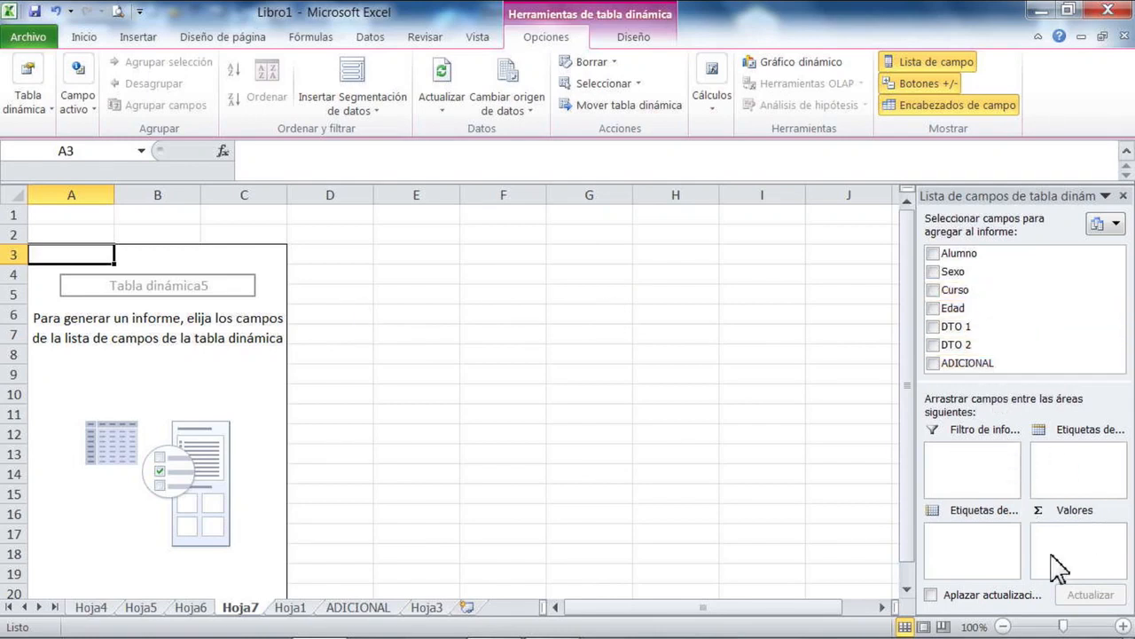
Step: Set Curso as row labels with Sexo nested below it, and add ADICIONAL to the values as a sum
{"action": "left_click_drag", "start_coordinate": [957, 292], "coordinate": [994, 550]}
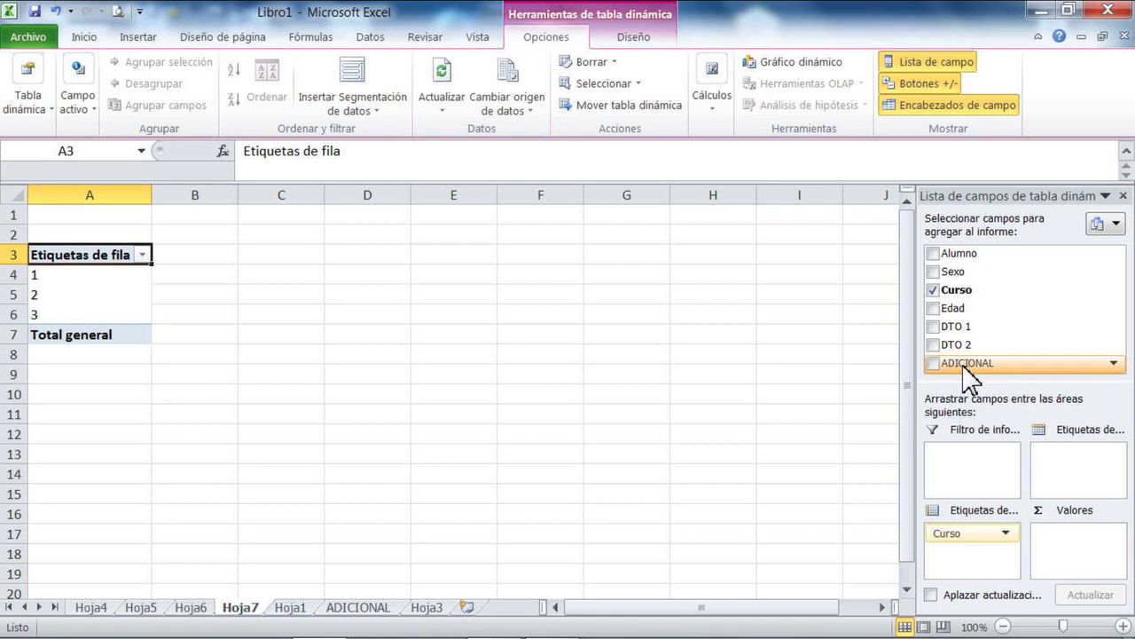
{"action": "left_click_drag", "start_coordinate": [969, 372], "coordinate": [1077, 556]}
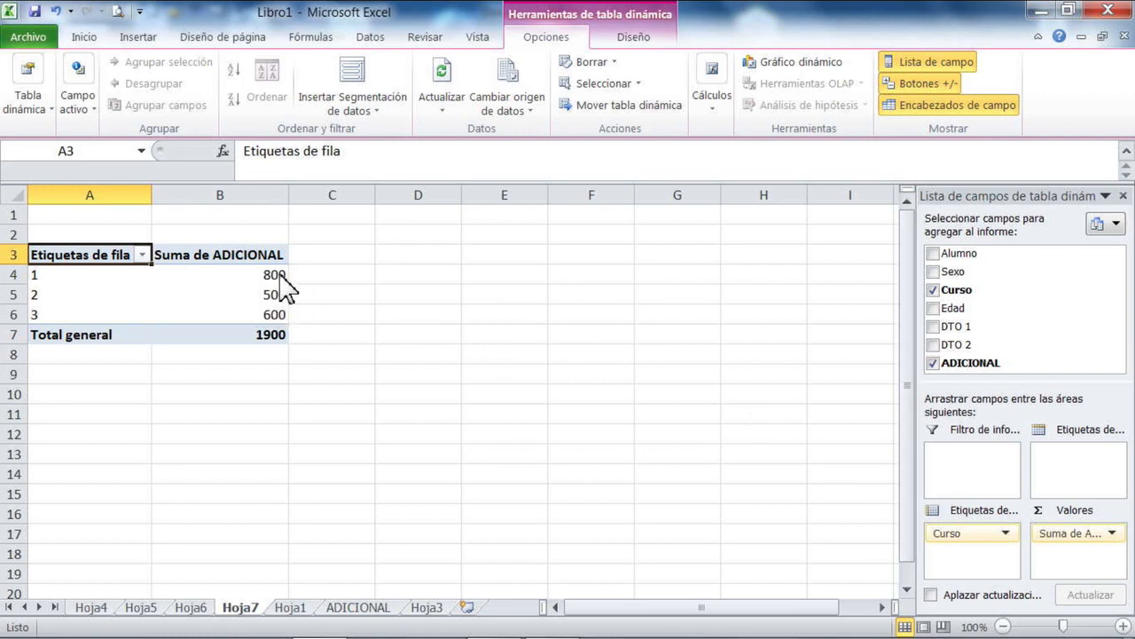
{"action": "mouse_move", "coordinate": [278, 342]}
{"action": "left_click_drag", "start_coordinate": [963, 286], "coordinate": [970, 576]}
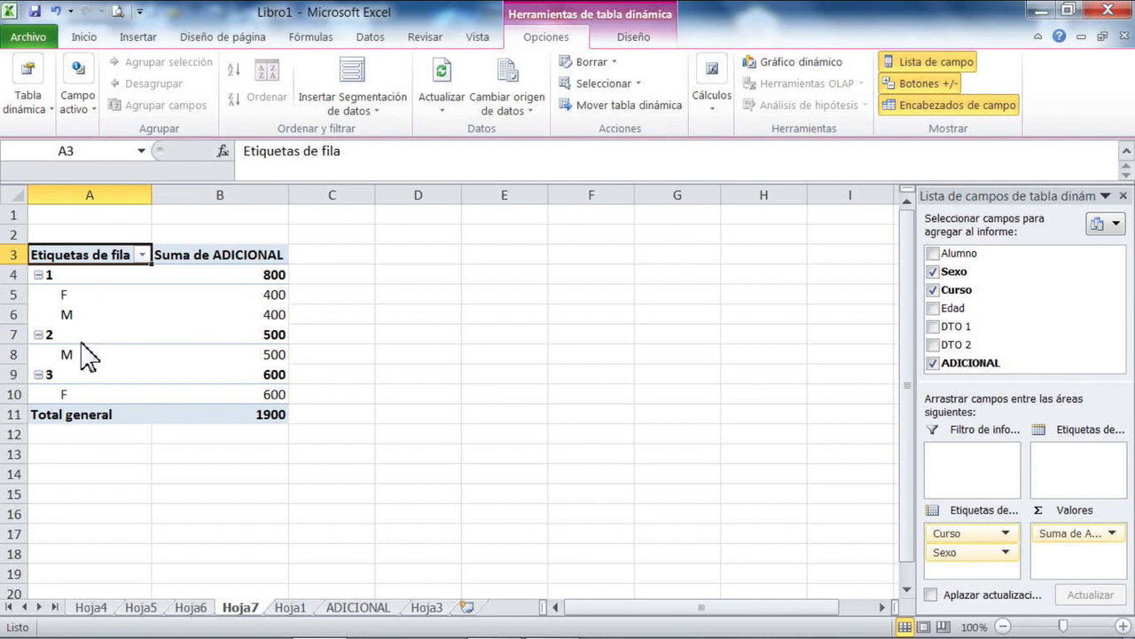
Step: Move Sexo to the column labels and check the F sums for courses 2 and 3
{"action": "left_click_drag", "start_coordinate": [967, 561], "coordinate": [1084, 468]}
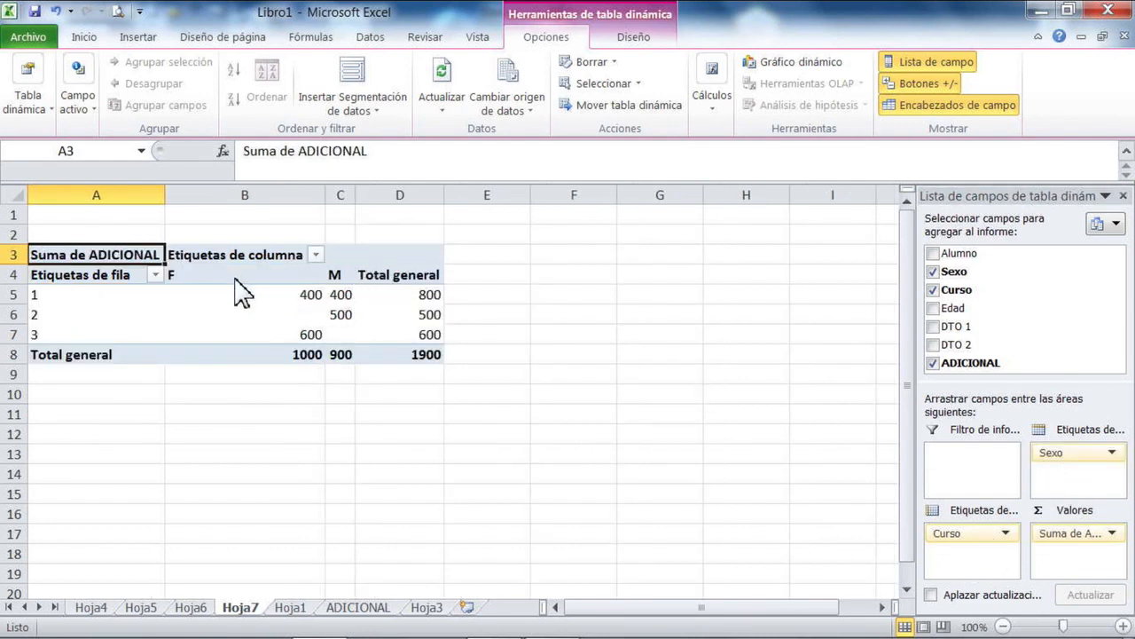
{"action": "left_click_drag", "start_coordinate": [271, 196], "coordinate": [338, 196]}
{"action": "left_click", "coordinate": [259, 335]}
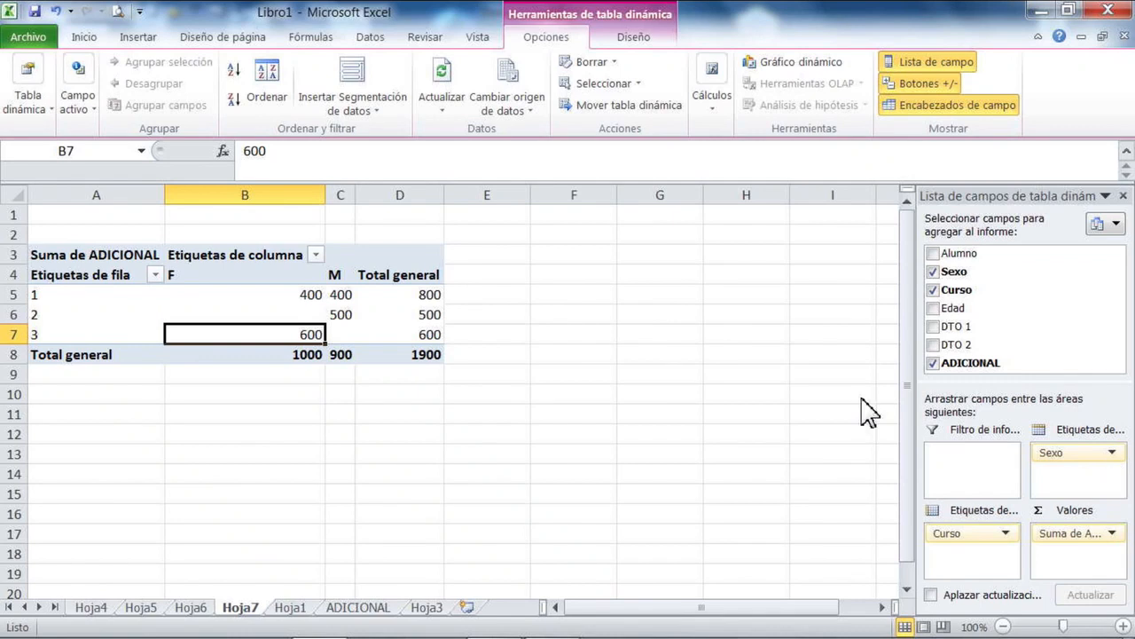
{"action": "left_click", "coordinate": [316, 197]}
{"action": "left_click", "coordinate": [338, 196]}
{"action": "left_click", "coordinate": [264, 196]}
{"action": "left_click", "coordinate": [330, 196]}
{"action": "left_click", "coordinate": [293, 196]}
{"action": "left_click", "coordinate": [265, 316]}
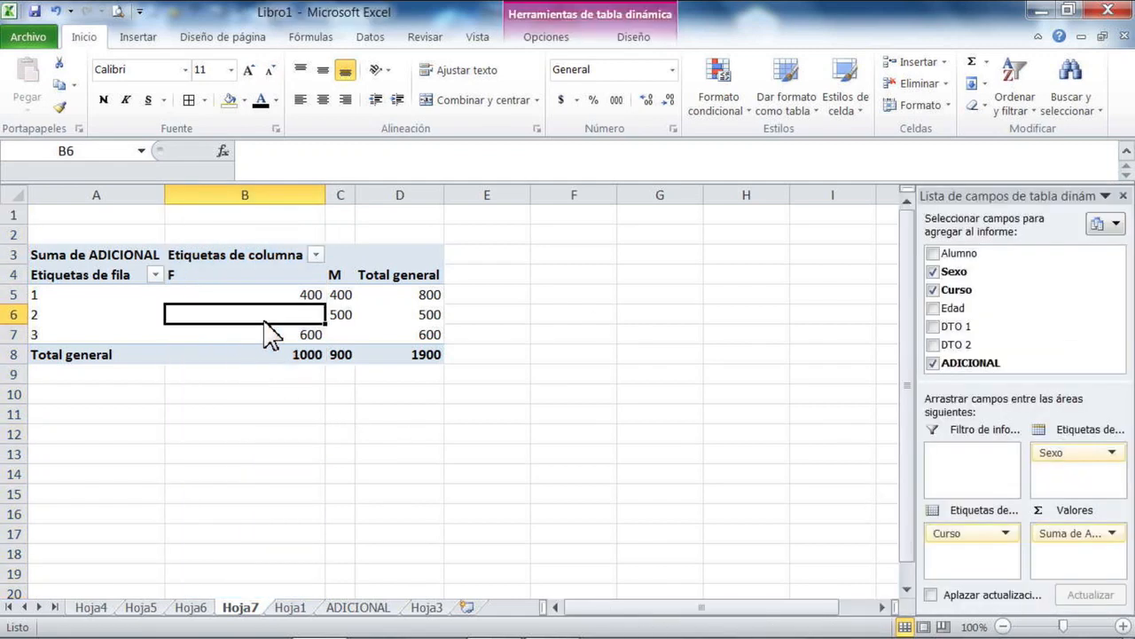
Step: Return Sexo to the row labels under Curso and examine the F and M entries within each course
{"action": "left_click_drag", "start_coordinate": [1055, 460], "coordinate": [978, 572]}
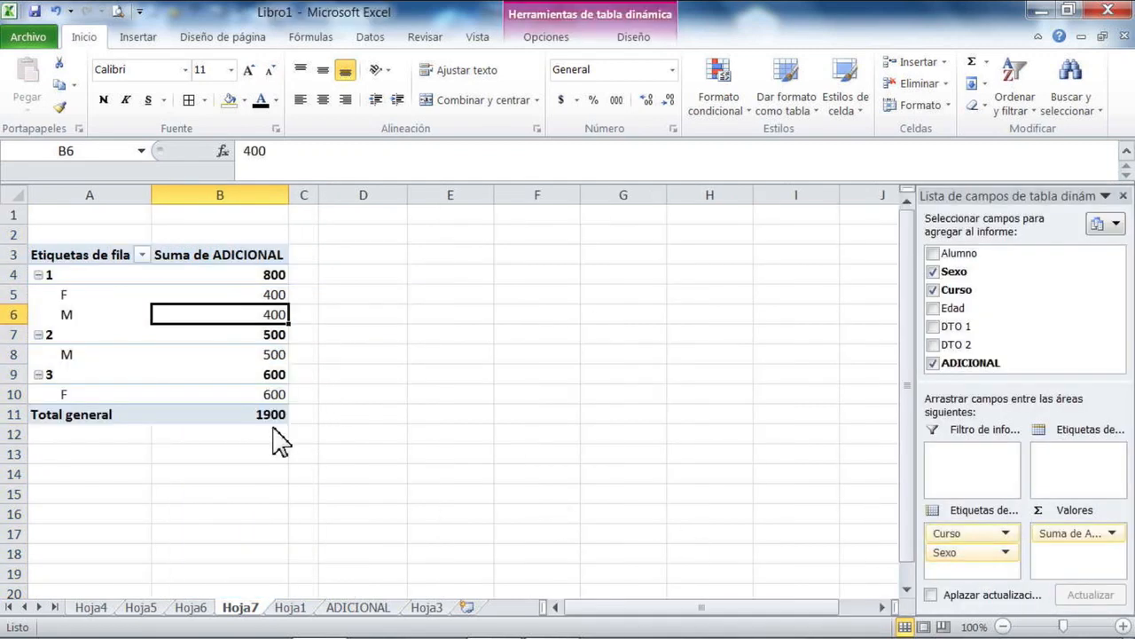
{"action": "left_click", "coordinate": [75, 298]}
{"action": "left_click", "coordinate": [70, 275]}
{"action": "left_click", "coordinate": [76, 299]}
{"action": "left_click", "coordinate": [78, 318]}
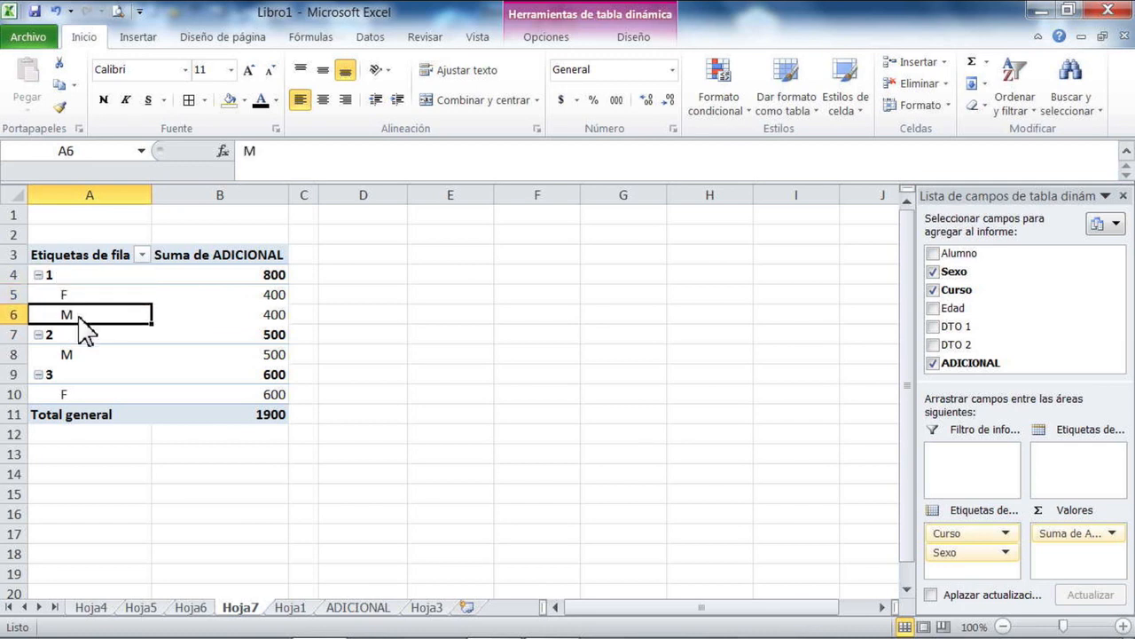
{"action": "left_click", "coordinate": [98, 358]}
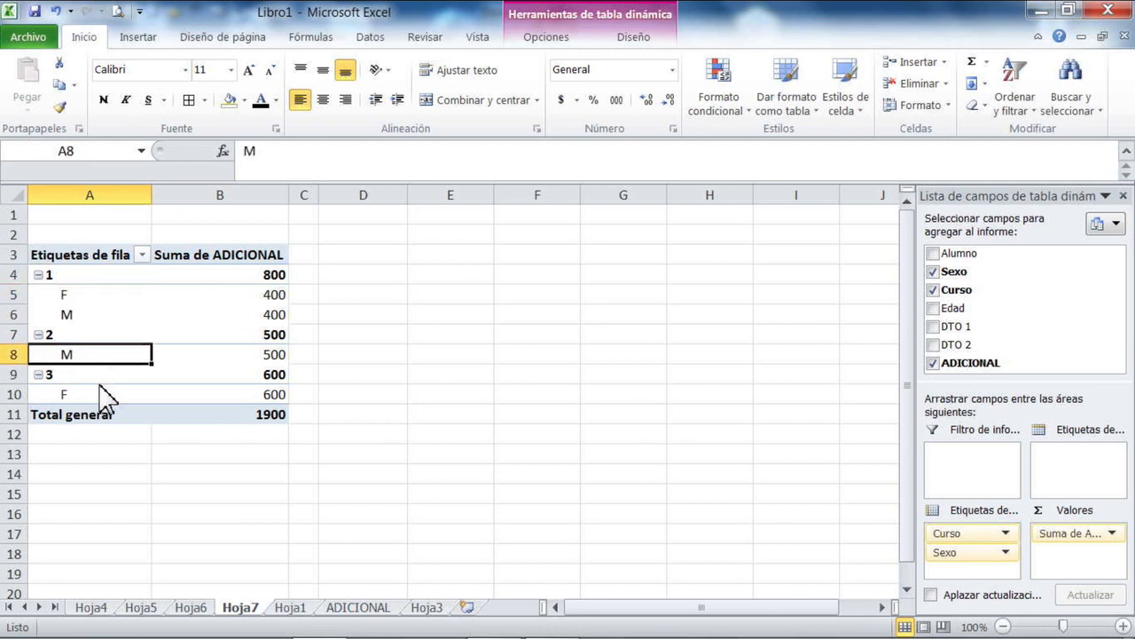
{"action": "left_click", "coordinate": [98, 393]}
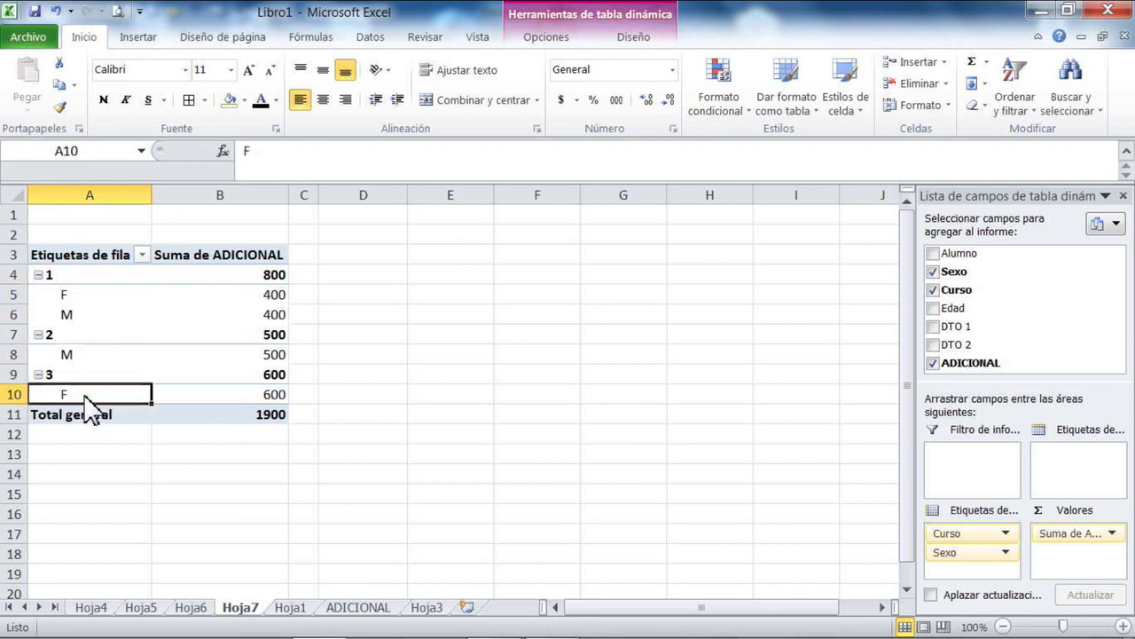
{"action": "left_click", "coordinate": [89, 298]}
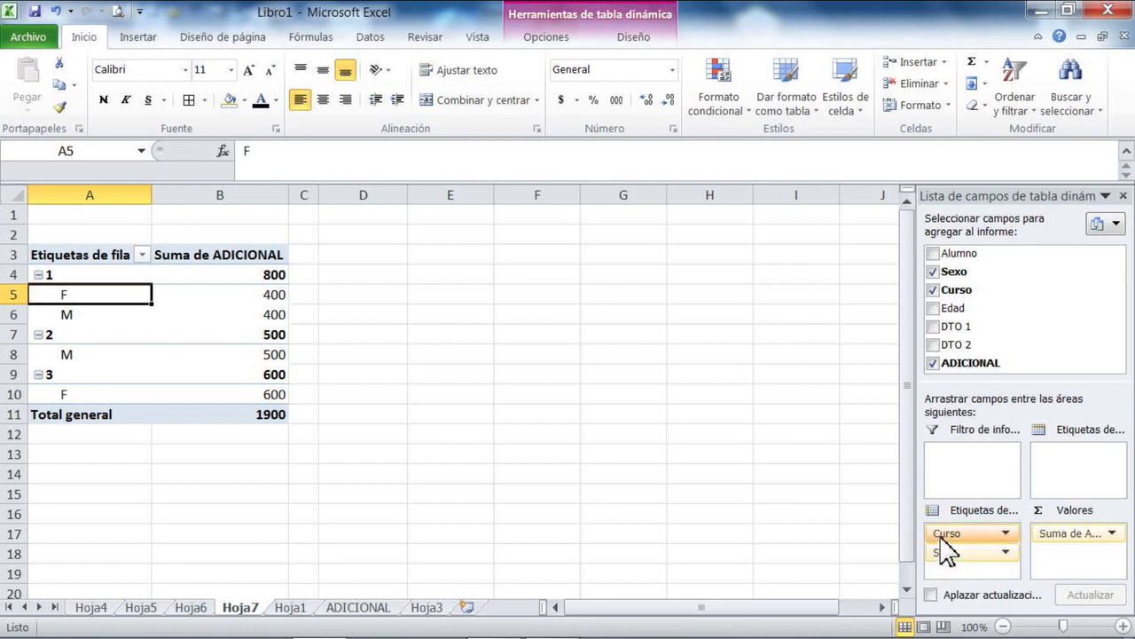
Step: Swap Curso and Sexo between row and column labels, finishing with Curso nested under Sexo in the column labels, and select the F heading
{"action": "left_click_drag", "start_coordinate": [944, 533], "coordinate": [1074, 457]}
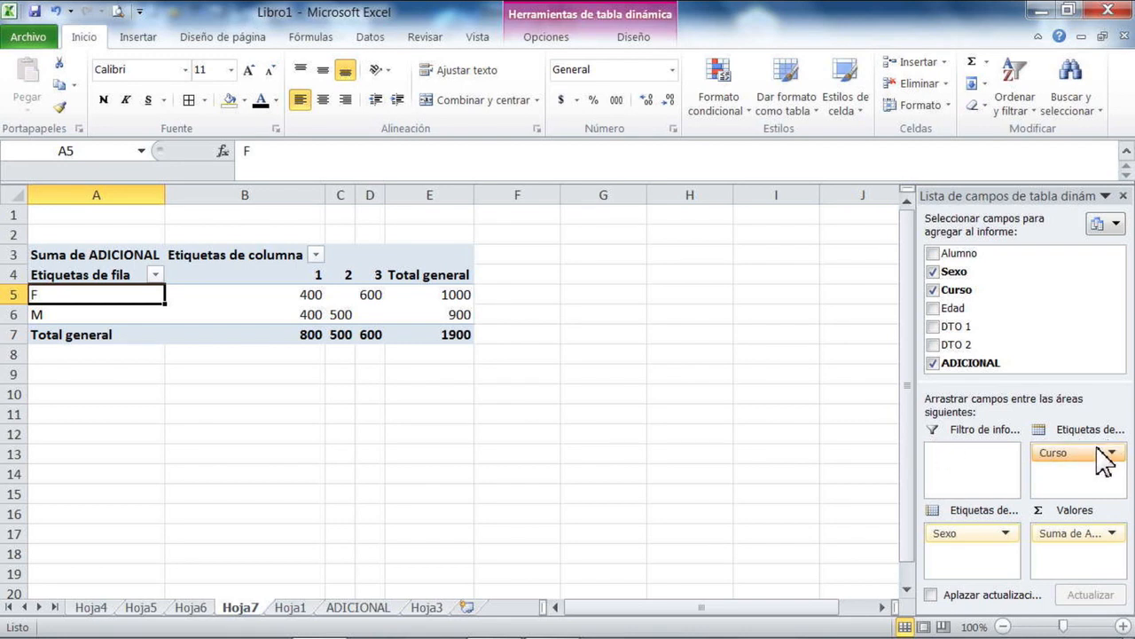
{"action": "mouse_move", "coordinate": [1093, 458]}
{"action": "left_mouse_down"}
{"action": "mouse_move", "coordinate": [973, 557]}
{"action": "mouse_move", "coordinate": [1083, 475]}
{"action": "left_mouse_up"}
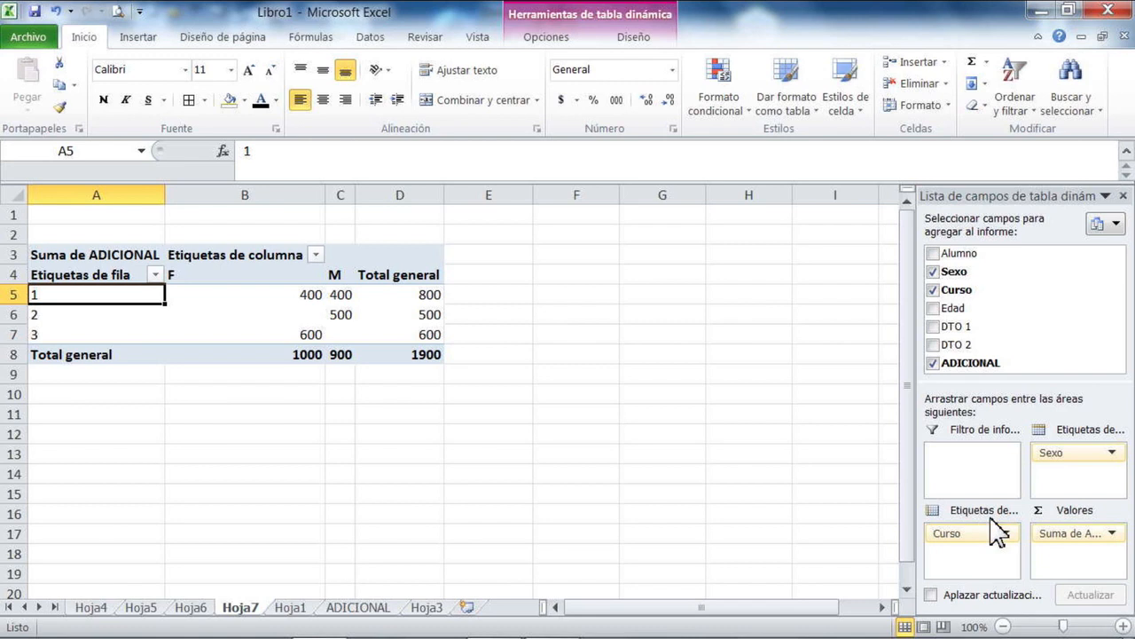
{"action": "left_click_drag", "start_coordinate": [969, 533], "coordinate": [1079, 483]}
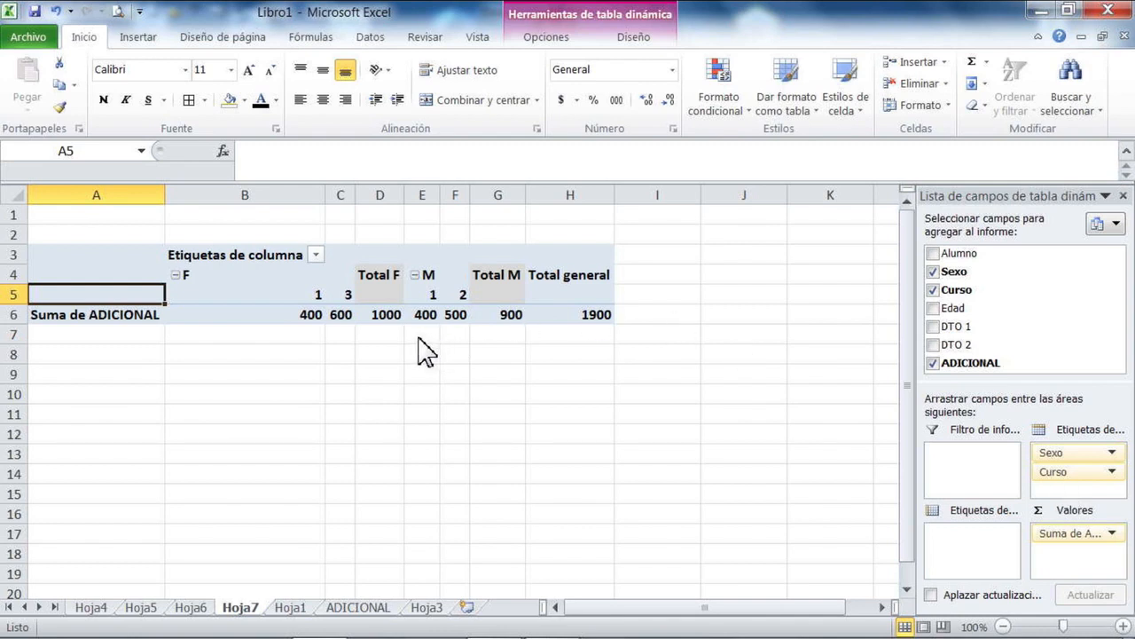
{"action": "left_click", "coordinate": [186, 277]}
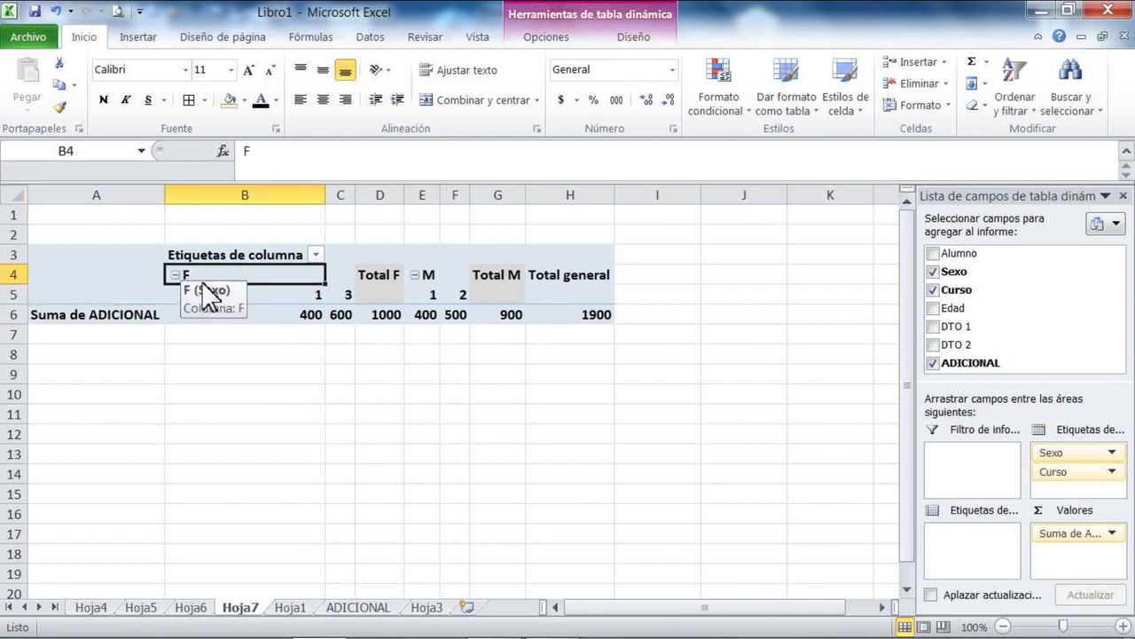
Step: Check the ADICIONAL sums for courses 1 and 3 under the F column heading
{"action": "left_click", "coordinate": [293, 321]}
{"action": "left_click", "coordinate": [204, 277]}
{"action": "key", "text": "Down"}
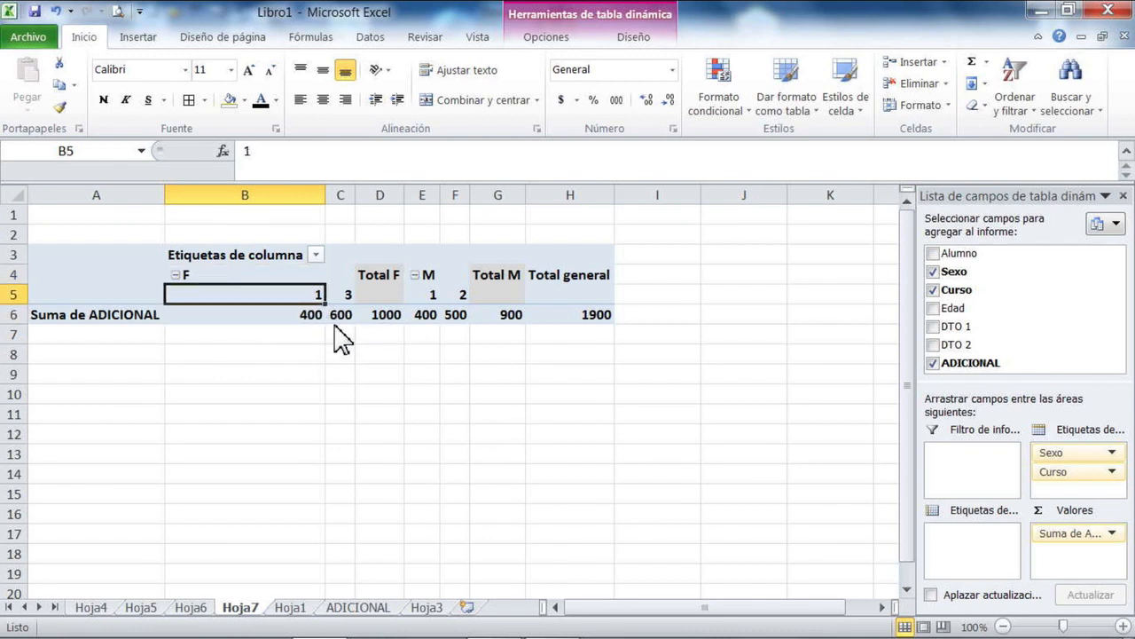
{"action": "left_click", "coordinate": [339, 317]}
{"action": "left_click", "coordinate": [191, 275]}
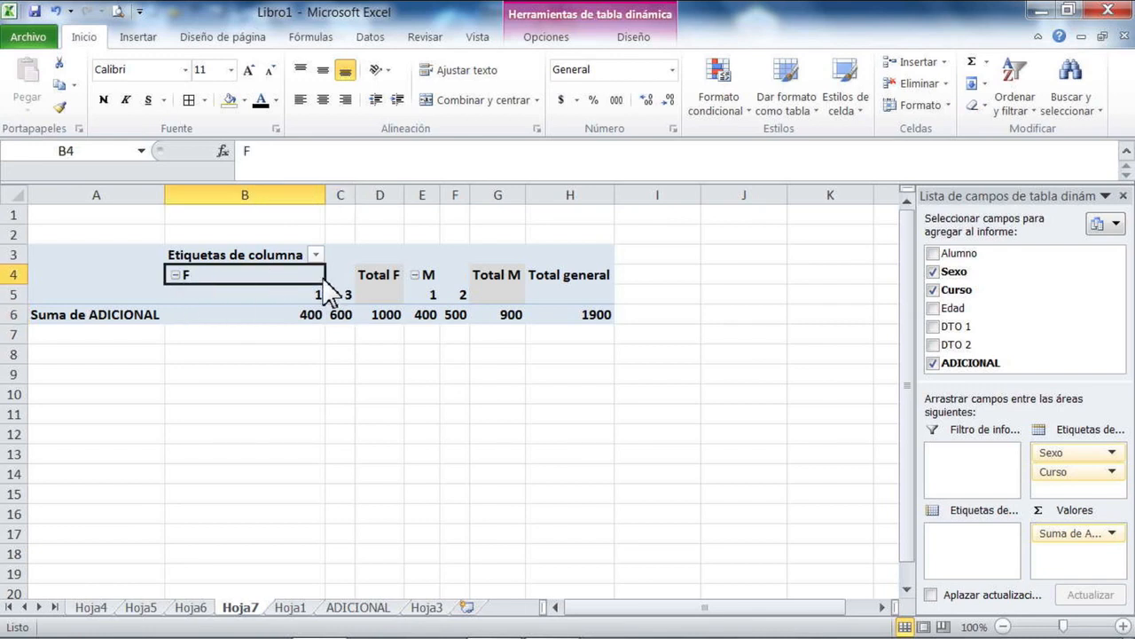
{"action": "left_click", "coordinate": [343, 297]}
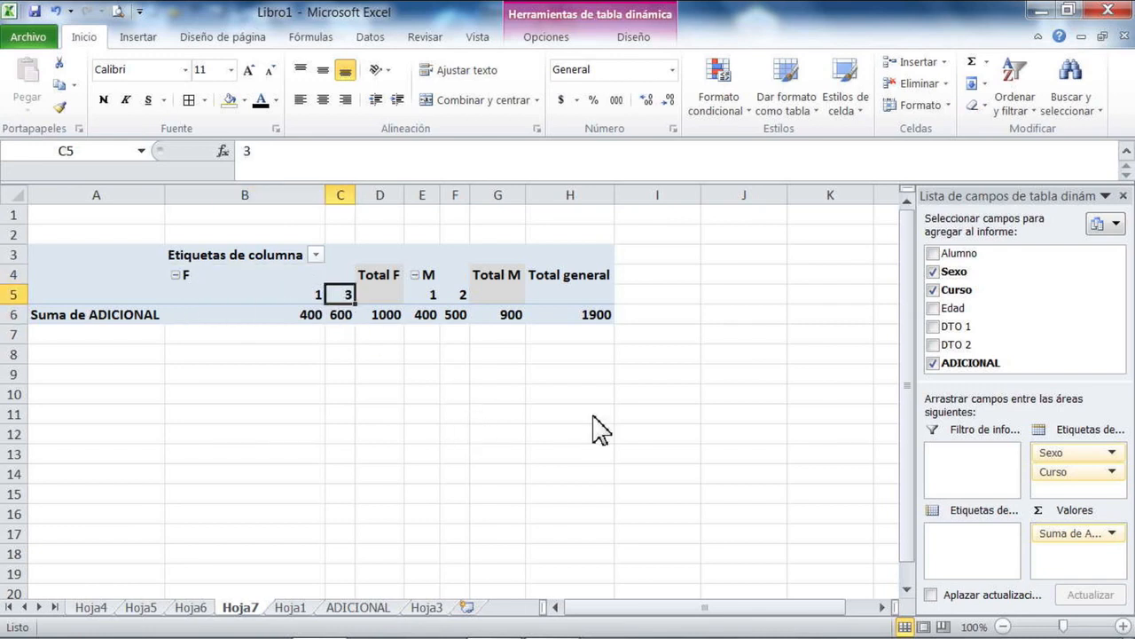
Step: Move Curso and Sexo to the row labels with Sexo nested under Curso, and check the ADICIONAL sums by sex within each course
{"action": "left_click_drag", "start_coordinate": [1073, 475], "coordinate": [947, 539]}
{"action": "left_click_drag", "start_coordinate": [1079, 461], "coordinate": [976, 558]}
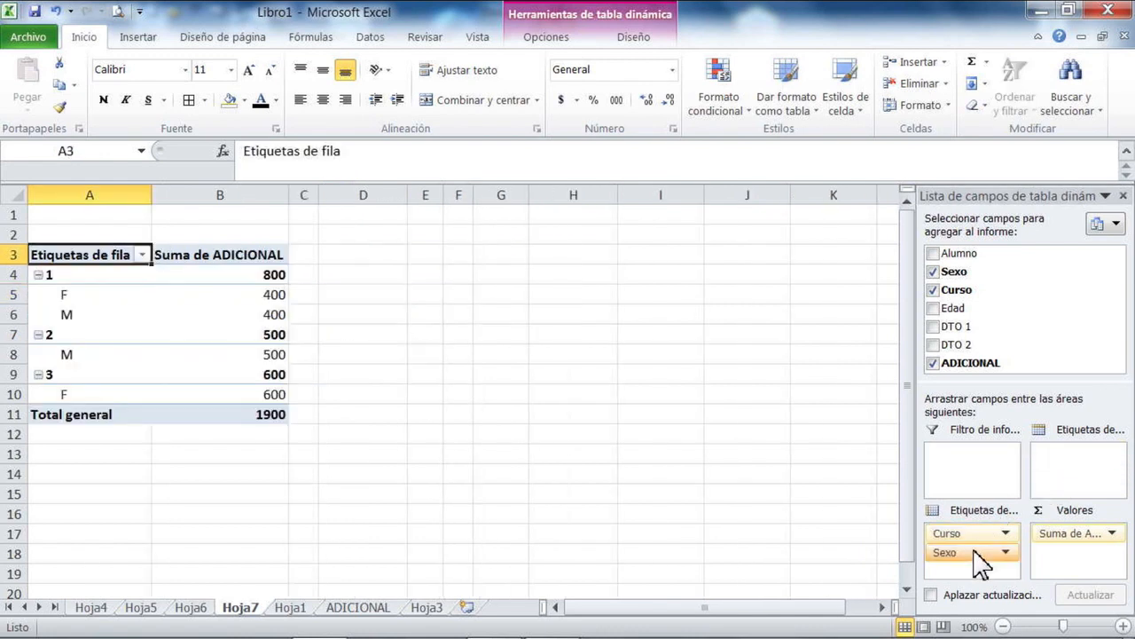
{"action": "key", "text": "Down"}
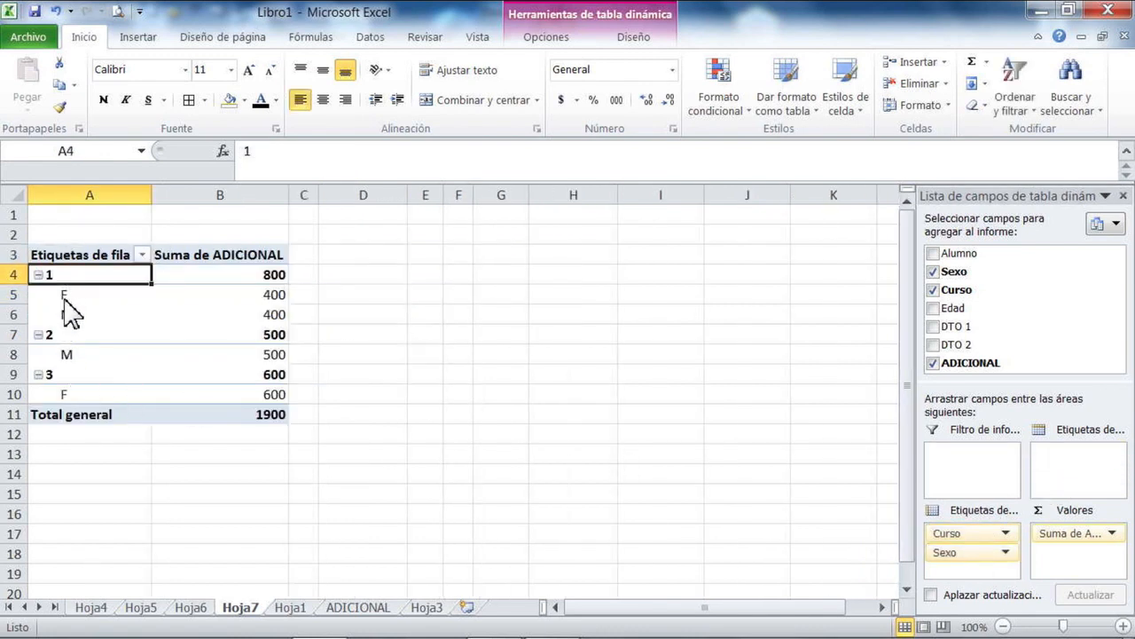
{"action": "left_click", "coordinate": [91, 317]}
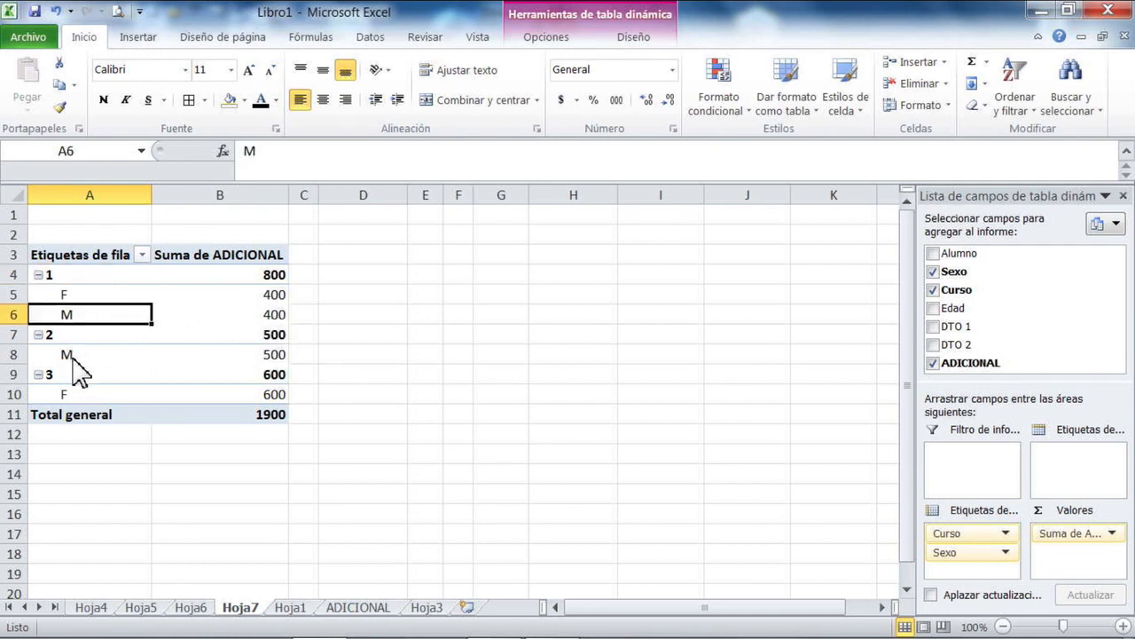
{"action": "left_click", "coordinate": [73, 351]}
{"action": "left_click", "coordinate": [269, 353]}
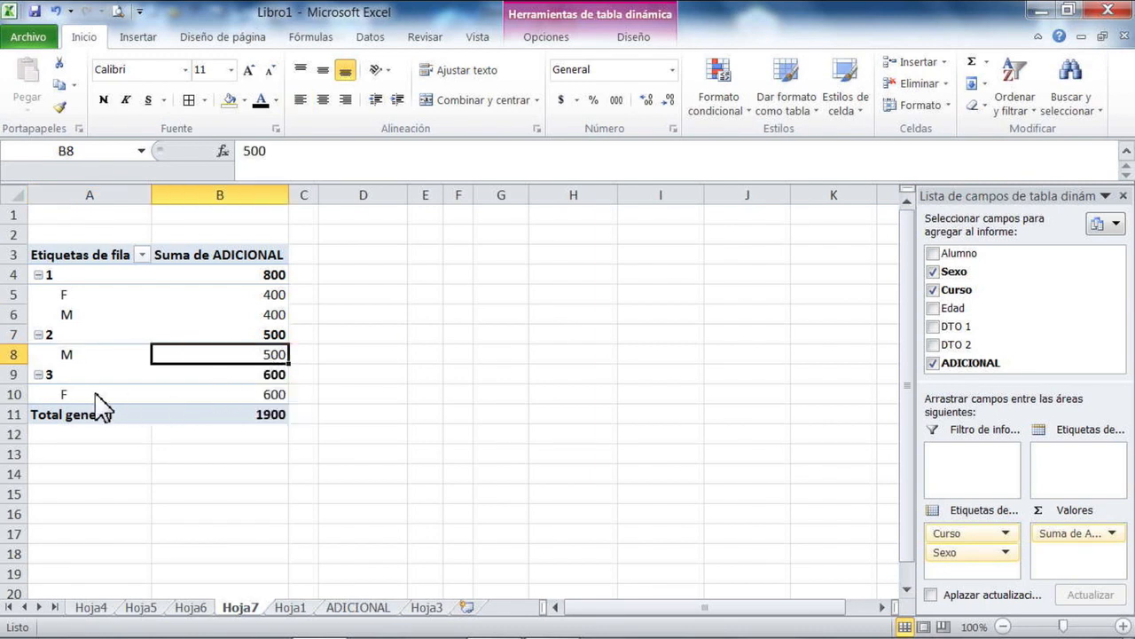
{"action": "left_click", "coordinate": [99, 394]}
{"action": "left_click", "coordinate": [256, 395]}
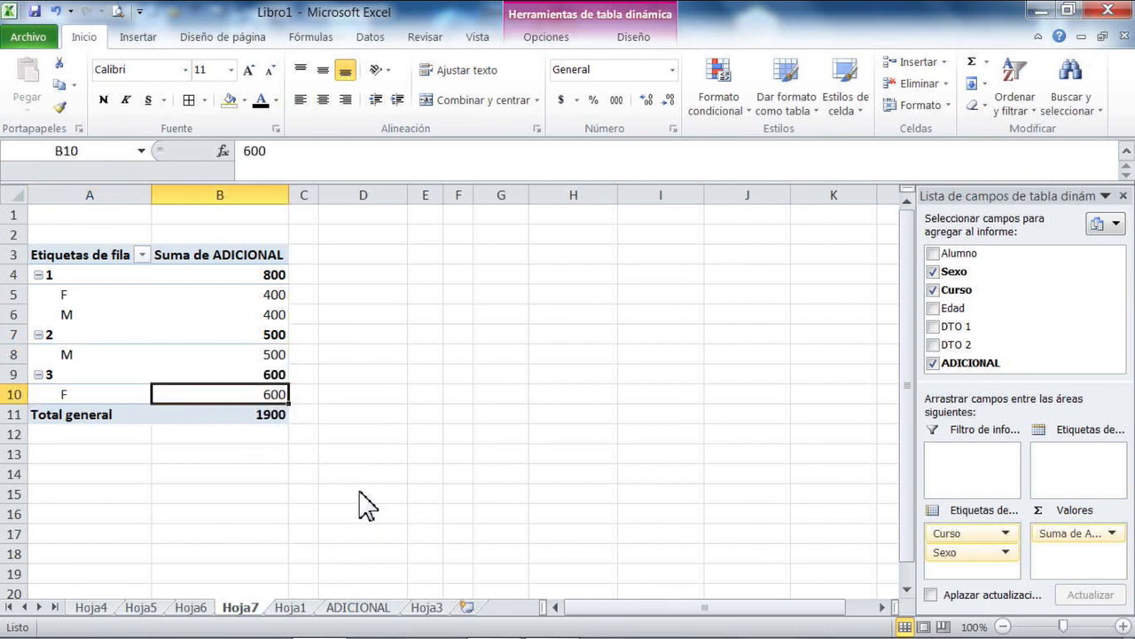
{"action": "left_click", "coordinate": [87, 295]}
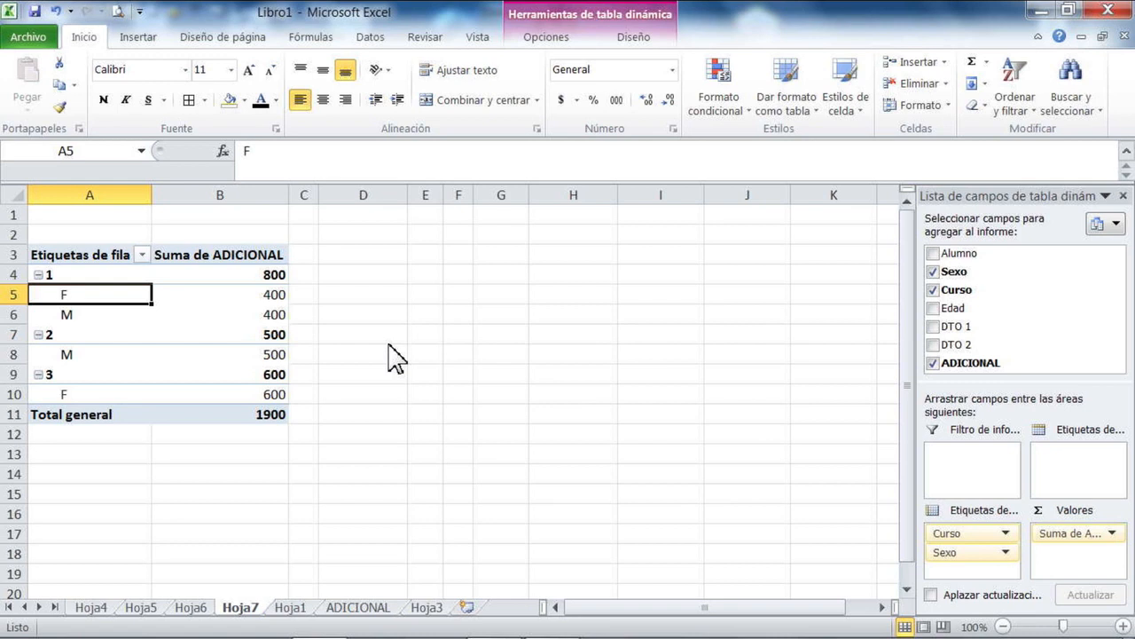